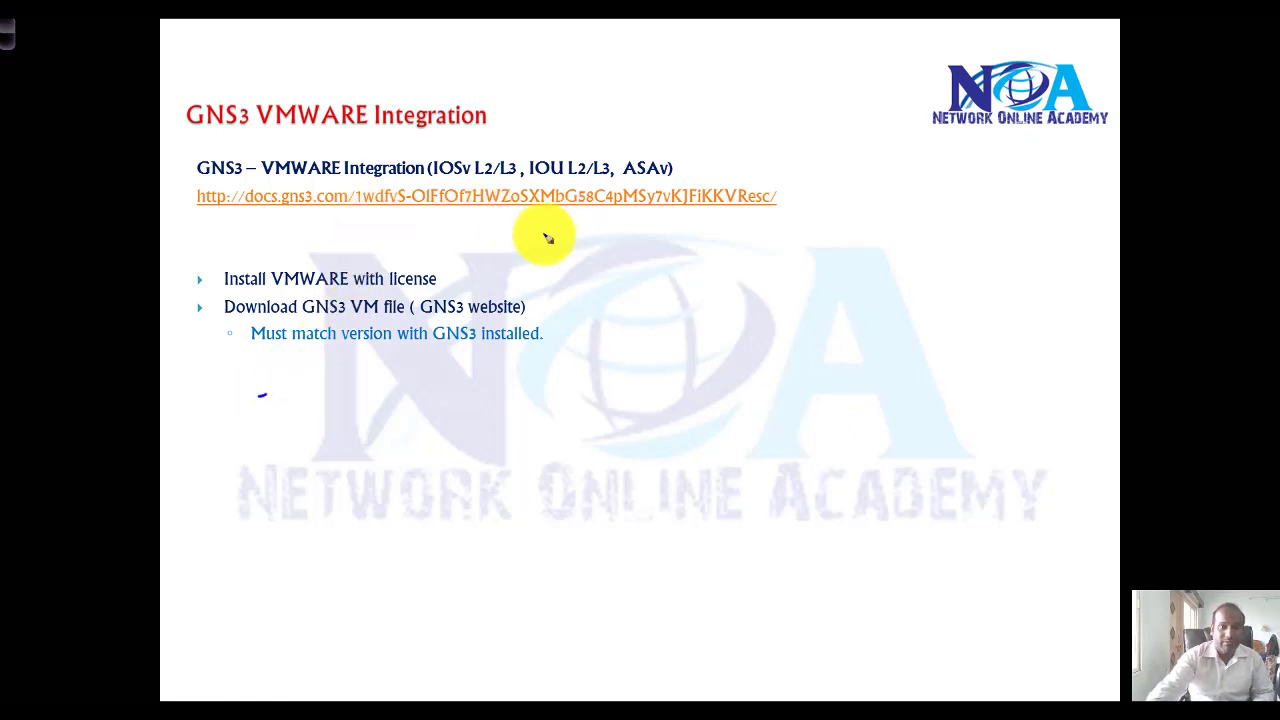
Circle IOSv L2/L3, IOU L2/L3 and ASAv in ink with a side note, then erase all ink.
mouse_move(471, 186)
left_mouse_down()
mouse_move(443, 143)
mouse_move(486, 200)
mouse_move(462, 230)
mouse_move(482, 234)
left_mouse_up()
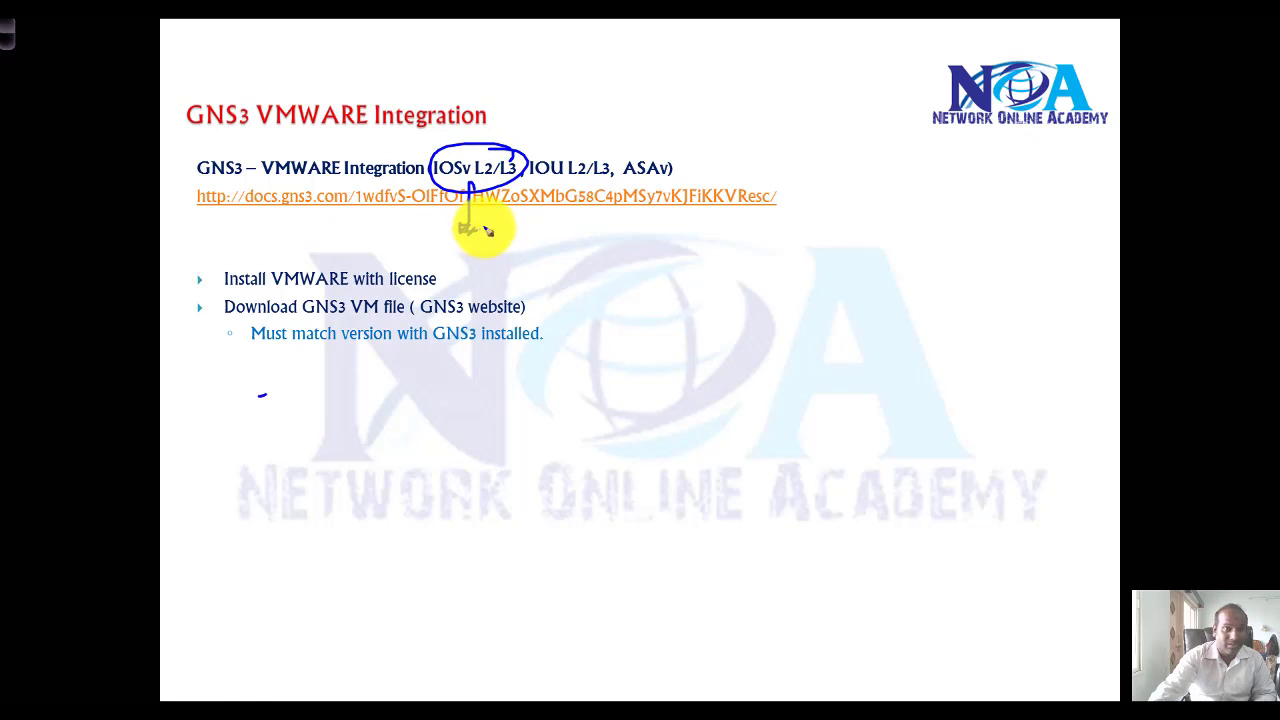
mouse_move(597, 162)
left_mouse_down()
mouse_move(563, 166)
mouse_move(586, 157)
mouse_move(567, 230)
mouse_move(577, 214)
left_mouse_up()
mouse_move(640, 147)
left_mouse_down()
mouse_move(657, 149)
mouse_move(643, 194)
mouse_move(655, 228)
left_mouse_up()
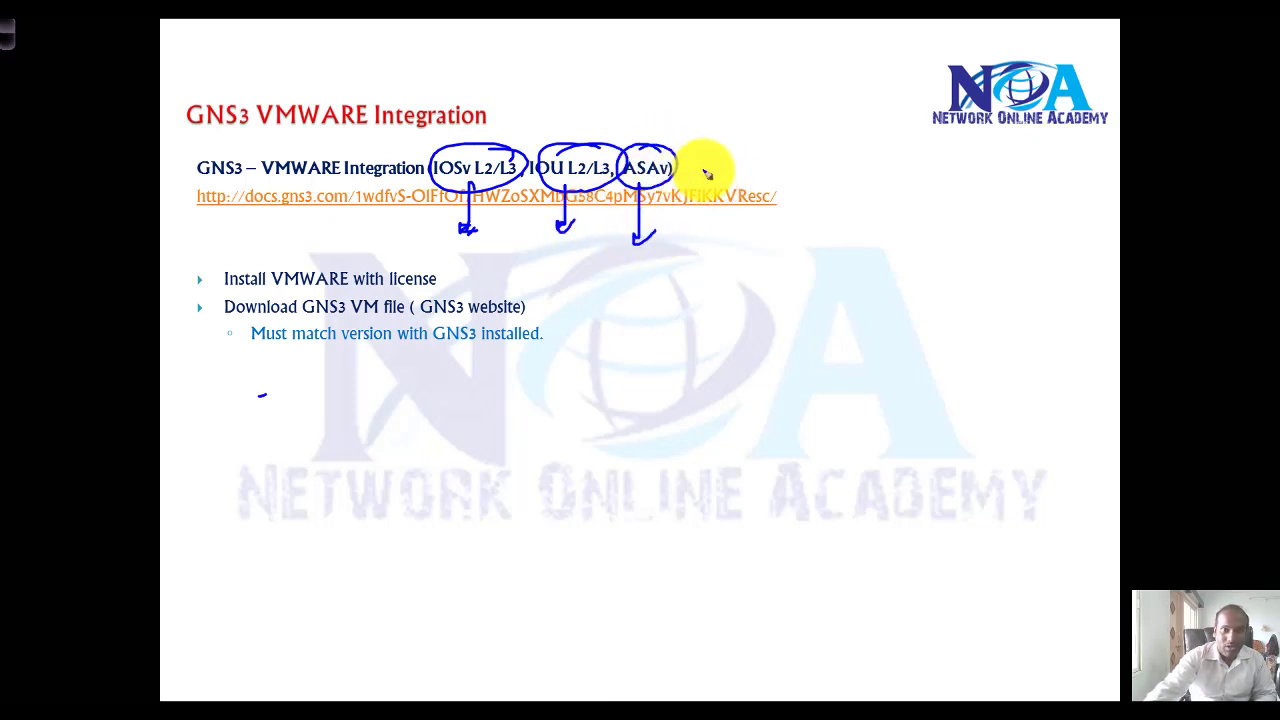
mouse_move(702, 174)
left_mouse_down()
mouse_move(746, 180)
mouse_move(759, 168)
mouse_move(761, 187)
mouse_move(735, 187)
mouse_move(840, 163)
mouse_move(824, 163)
mouse_move(840, 187)
mouse_move(788, 193)
mouse_move(826, 190)
left_mouse_up()
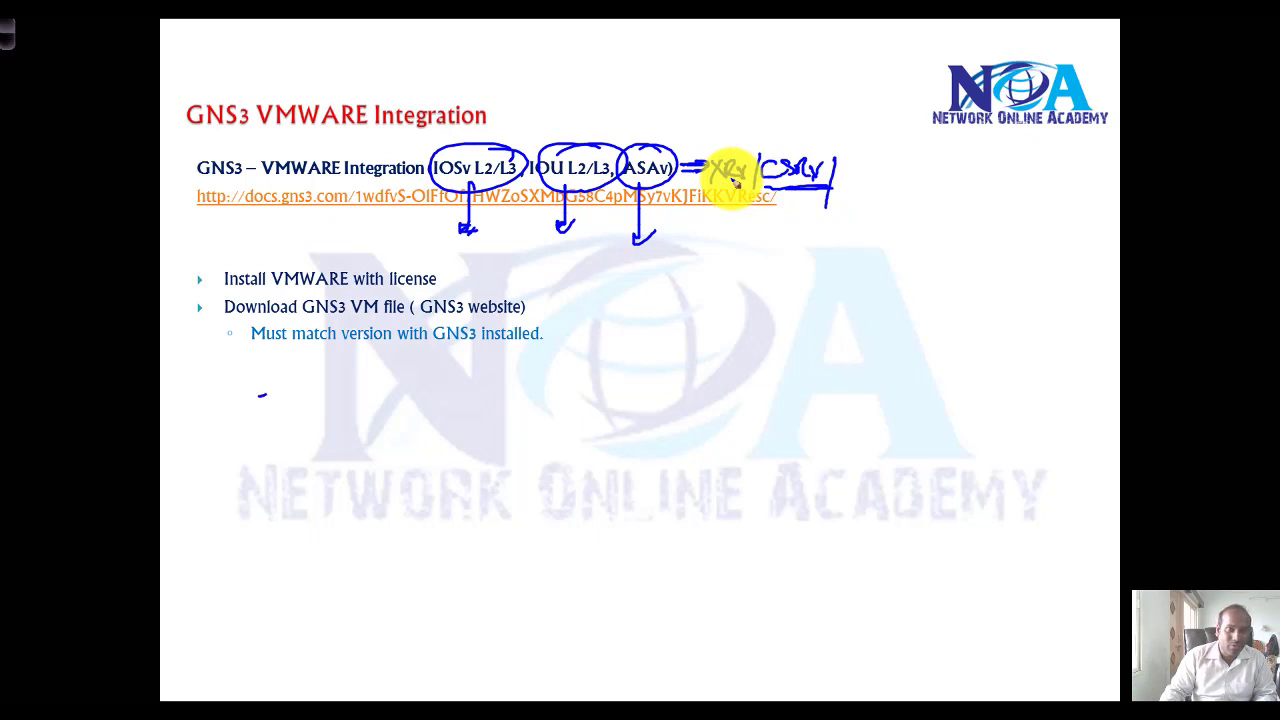
key("e")
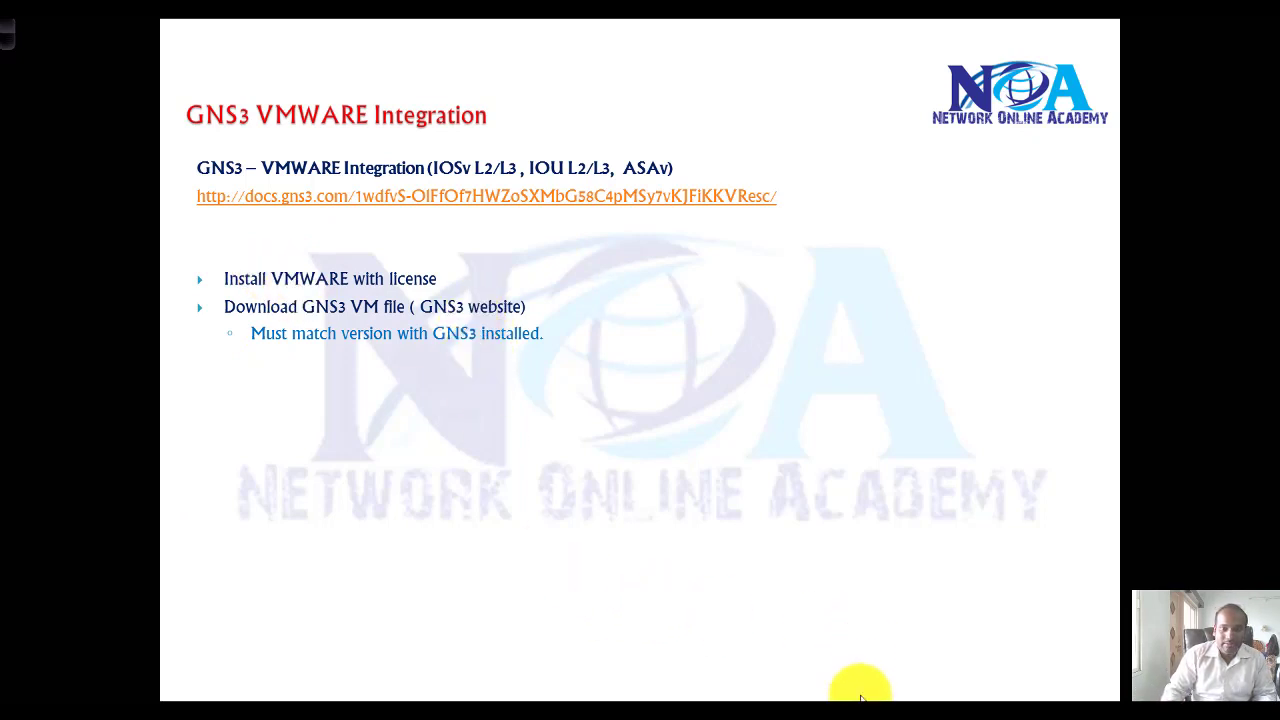
Review the powered-off GNS3 VM in VMware Workstation, then switch to the gns3.com Version 2.1.0 page.
mouse_move(885, 700)
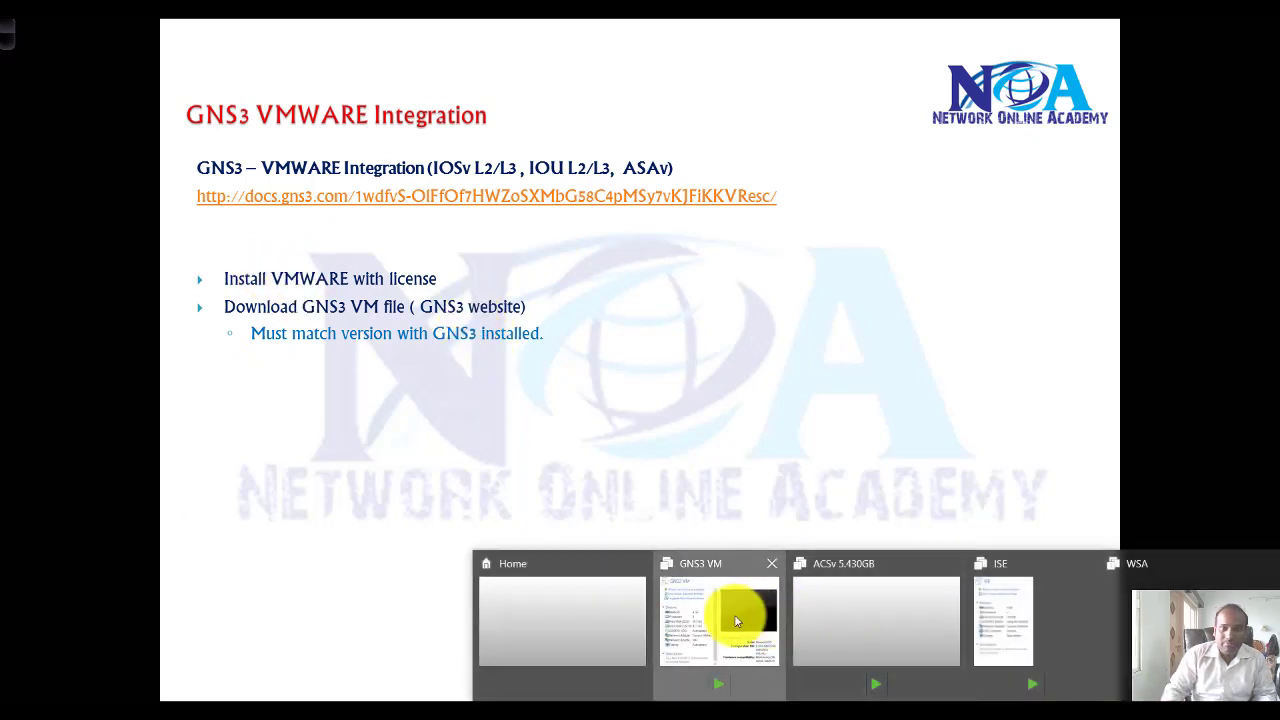
left_click(749, 609)
left_click_drag(687, 245, 695, 250)
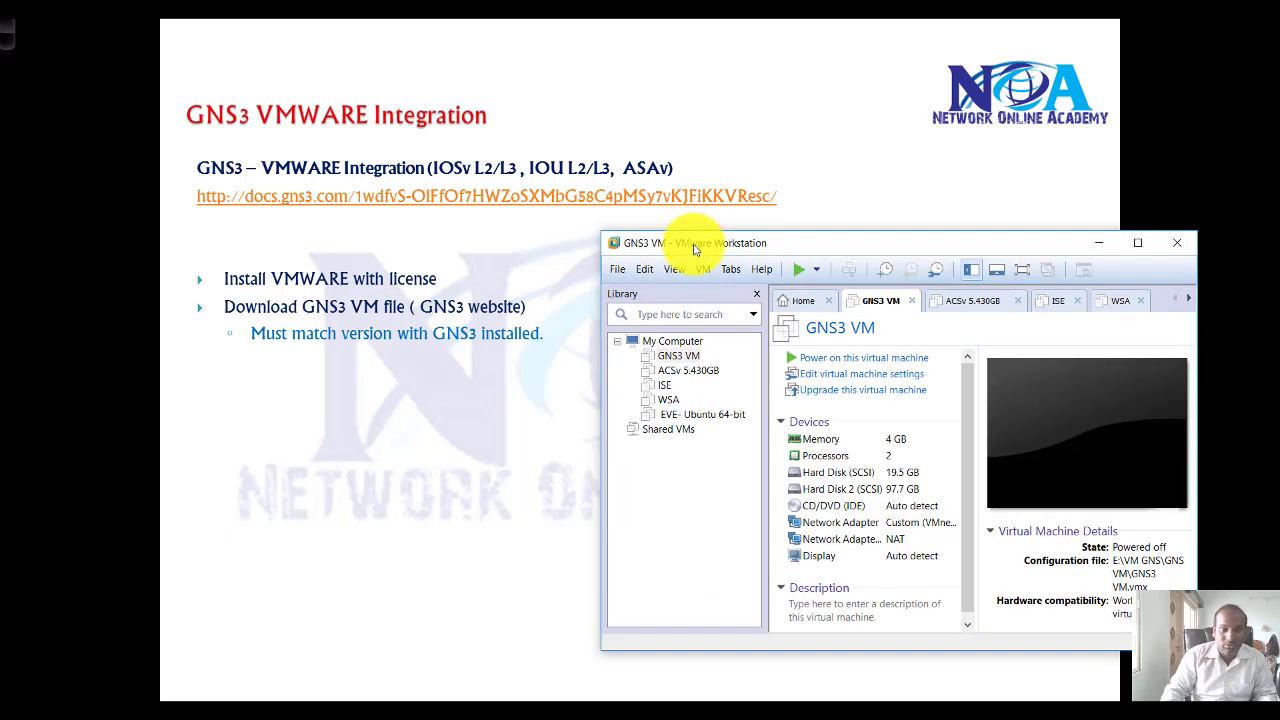
left_click(437, 372)
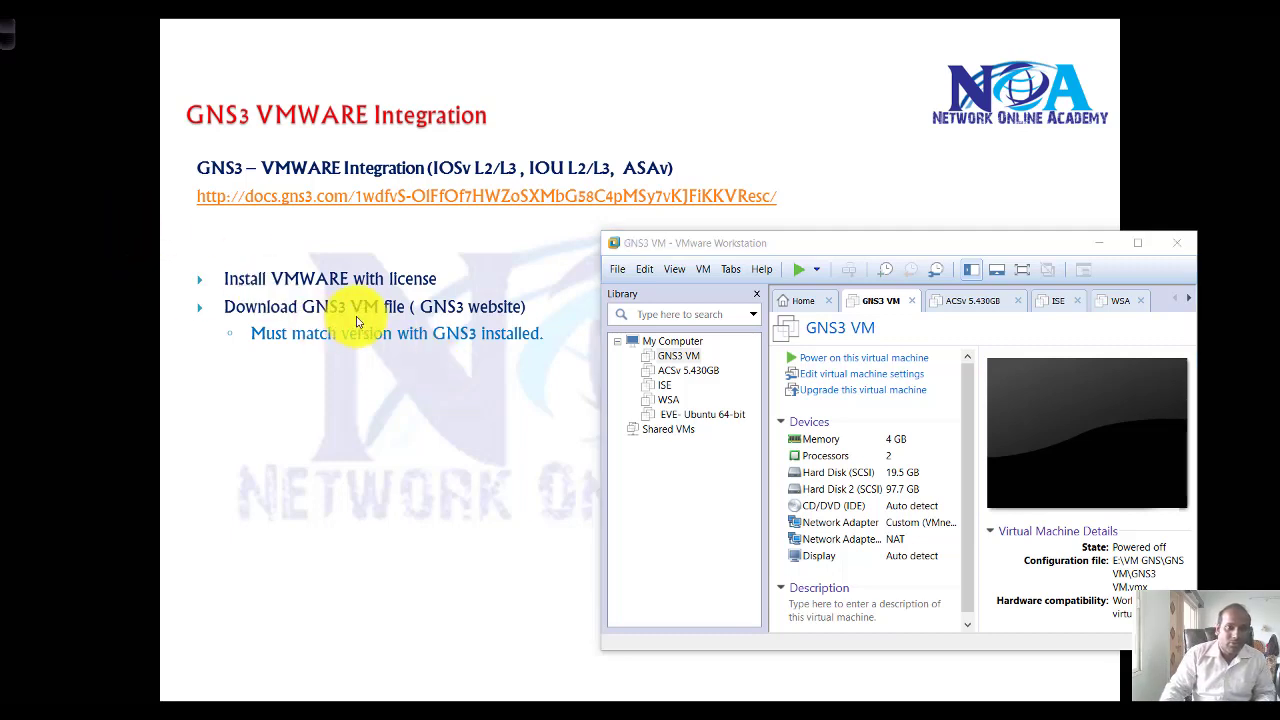
key("alt+Tab")
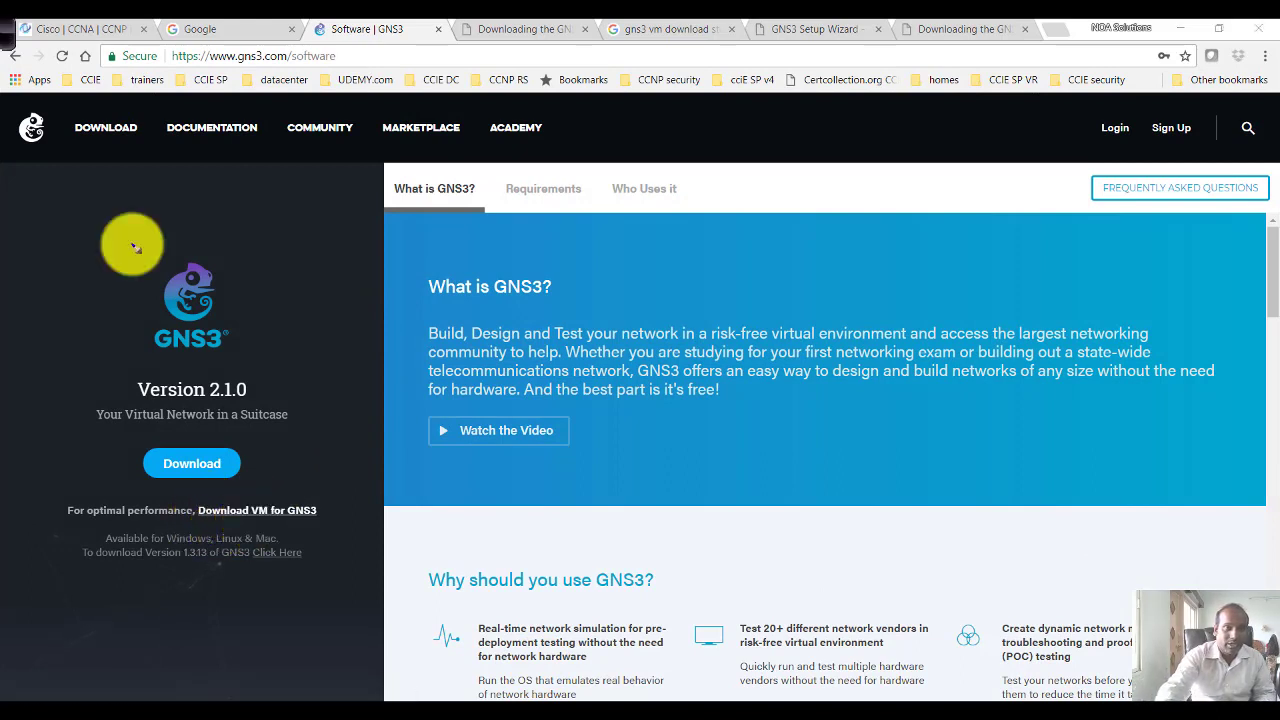
left_click_drag(122, 98, 110, 103)
mouse_move(200, 453)
left_mouse_down()
mouse_move(229, 449)
mouse_move(171, 486)
mouse_move(214, 449)
mouse_move(230, 463)
mouse_move(277, 457)
mouse_move(277, 443)
left_mouse_up()
mouse_move(284, 537)
left_mouse_down()
mouse_move(214, 508)
mouse_move(309, 525)
mouse_move(341, 488)
mouse_move(349, 508)
mouse_move(320, 511)
mouse_move(315, 482)
mouse_move(258, 434)
mouse_move(354, 475)
mouse_move(326, 405)
mouse_move(230, 370)
mouse_move(291, 440)
left_mouse_up()
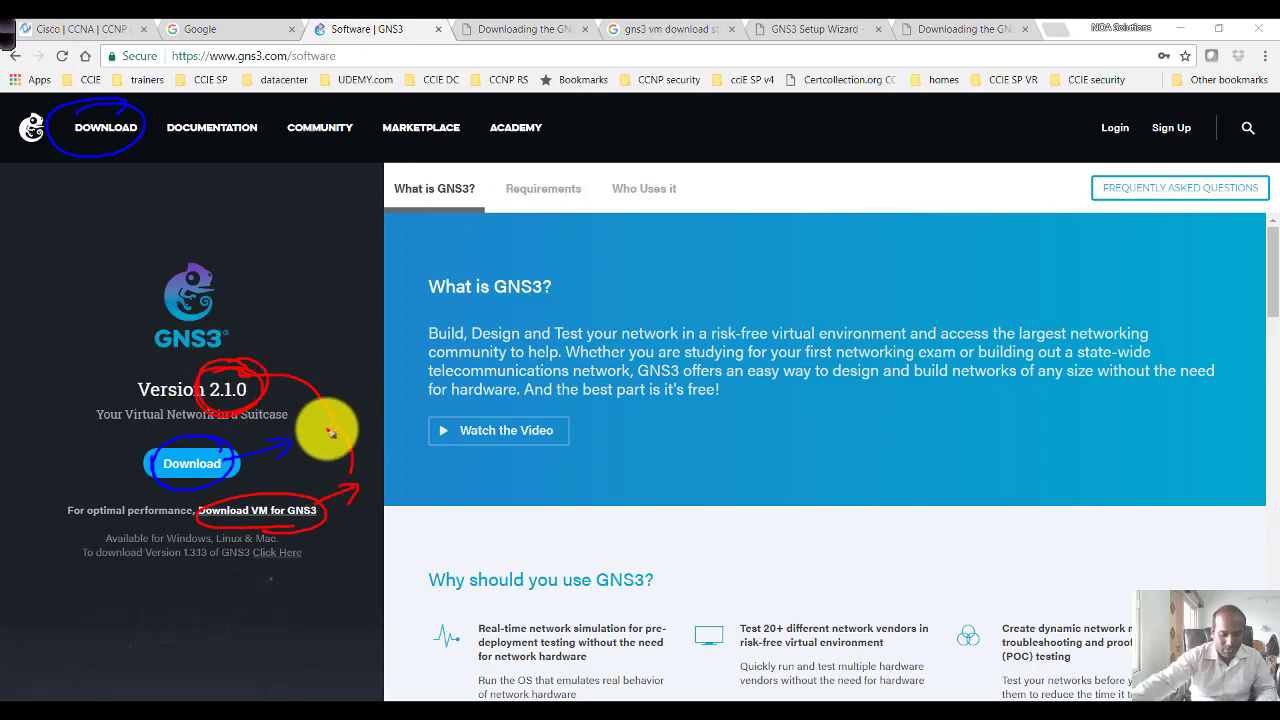
key("e")
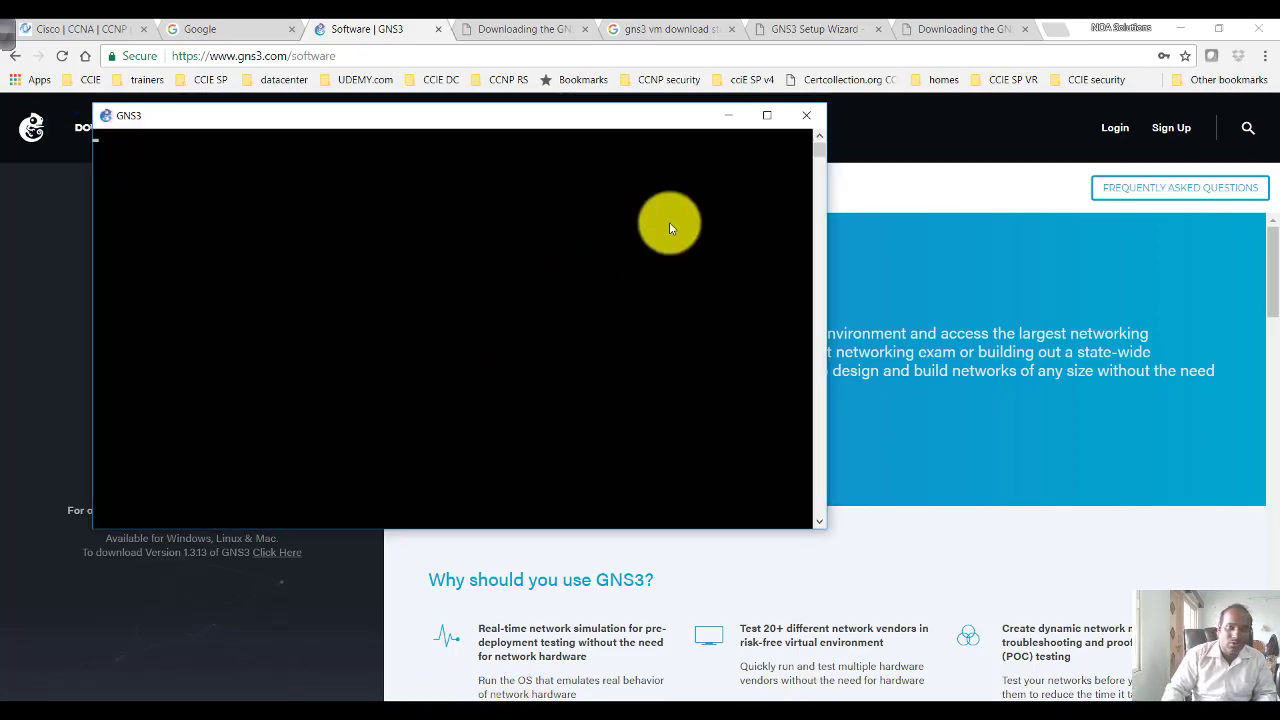
Hide the GNS3 console window and bring the main window forward from the taskbar.
left_click(738, 118)
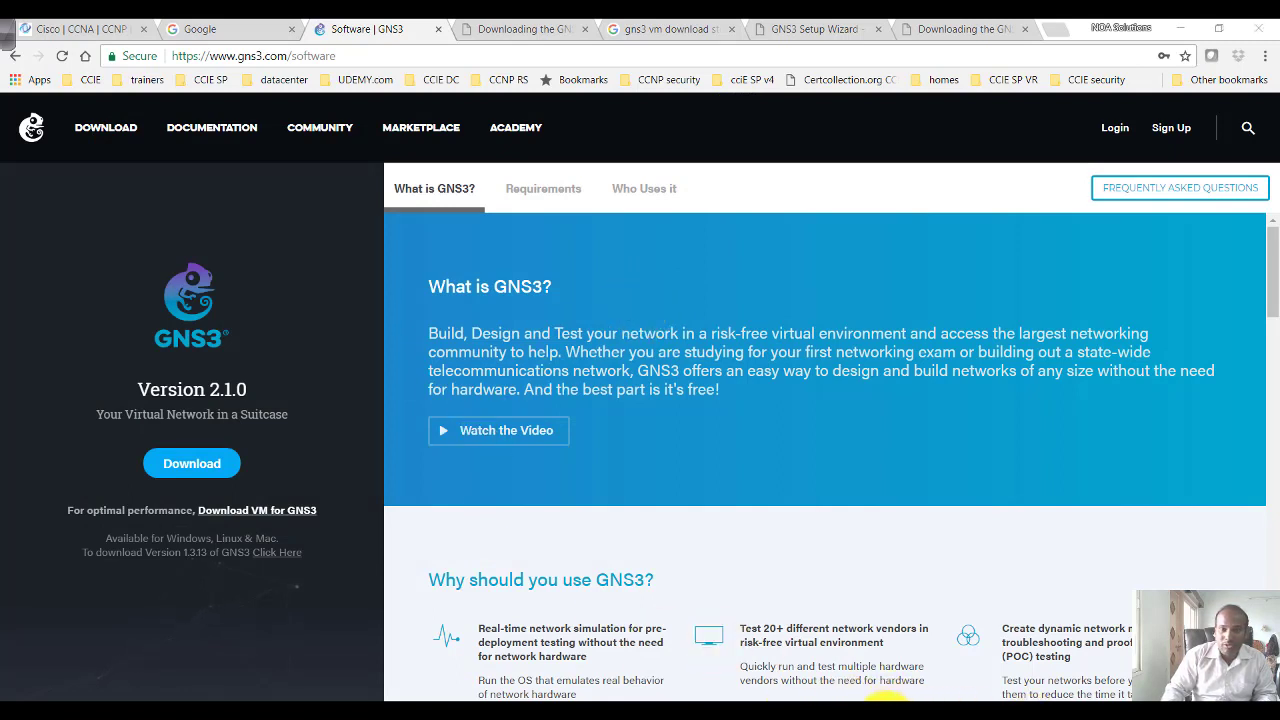
mouse_move(884, 703)
left_click(729, 609)
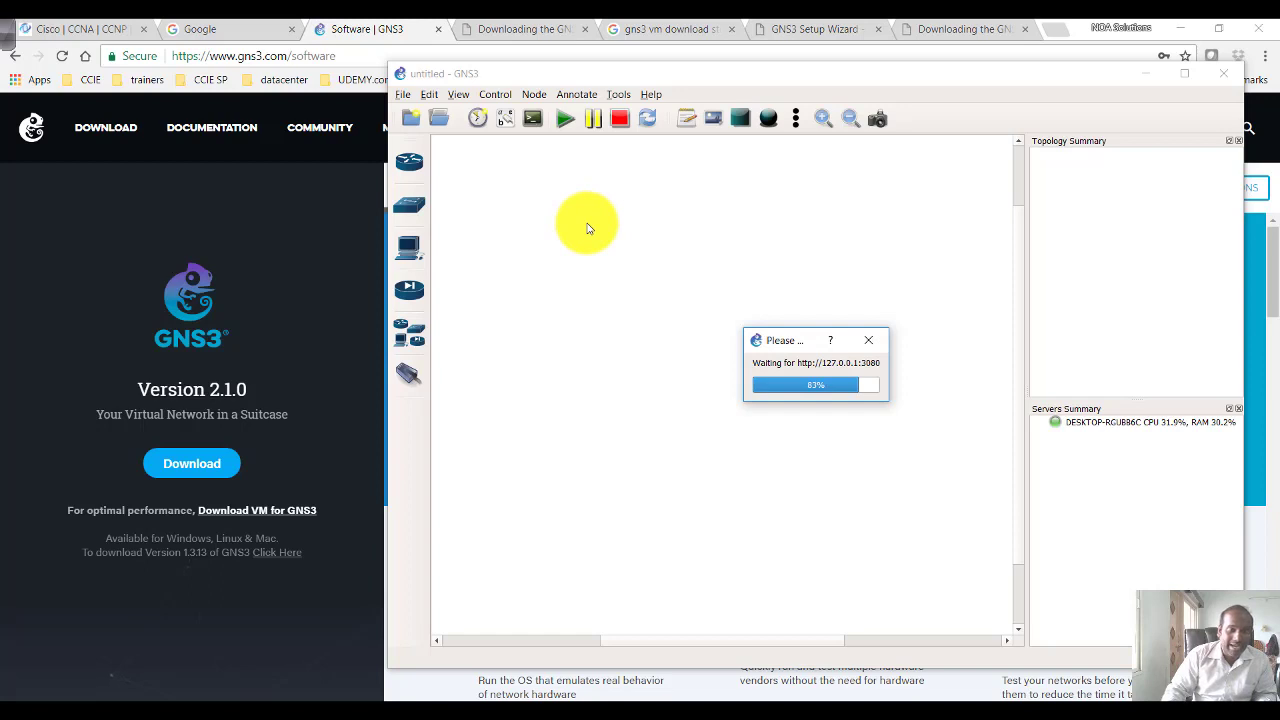
Confirm through Help > About that GNS3 is version 2.1.0b1, then close the dialog.
left_click(652, 95)
left_click(700, 243)
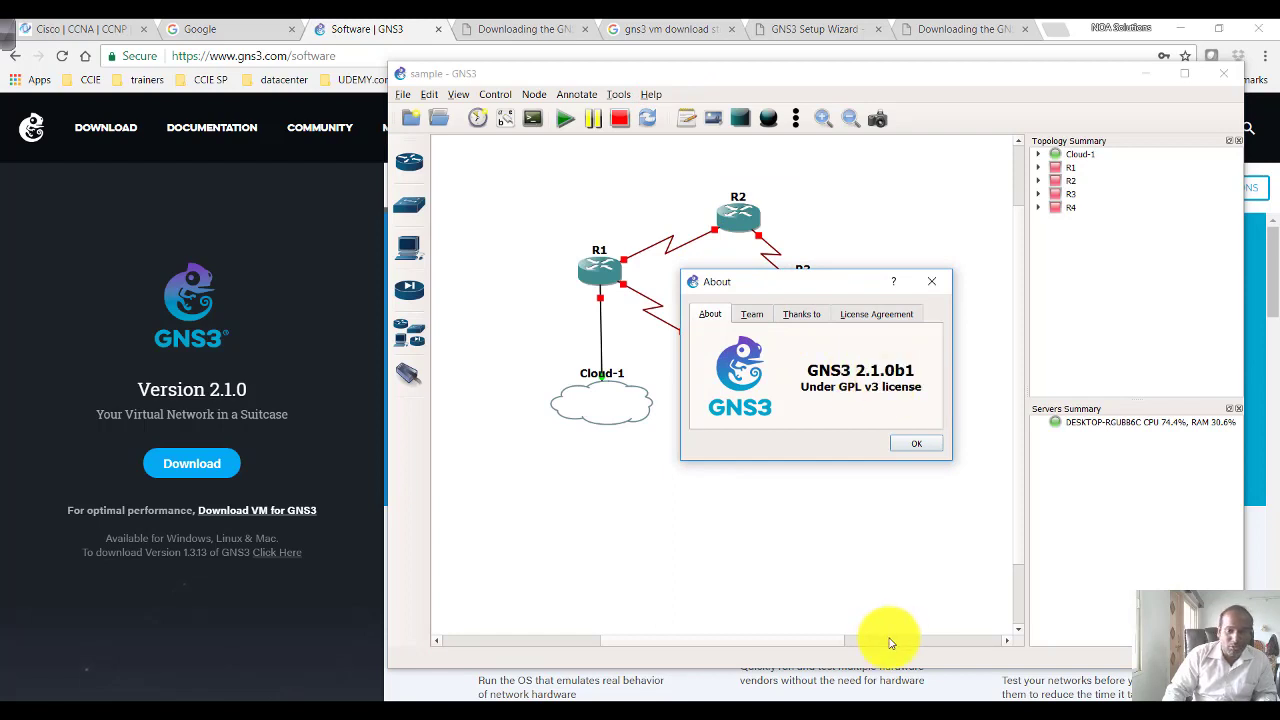
left_click(900, 700)
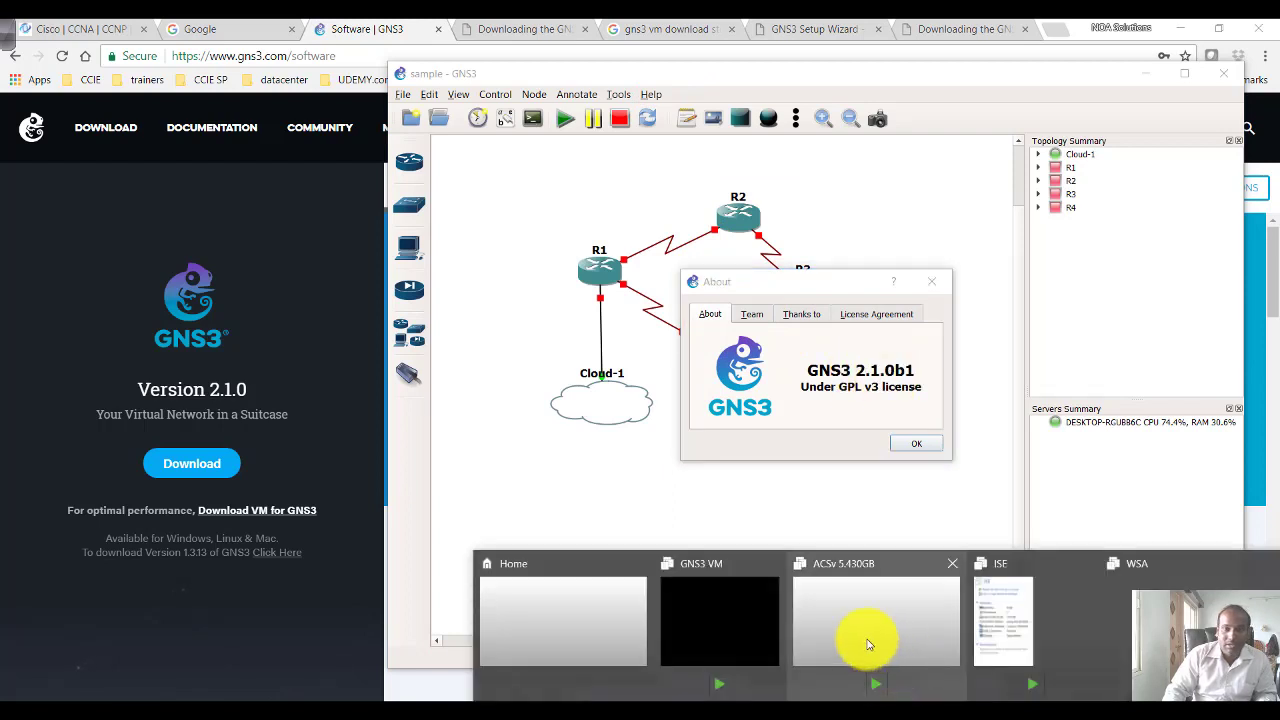
left_click(587, 487)
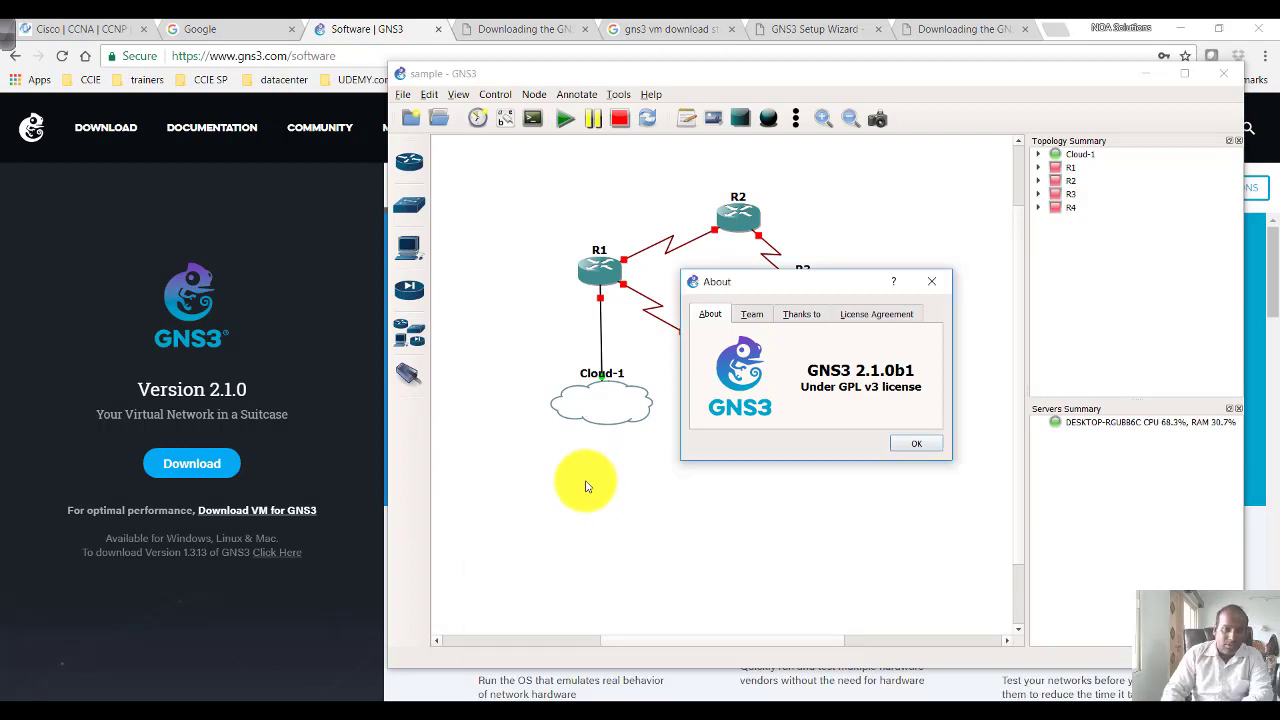
key("Return")
Exit the PowerPoint slide show and open the GNS3 Setup Wizard documentation tab in Chrome.
mouse_move(678, 695)
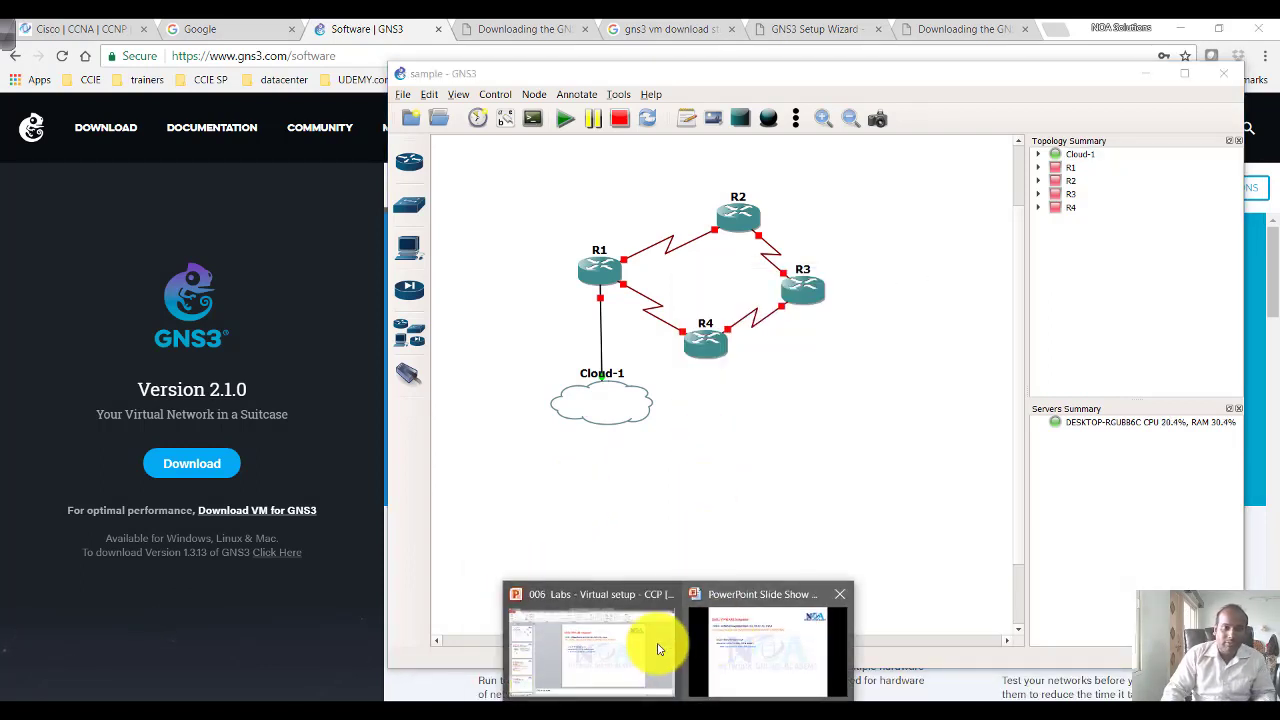
left_click(757, 649)
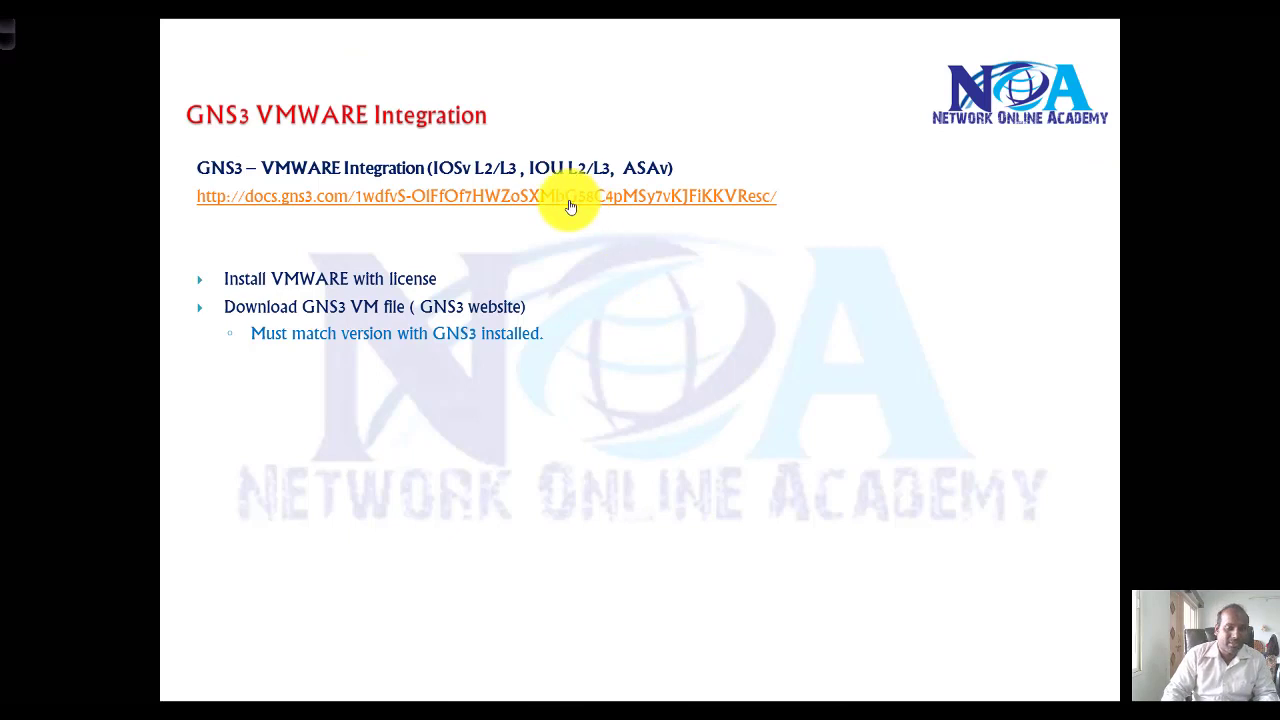
key("Escape")
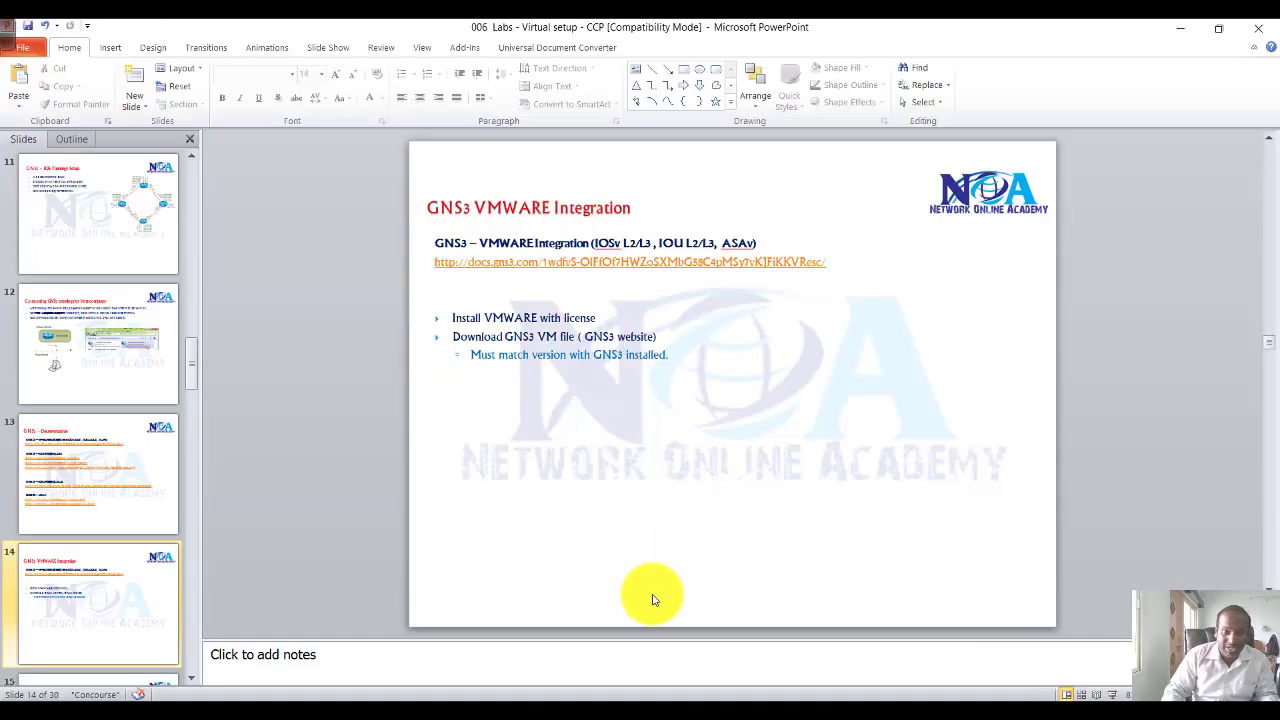
left_click(563, 700)
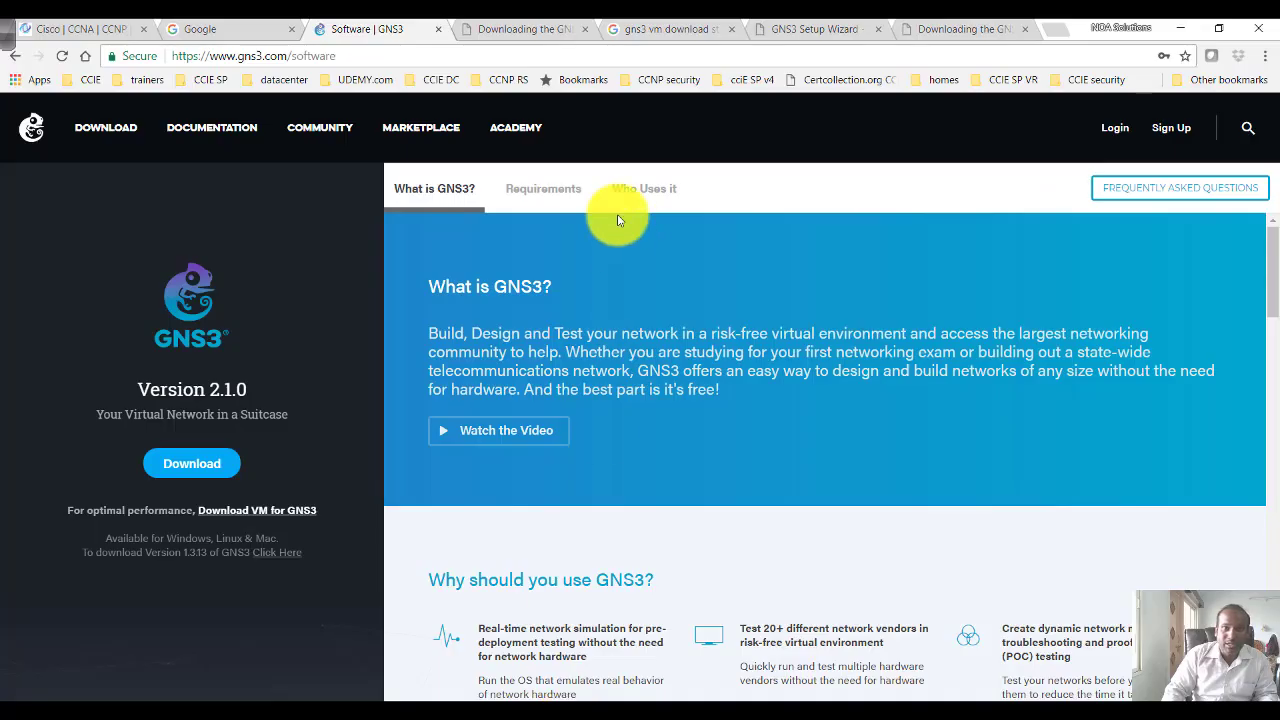
left_click(683, 30)
left_click(793, 30)
left_click(677, 30)
left_click(530, 29)
left_click(843, 29)
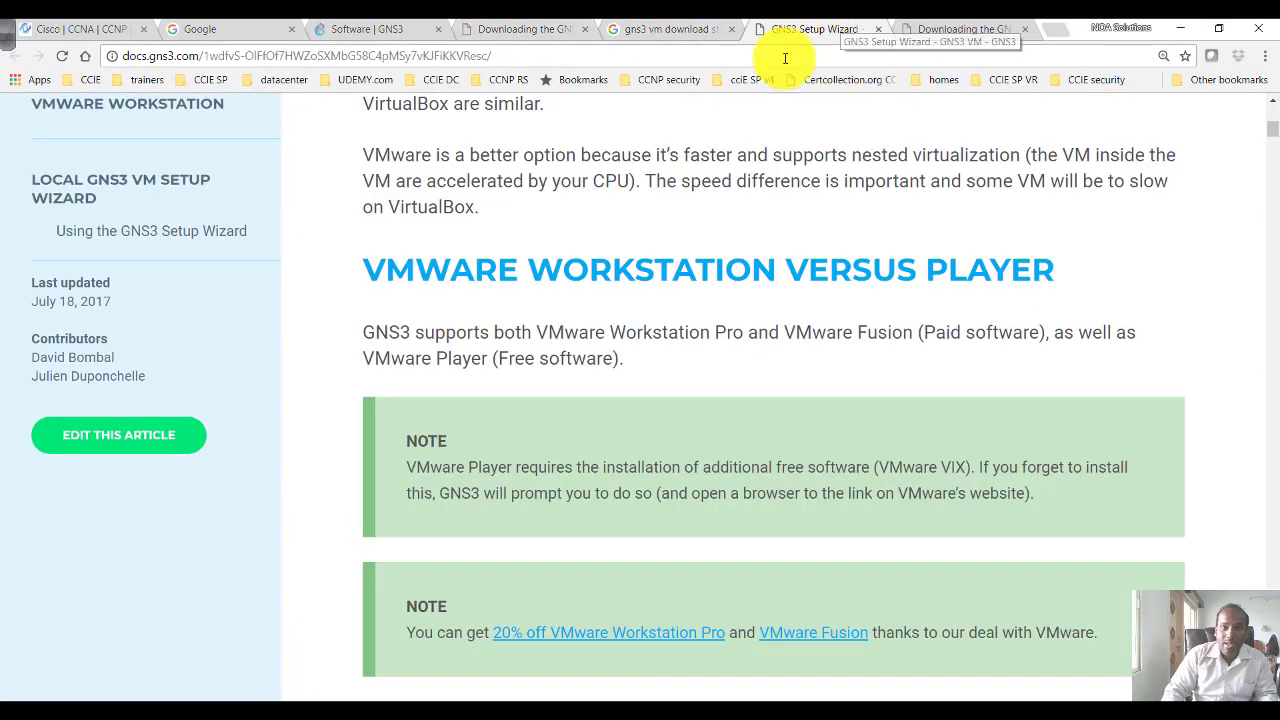
Scroll to the Download the GNS3 VM section and bring up the 'Read this documentation' link menu.
scroll(629, 305, "up", 10)
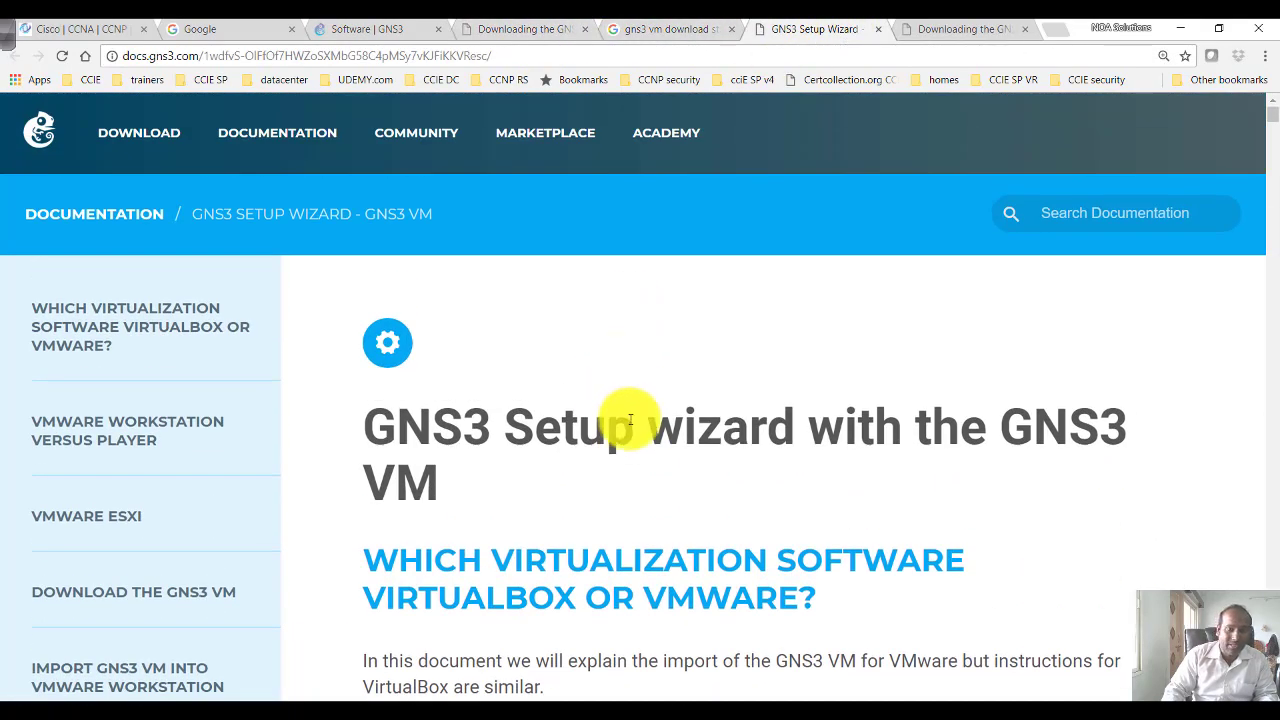
left_click_drag(634, 423, 743, 457)
scroll(735, 457, "down", 3)
scroll(733, 457, "down", 3)
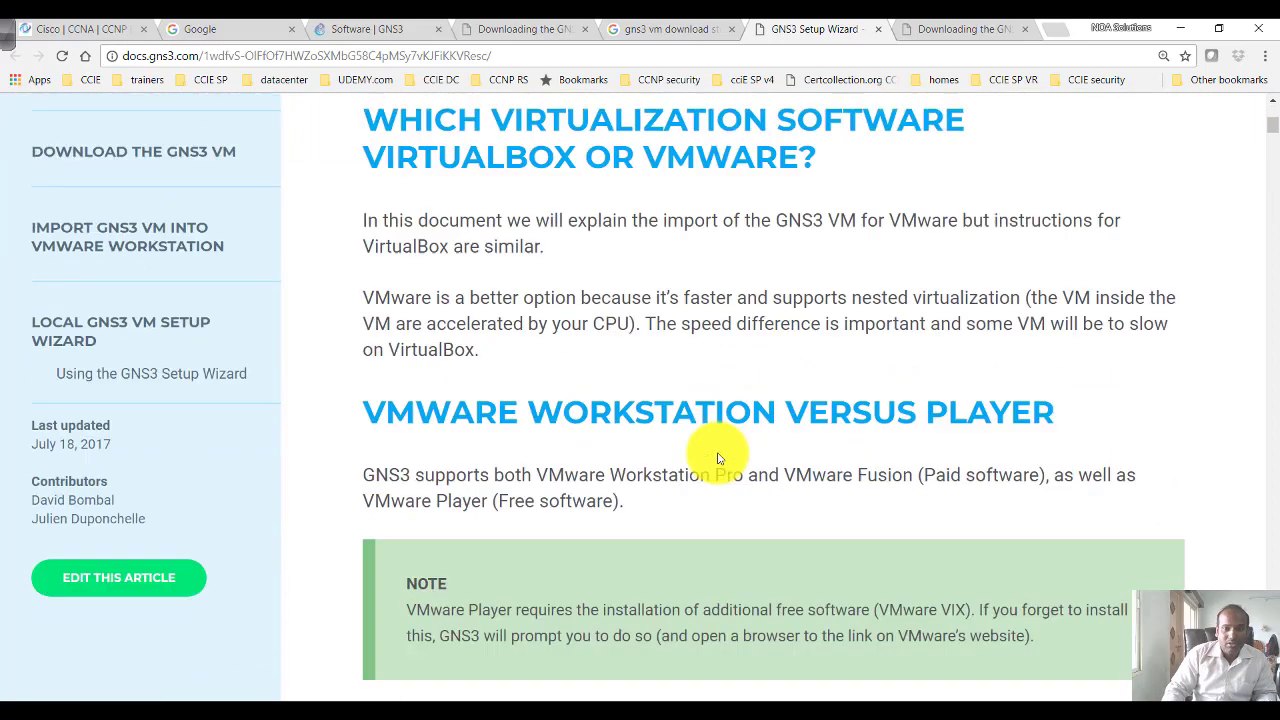
scroll(717, 457, "up", 1)
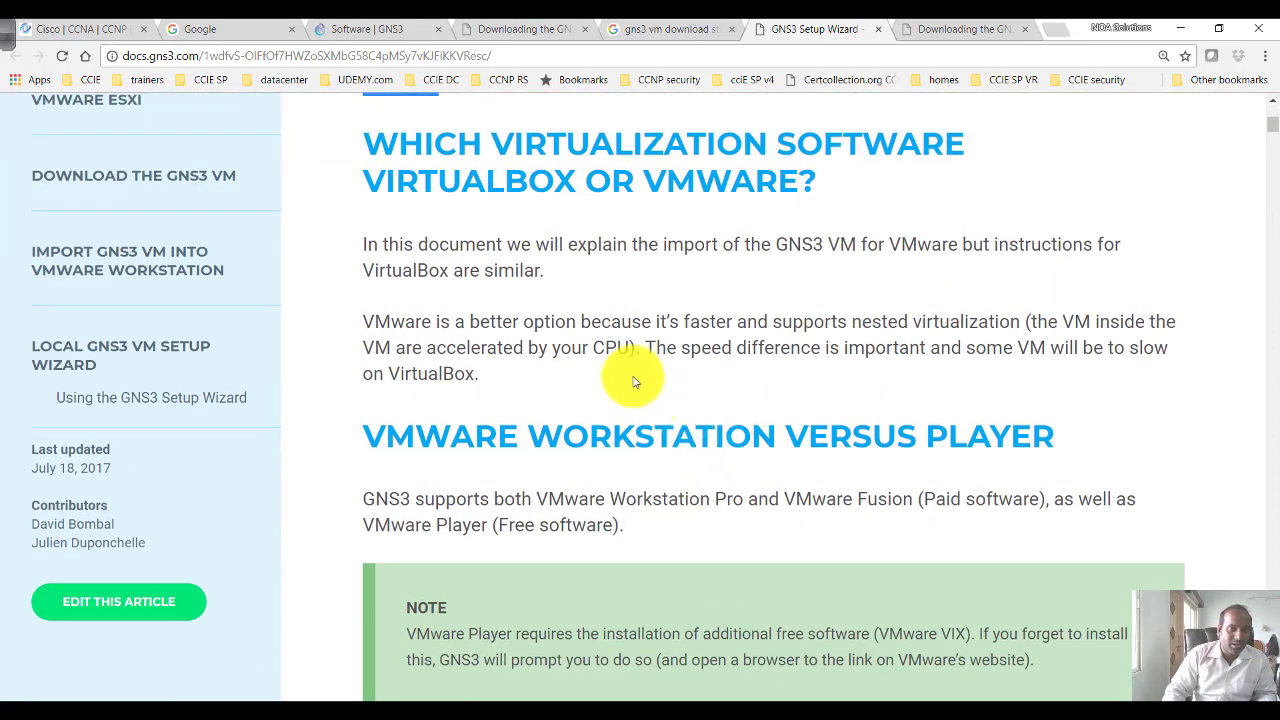
scroll(633, 381, "down", 6)
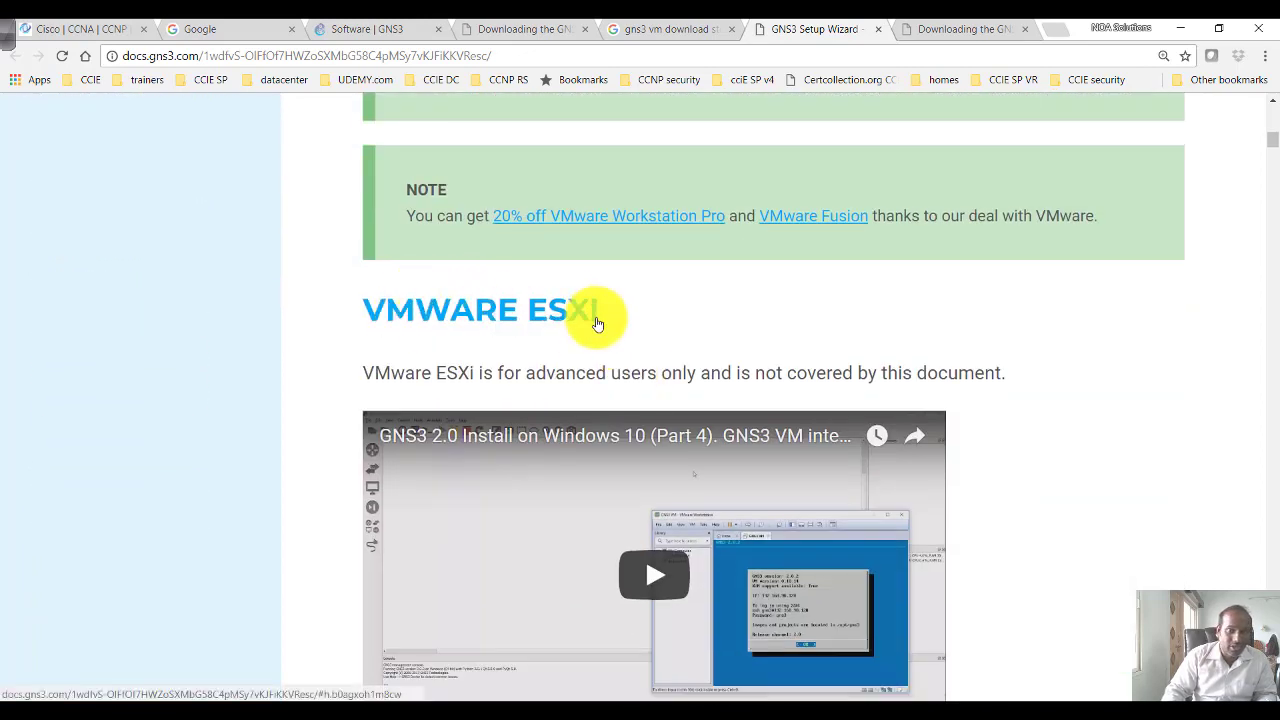
scroll(586, 351, "down", 2)
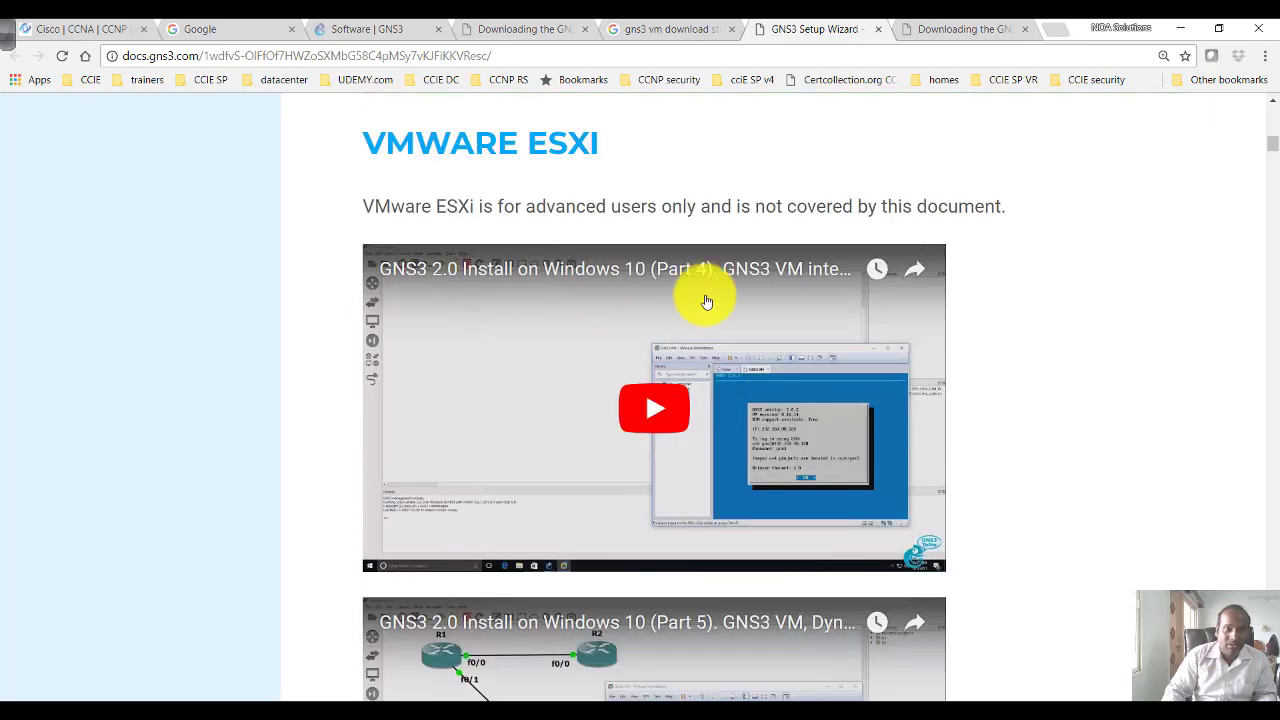
scroll(995, 350, "down", 3)
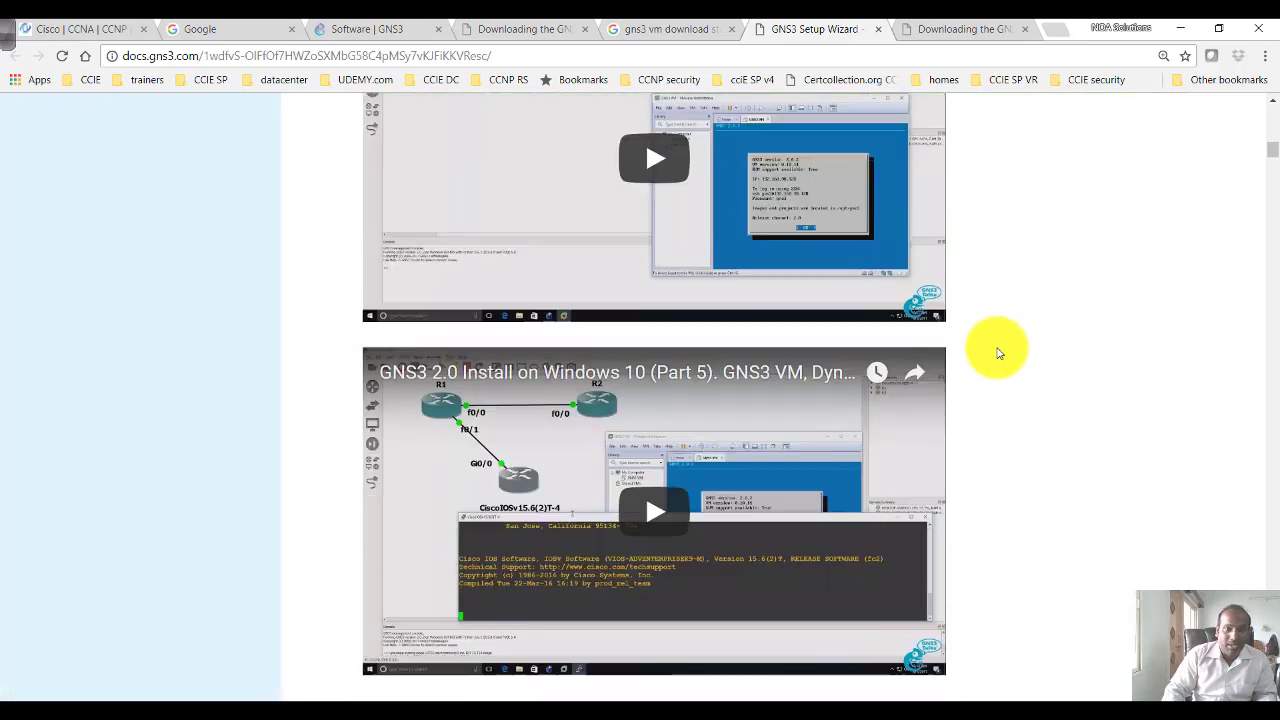
scroll(995, 350, "up", 2)
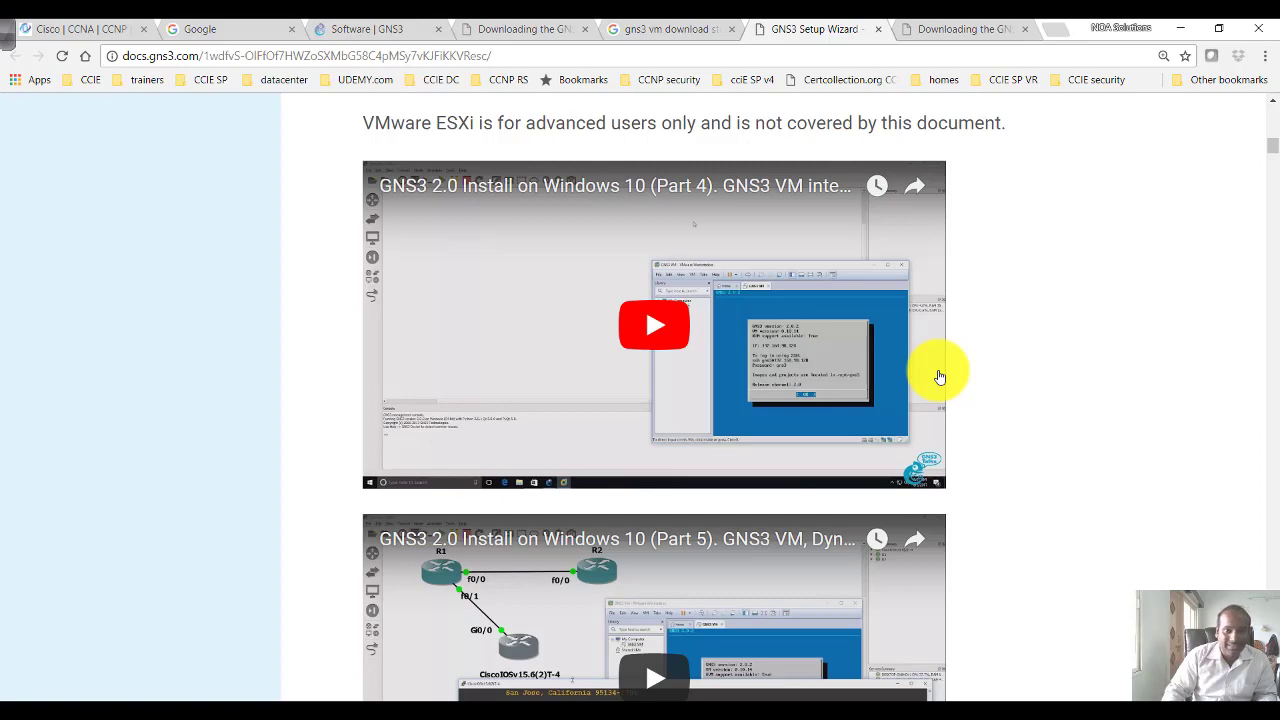
scroll(940, 376, "down", 5)
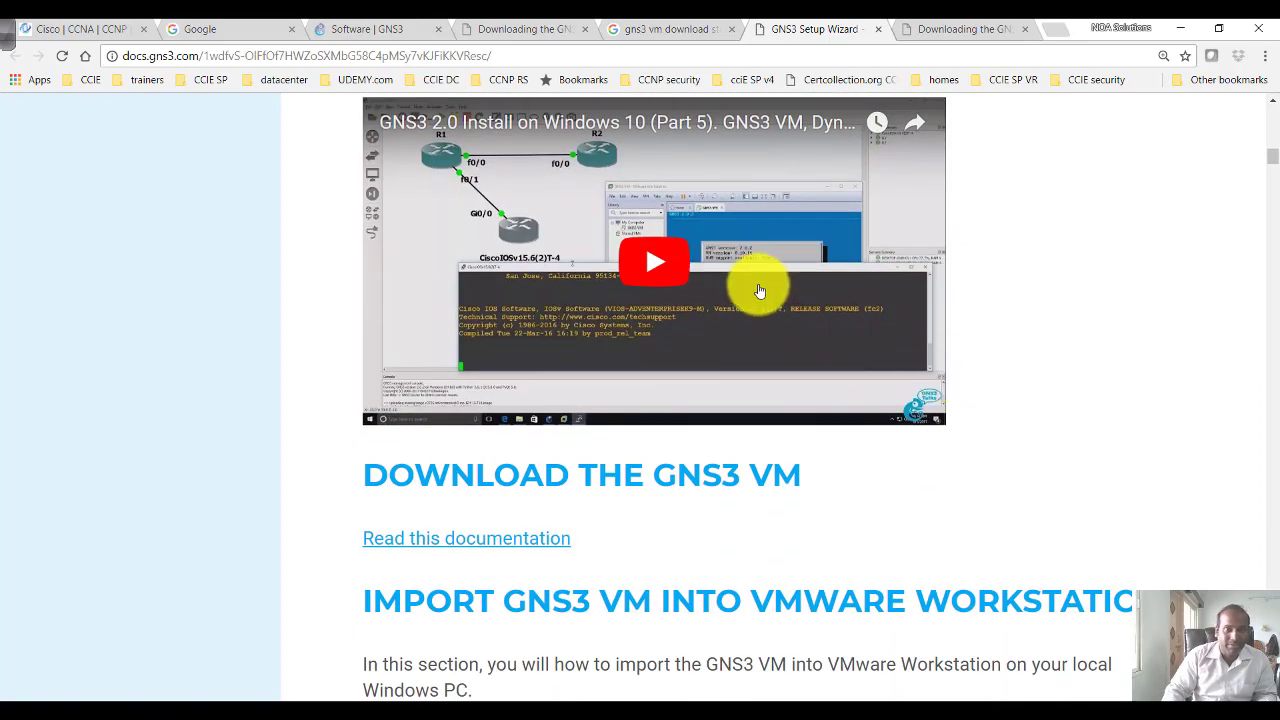
scroll(829, 507, "down", 2)
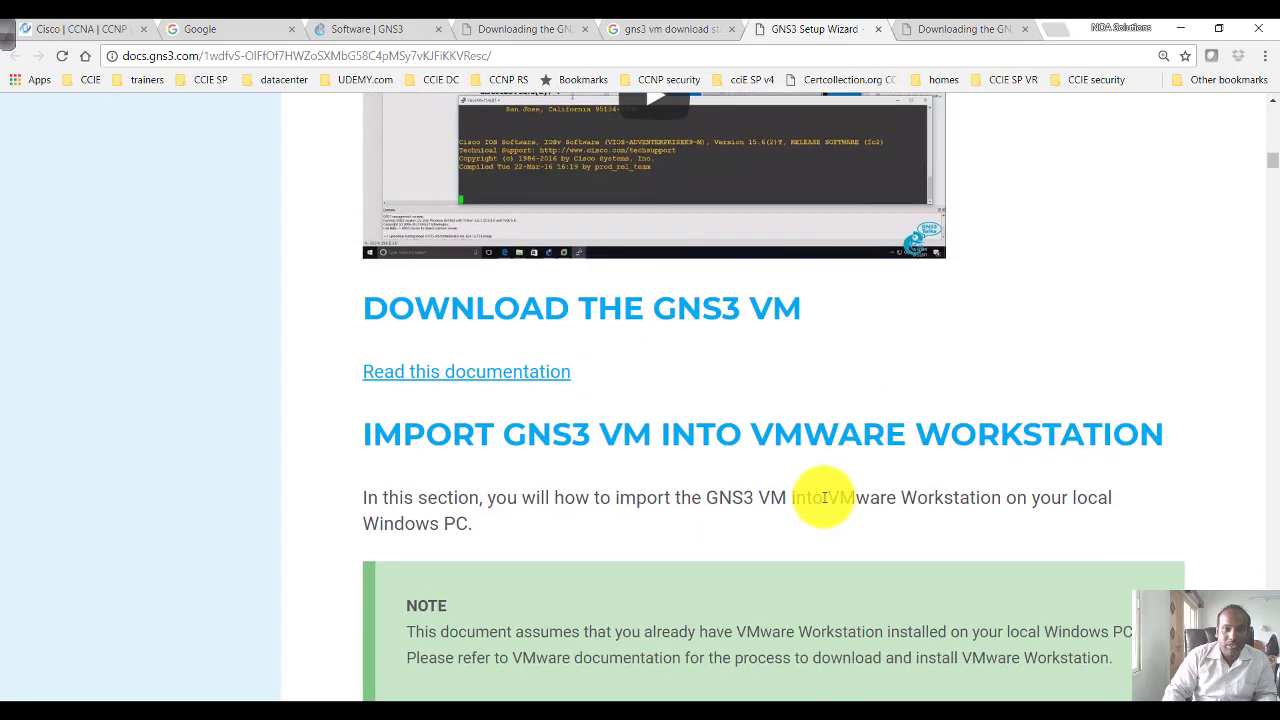
right_click(535, 374)
Open 'Read this documentation' in a new tab and scroll to the GNS3.VM.VMware.Workstation.1.5.2.zip download.
left_click(560, 381)
left_click(845, 28)
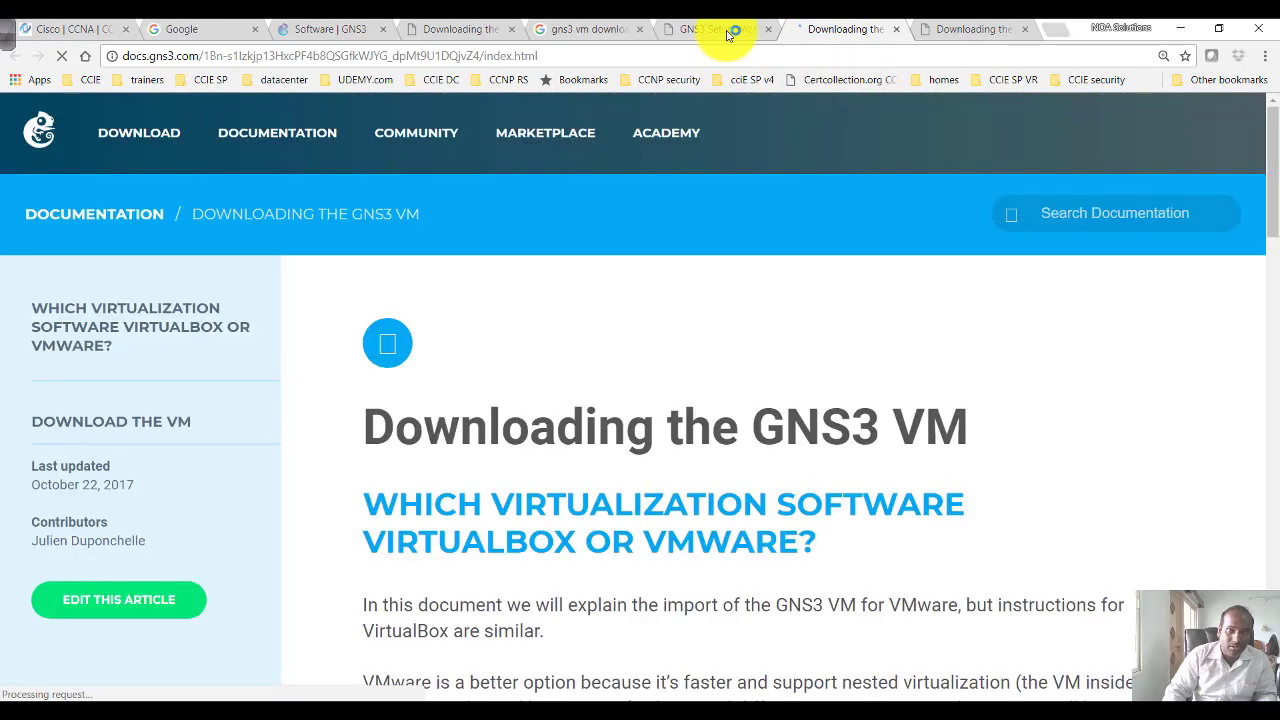
left_click(728, 34)
left_click(828, 29)
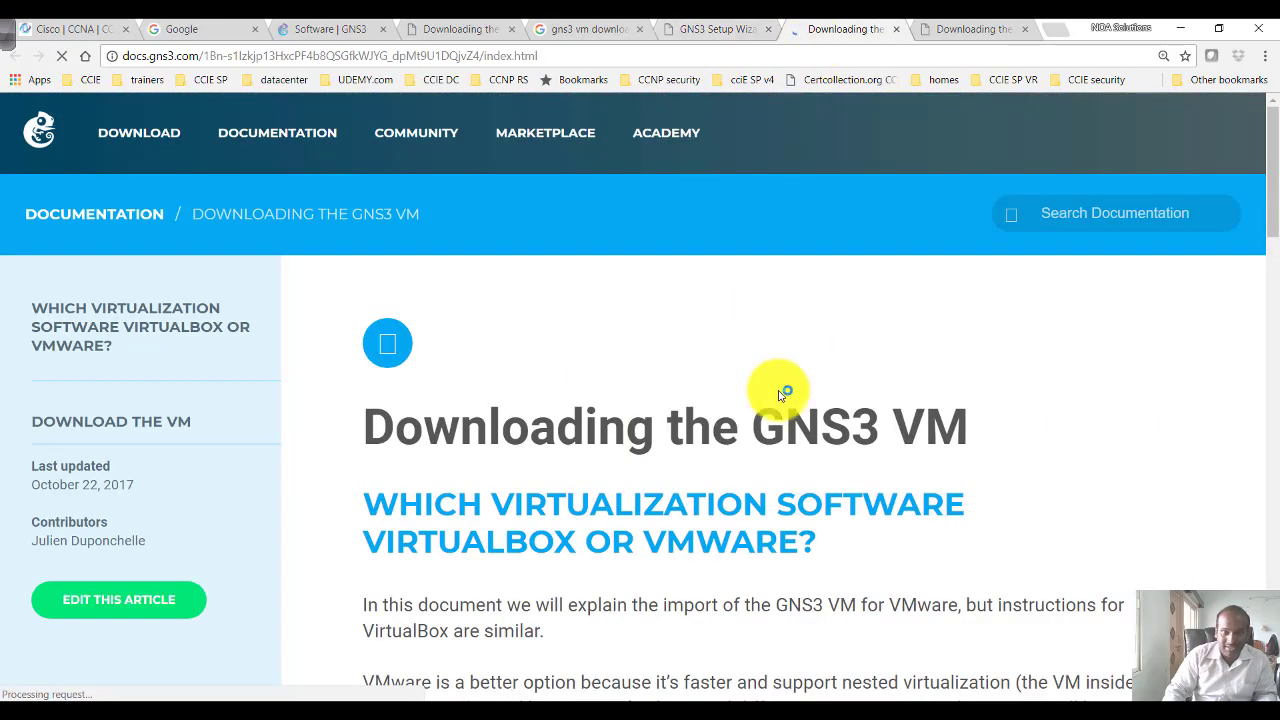
scroll(774, 392, "down", 7)
scroll(779, 397, "down", 8)
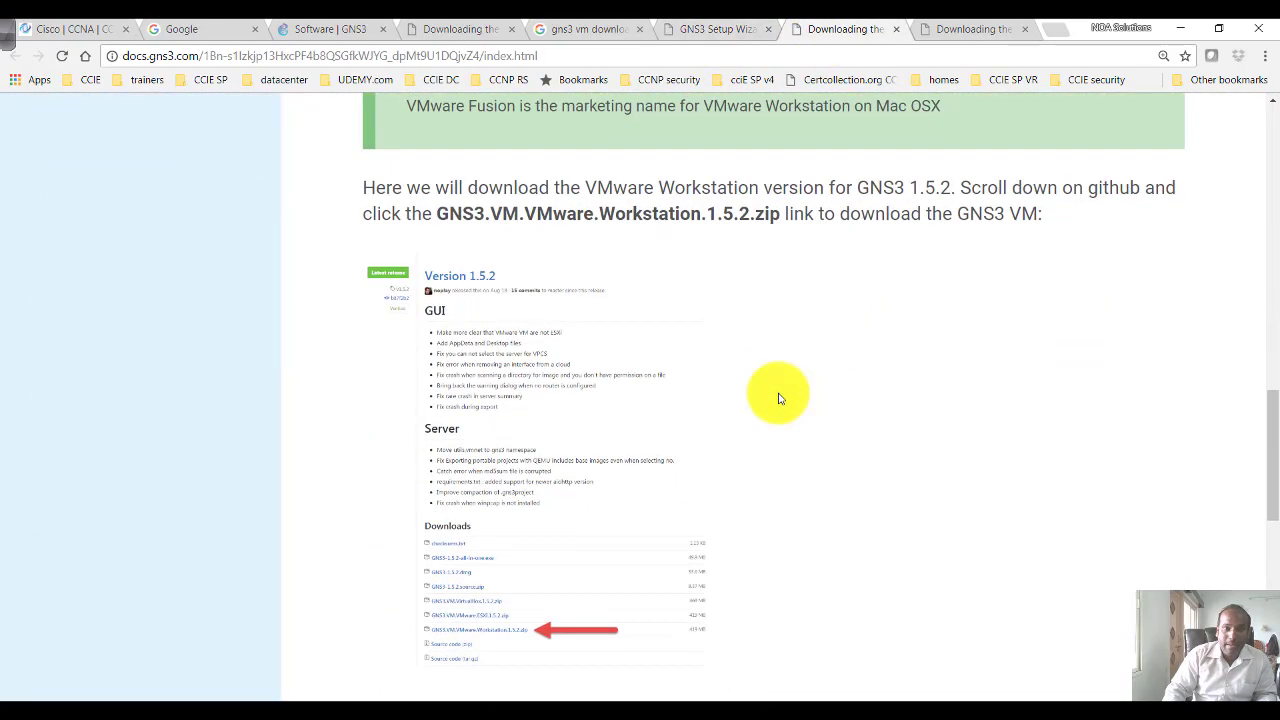
scroll(557, 494, "down", 3)
left_click(486, 294)
scroll(494, 630, "down", 2)
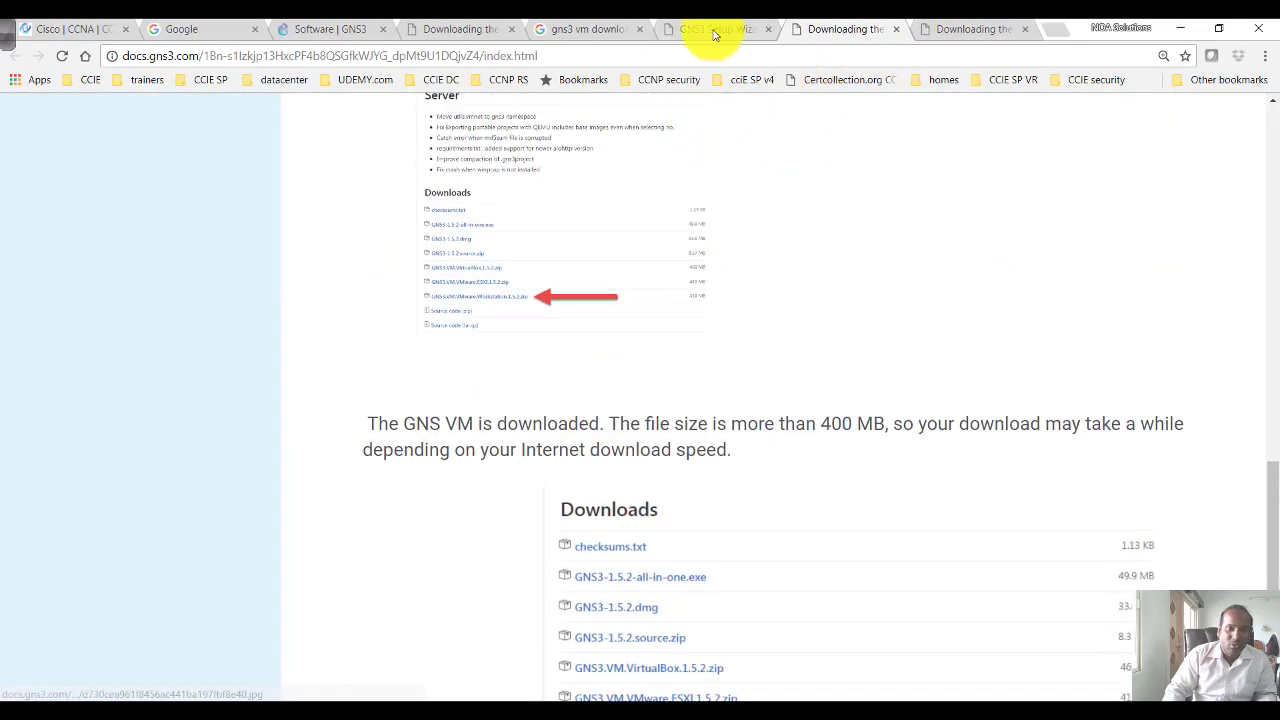
Read the Setup Wizard guide's steps for importing the GNS3 VM OVA into VMware Workstation.
left_click(714, 35)
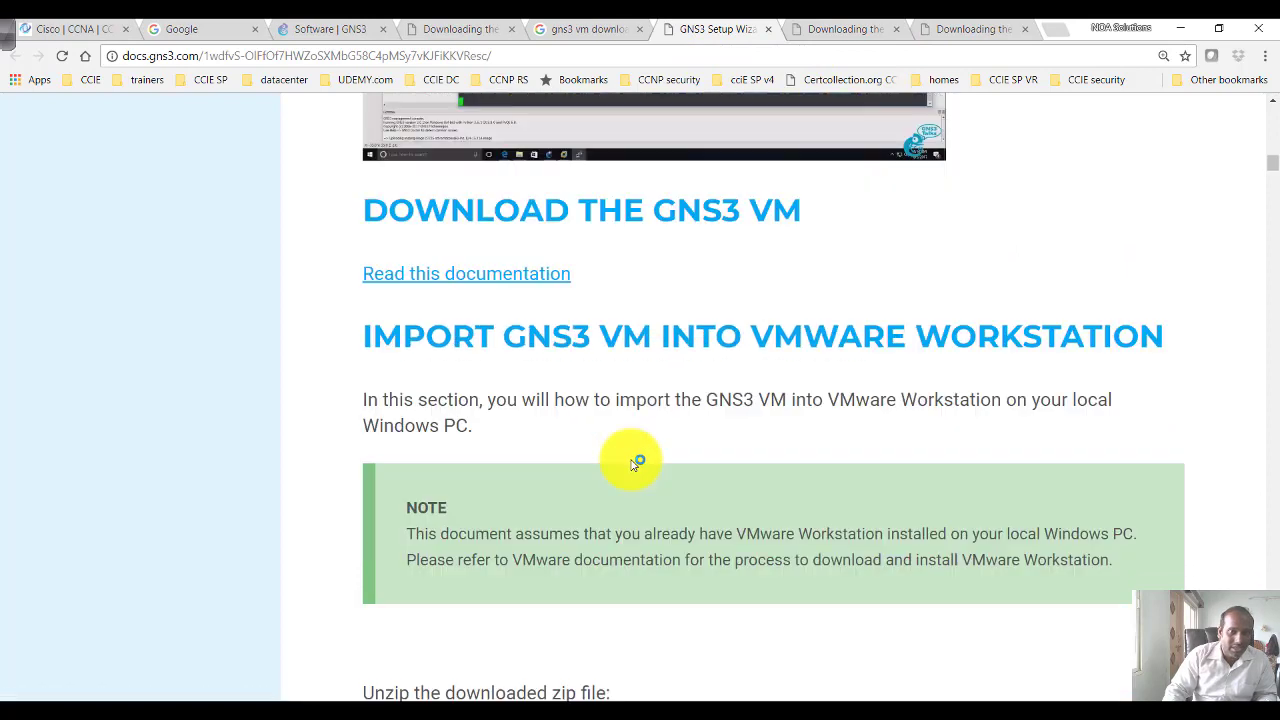
scroll(632, 463, "down", 6)
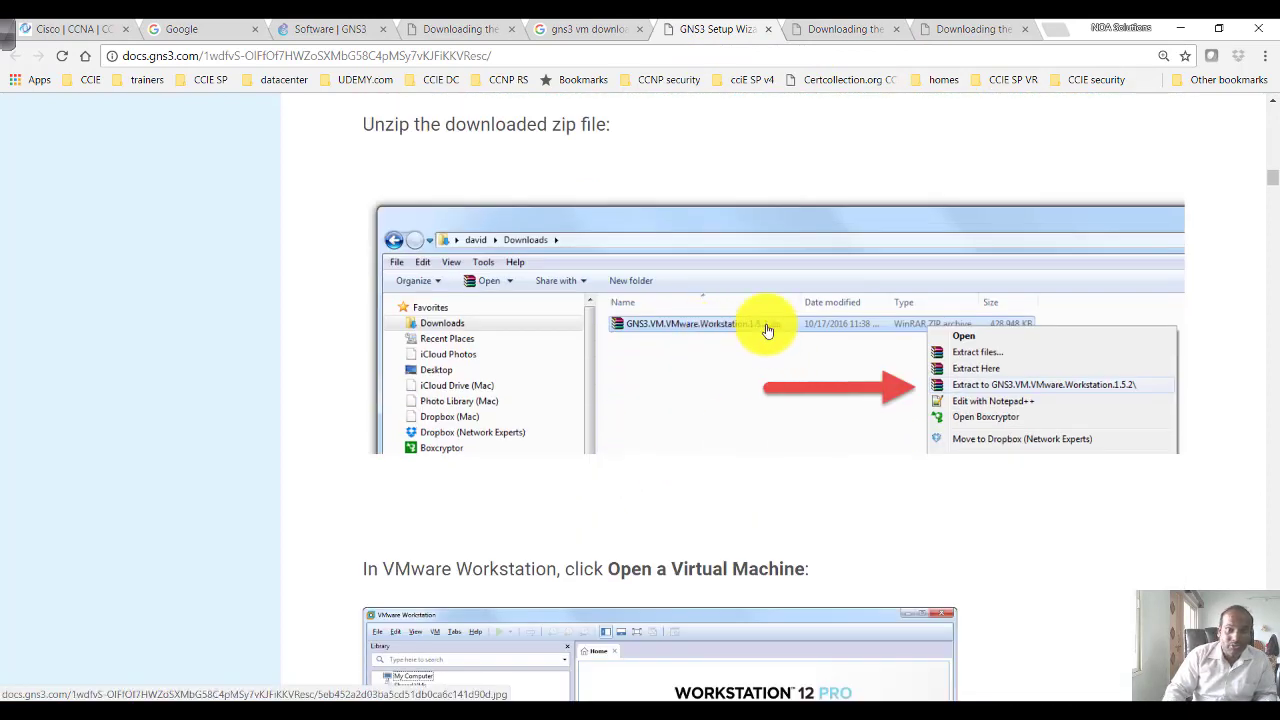
scroll(770, 403, "down", 3)
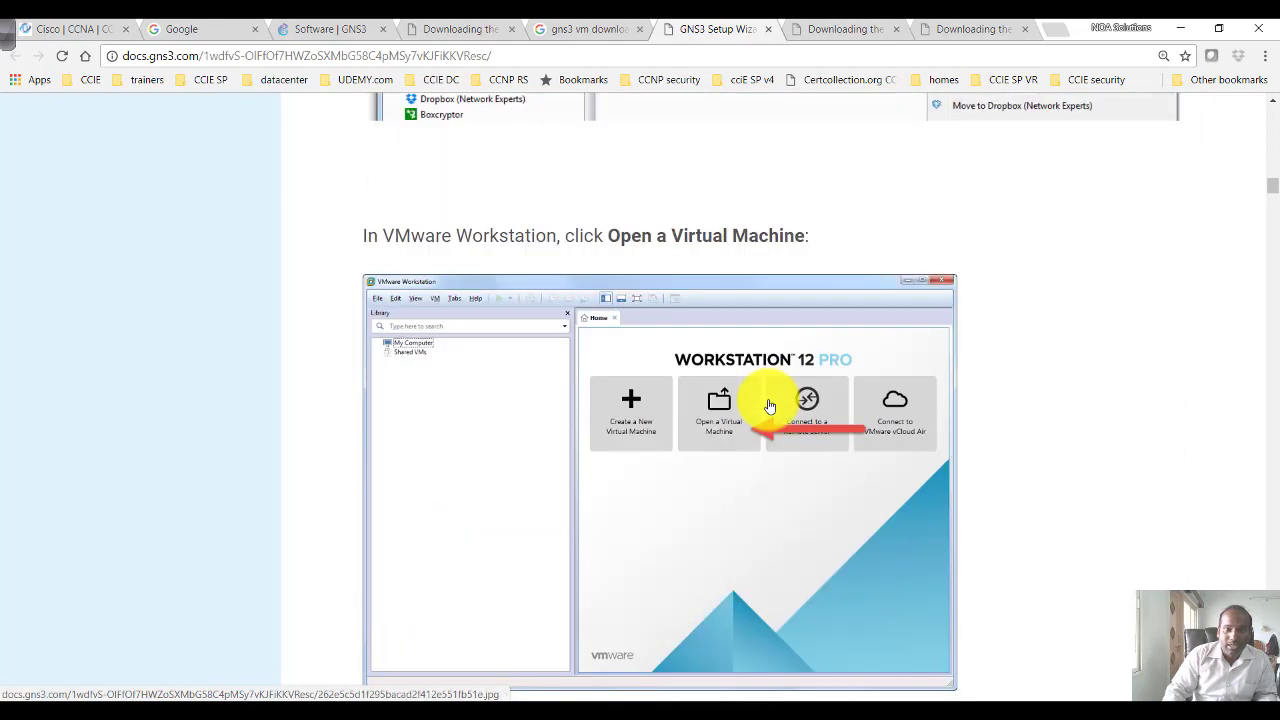
scroll(549, 397, "down", 2)
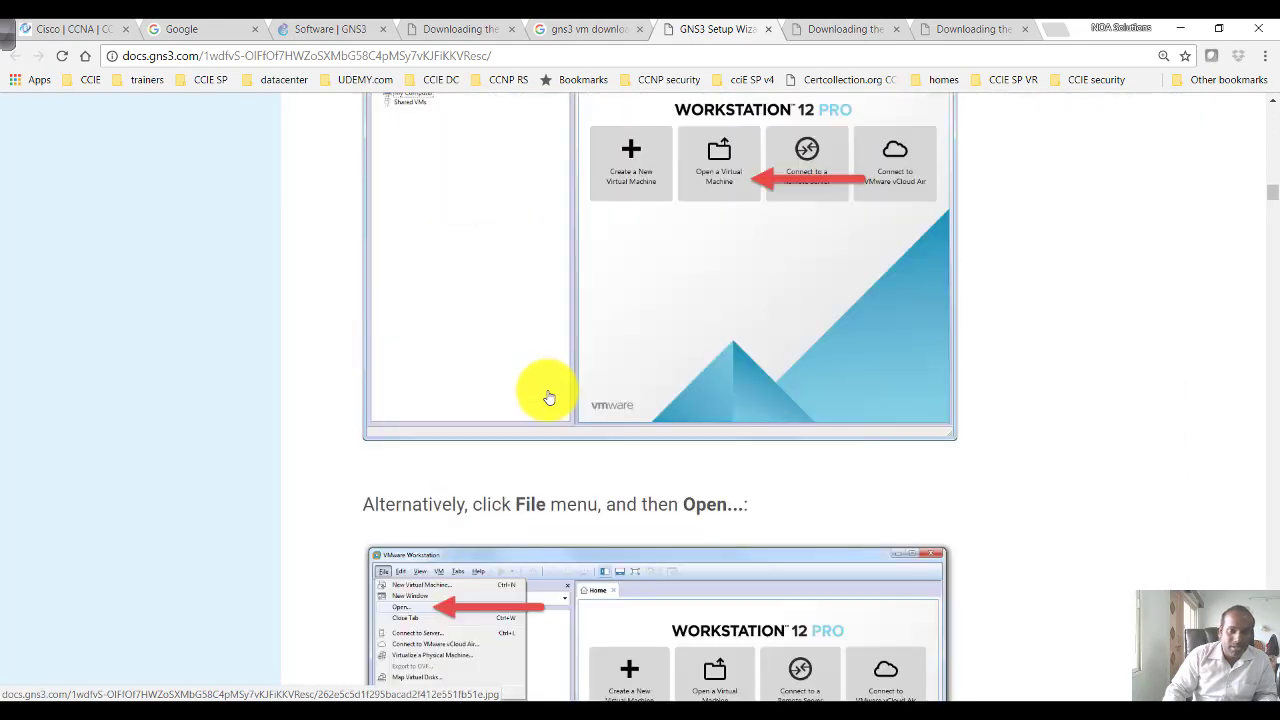
scroll(730, 265, "up", 1)
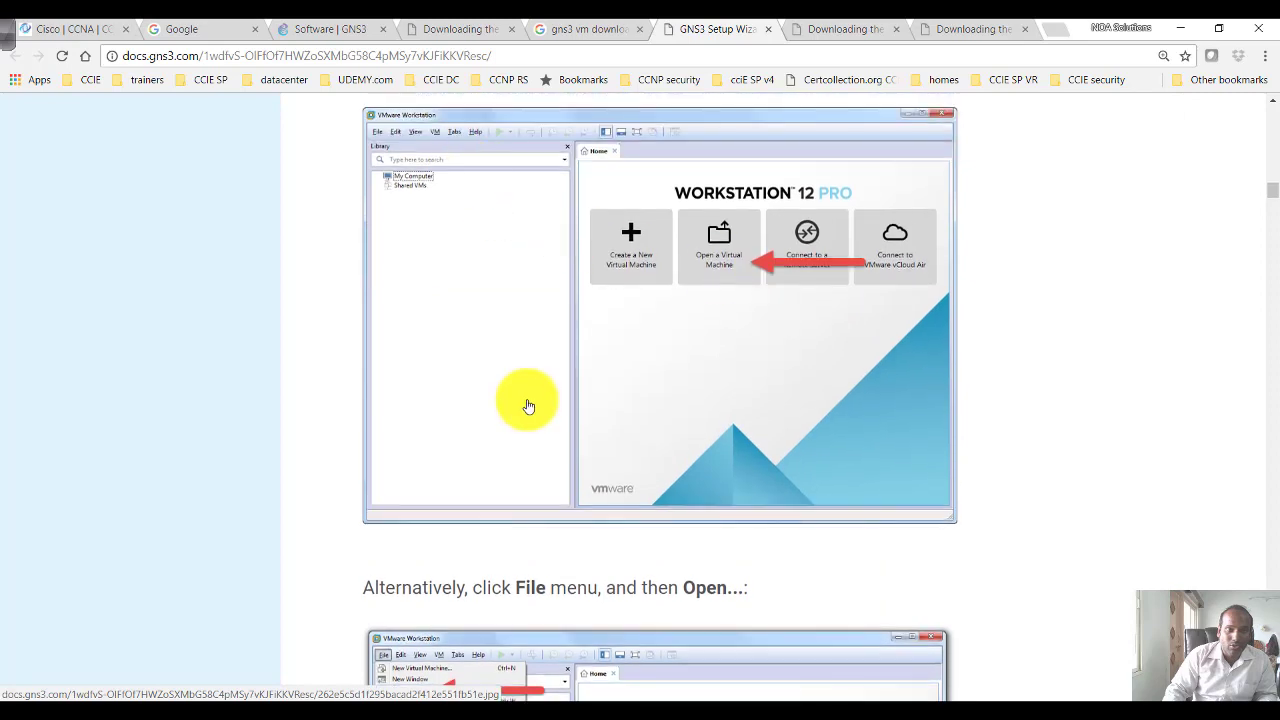
scroll(515, 420, "down", 2)
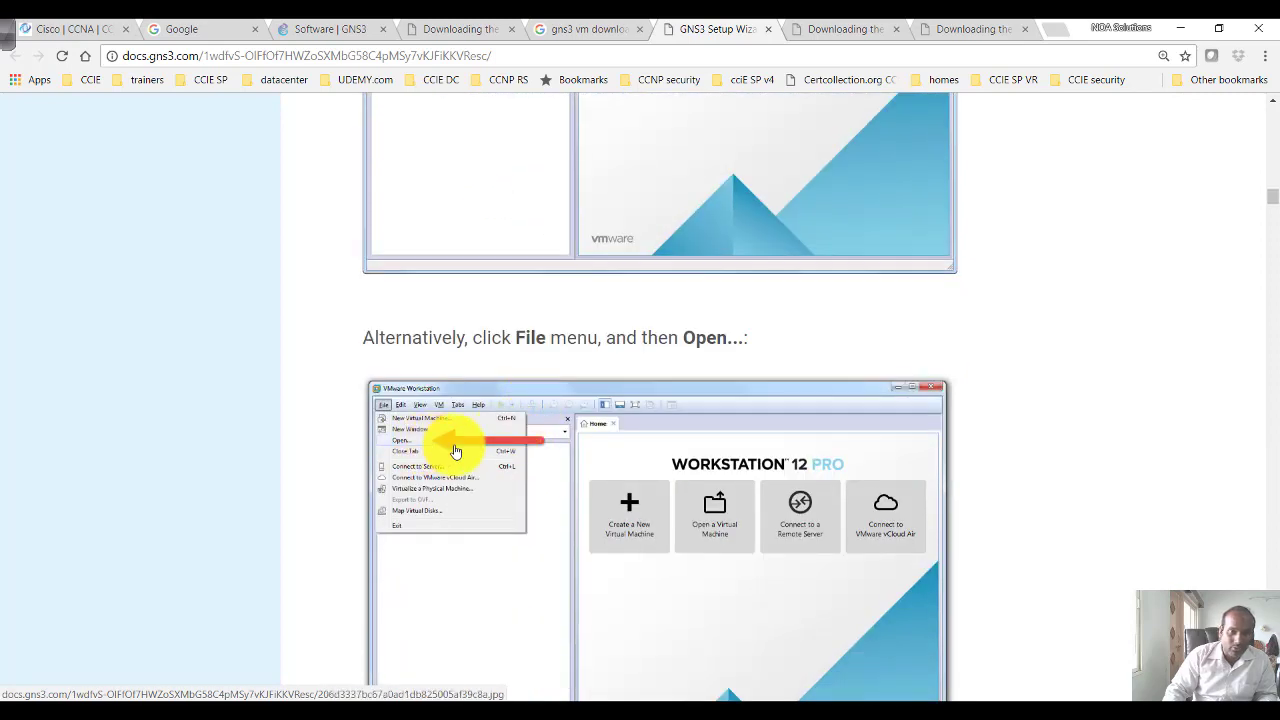
scroll(430, 446, "down", 5)
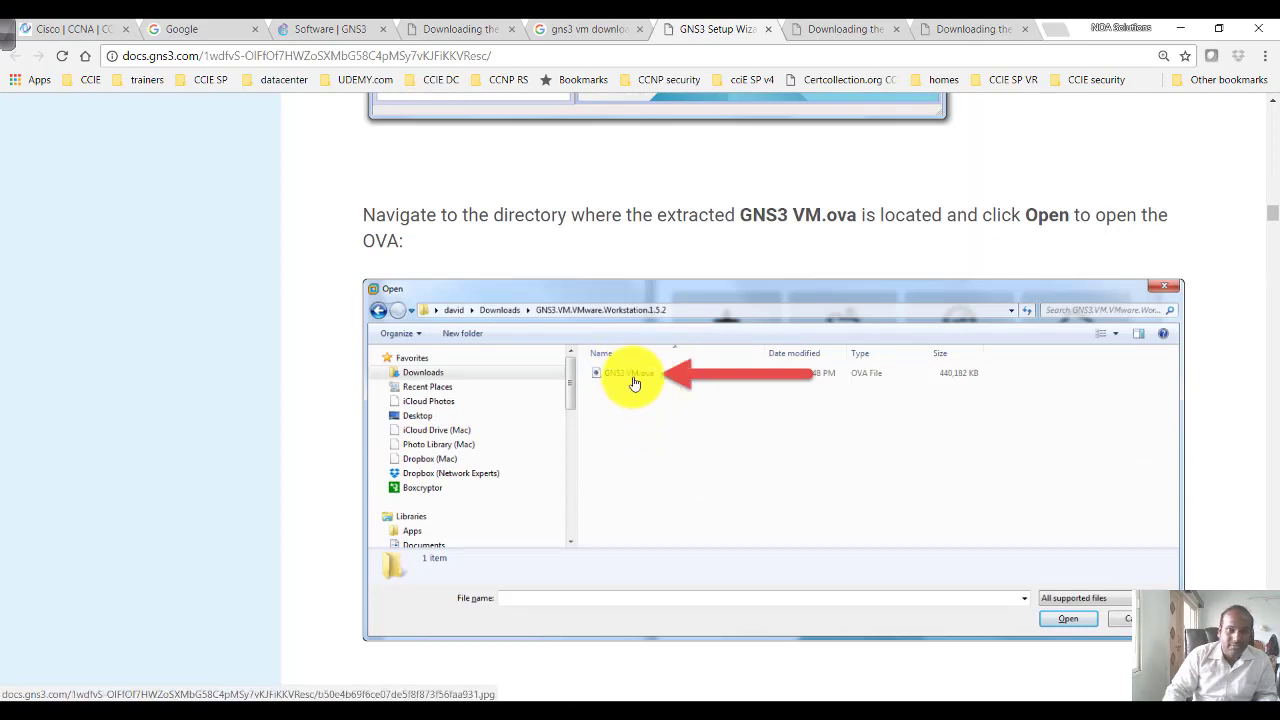
scroll(632, 388, "down", 6)
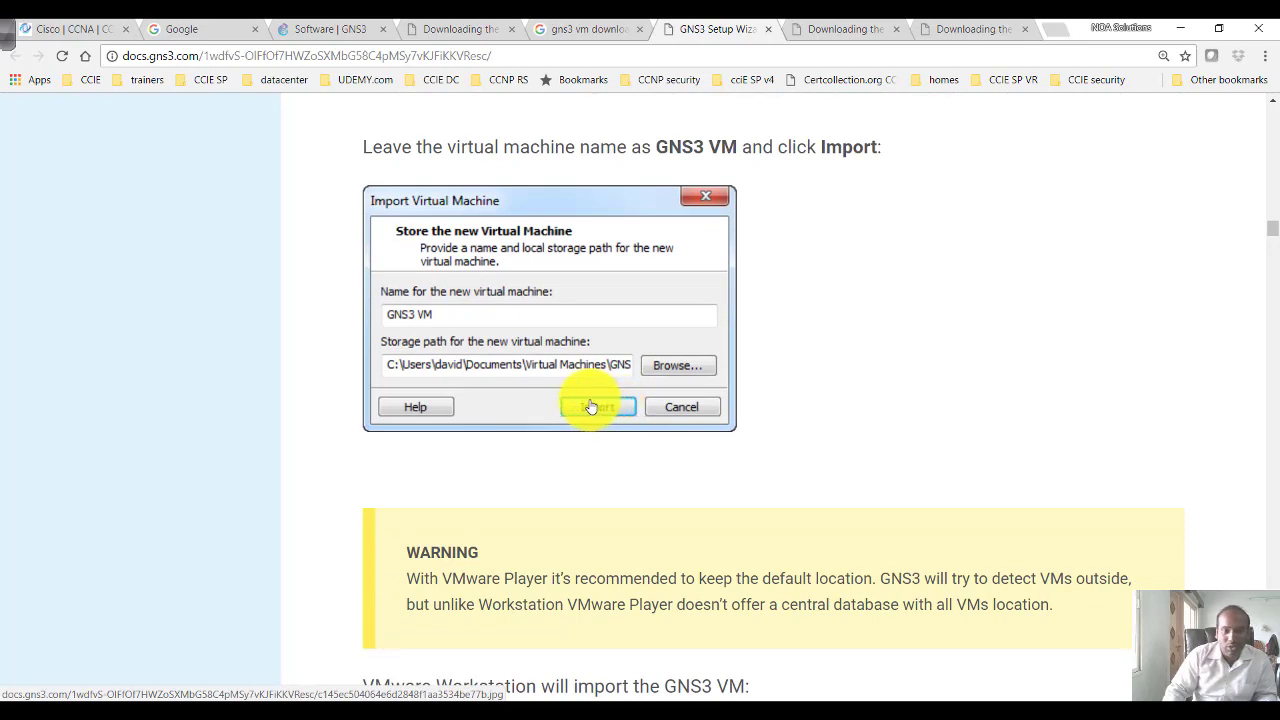
scroll(591, 406, "down", 3)
scroll(591, 406, "down", 4)
scroll(586, 400, "up", 3)
scroll(517, 351, "down", 2)
scroll(541, 445, "down", 2)
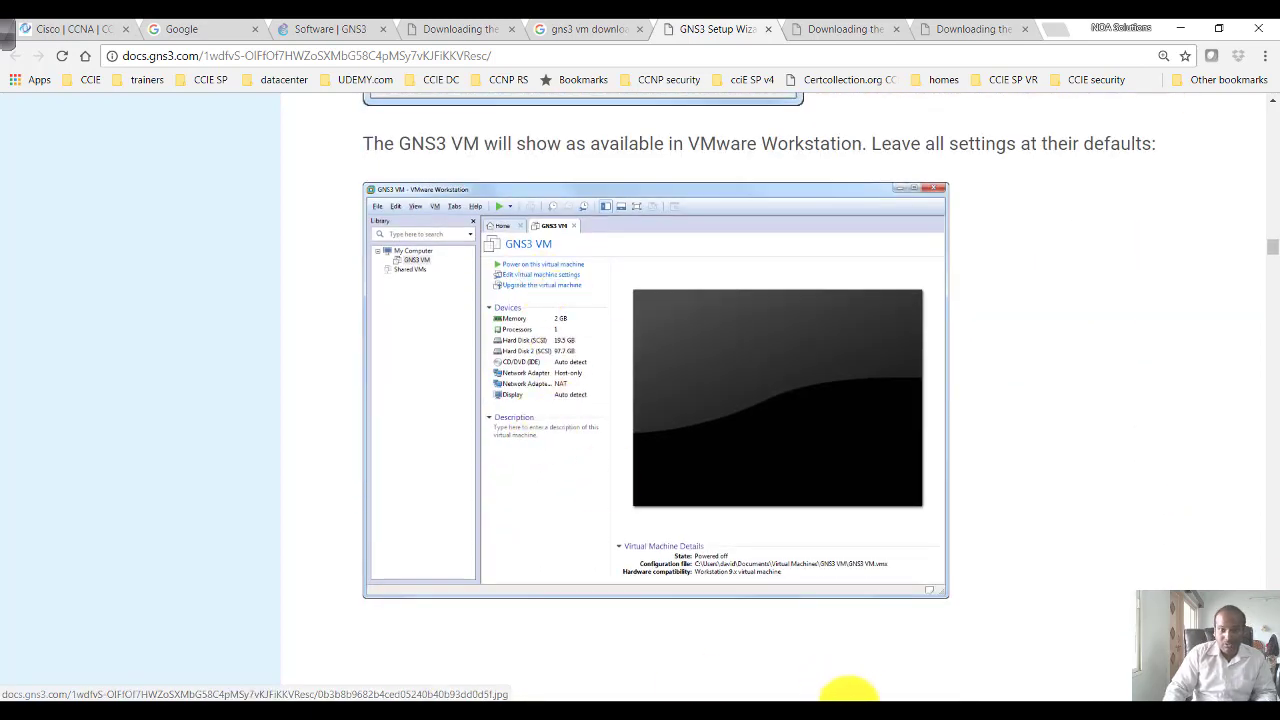
Bring up VMware Workstation and power on the GNS3 VM.
mouse_move(886, 689)
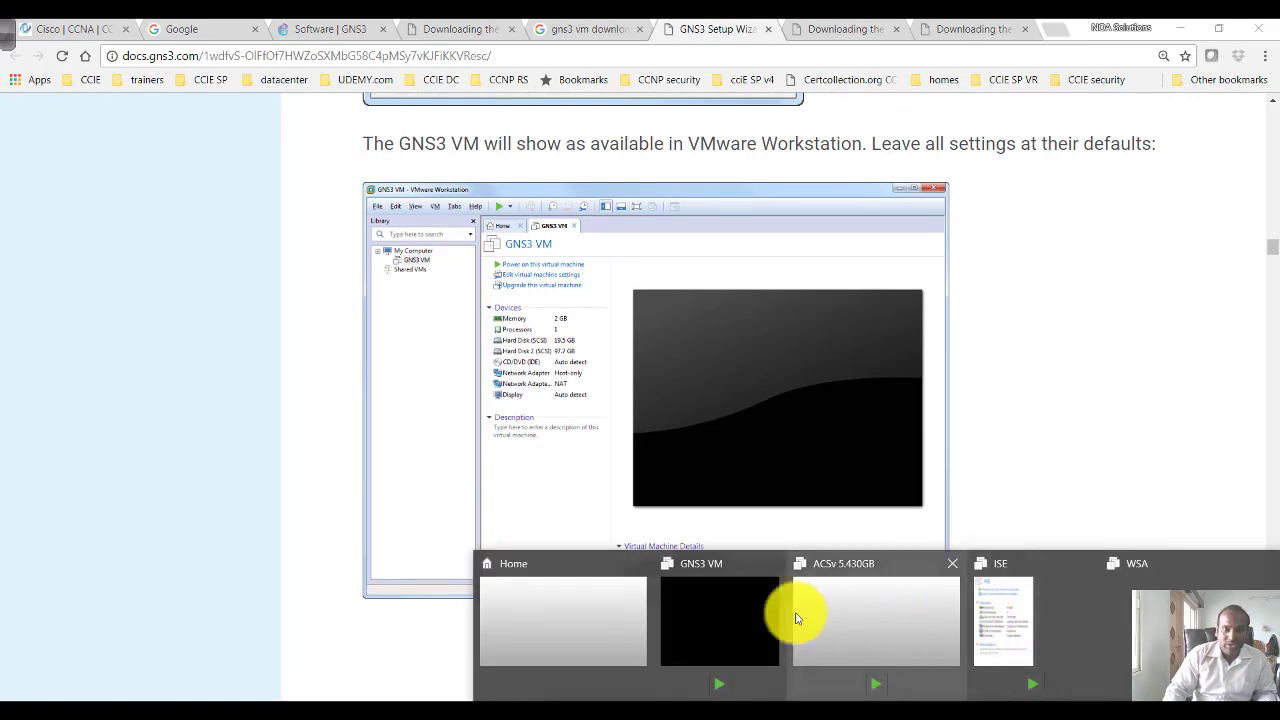
left_click(722, 615)
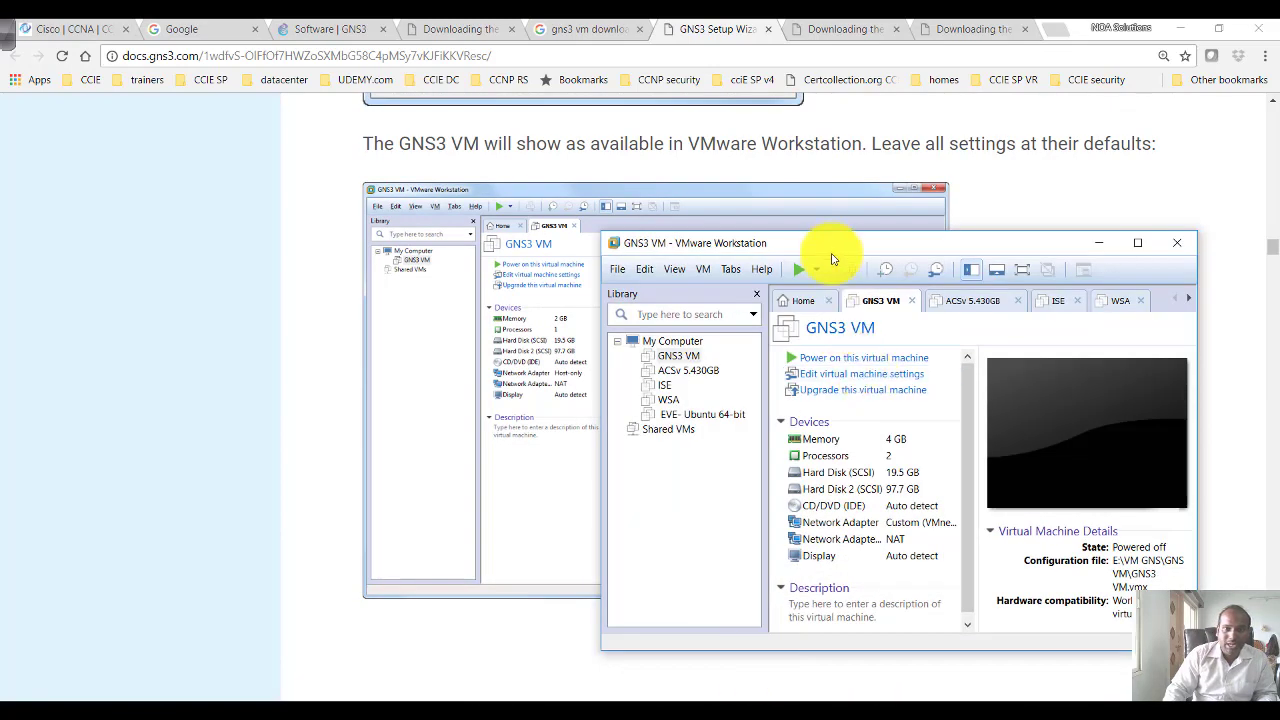
left_click(863, 360)
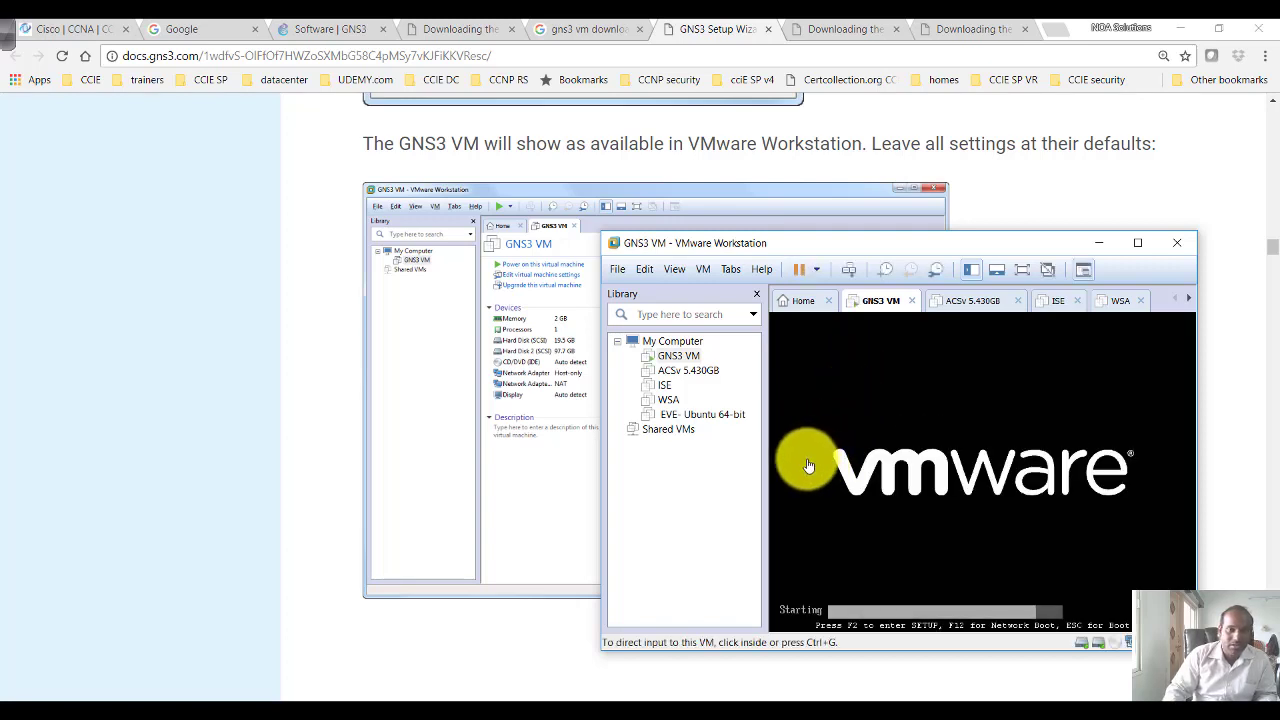
left_click_drag(791, 246, 743, 251)
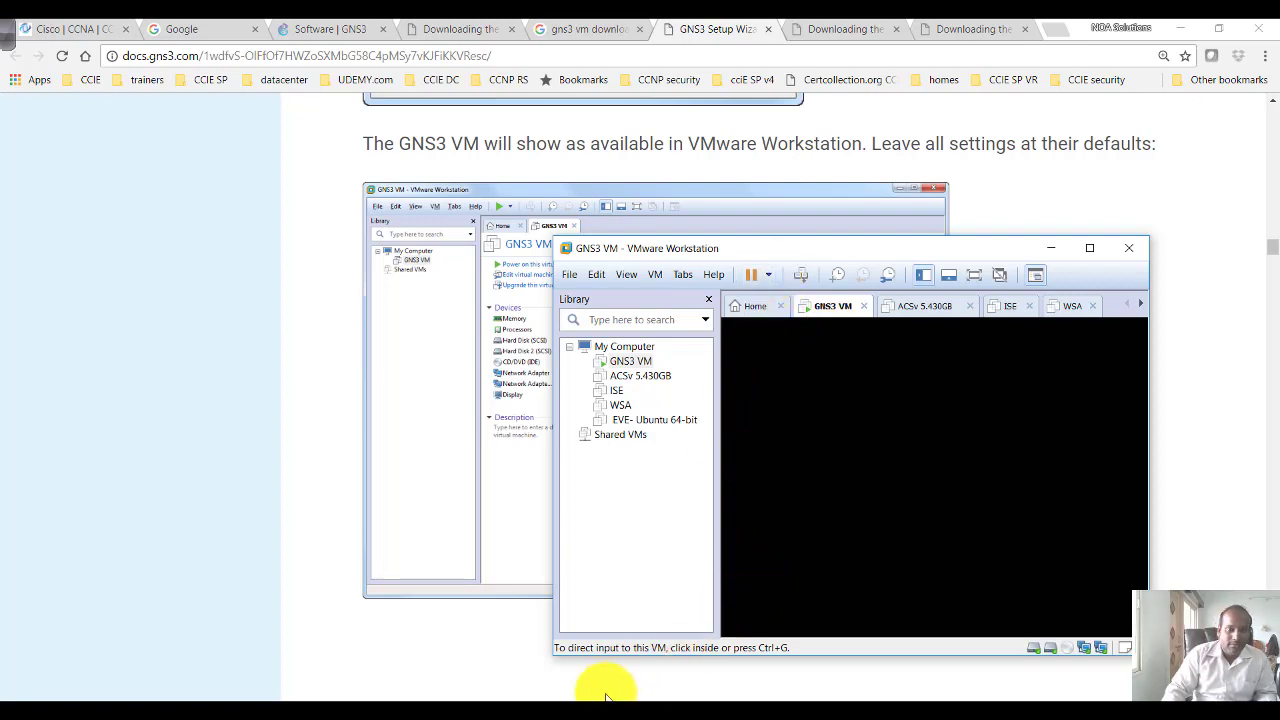
Scroll further through the setup documentation, then bring the GNS3 project window forward.
left_click(428, 700)
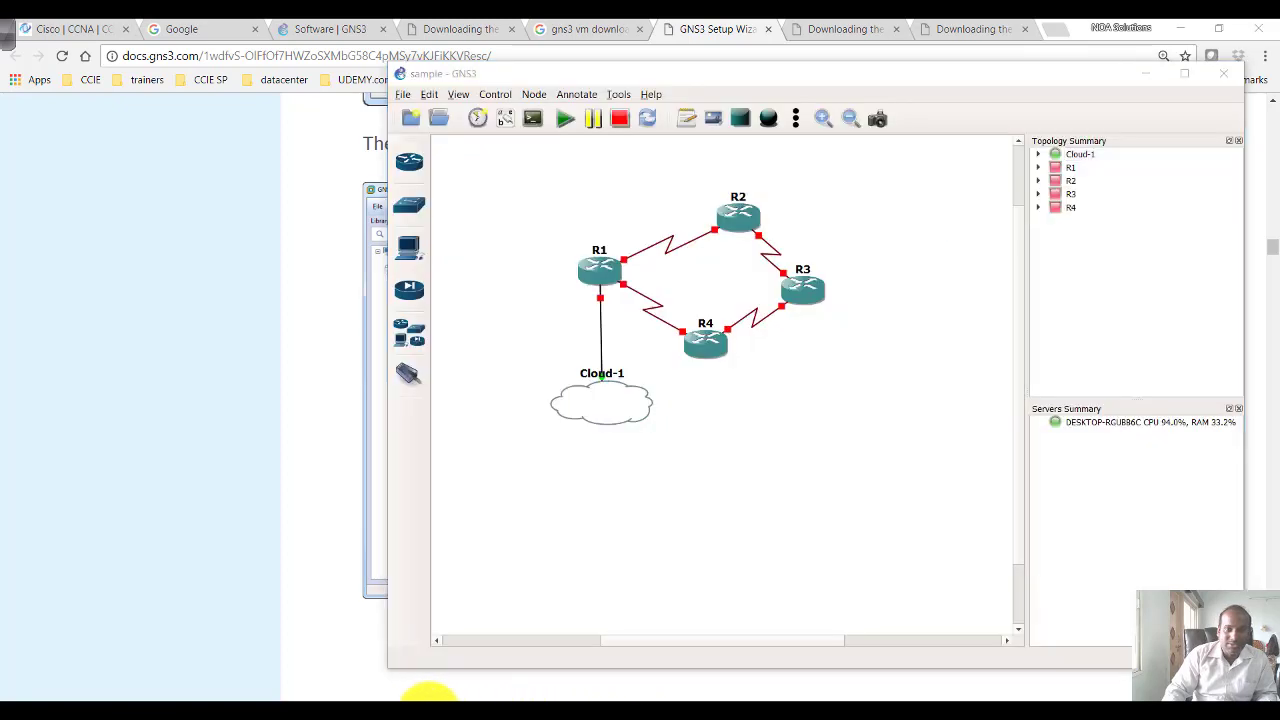
left_click(428, 700)
scroll(514, 494, "down", 3)
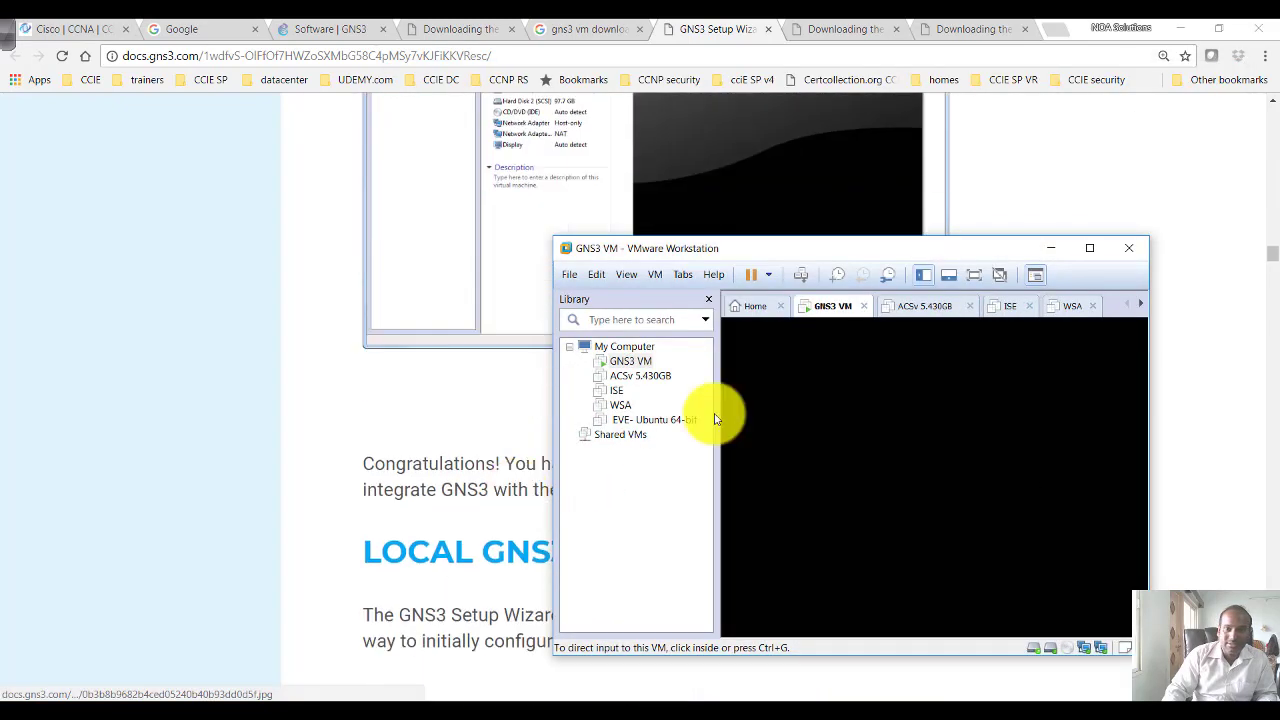
left_click(1050, 247)
scroll(640, 512, "down", 2)
scroll(603, 503, "down", 2)
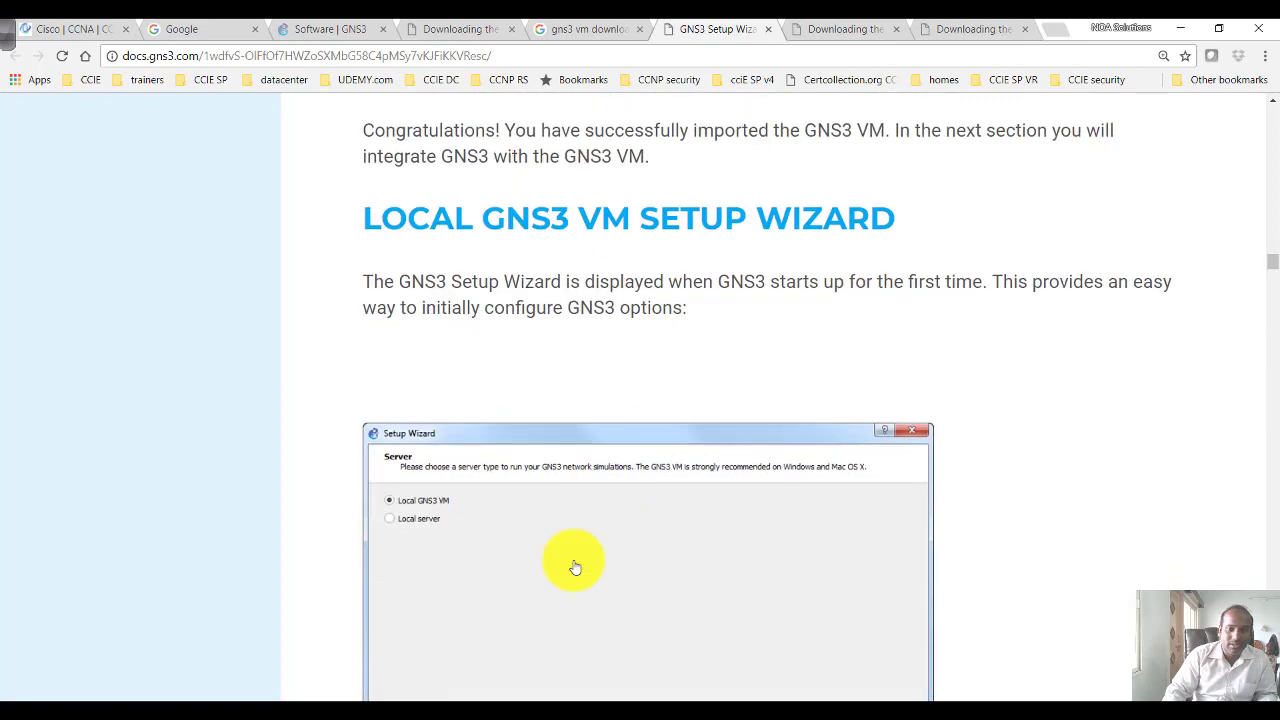
left_click(430, 700)
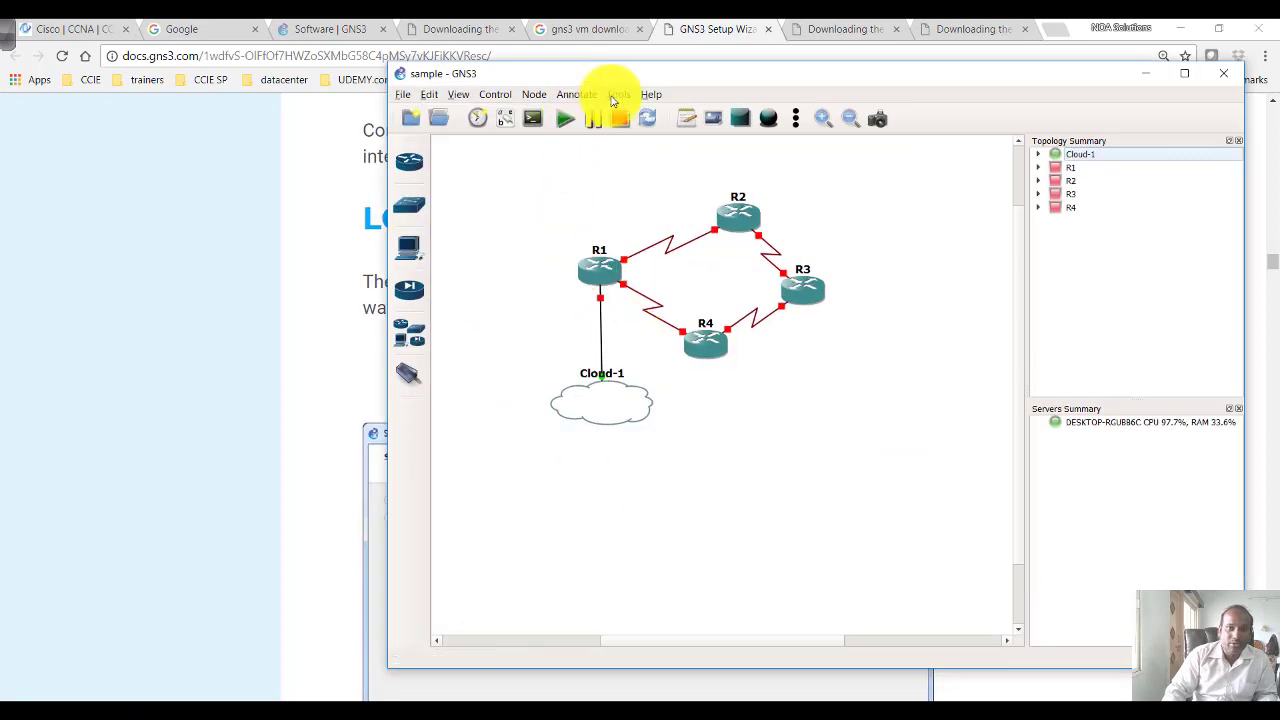
Launch the Setup Wizard and keep host binding 127.0.0.1 on port 3080 for the local server.
left_click(650, 95)
left_click(687, 149)
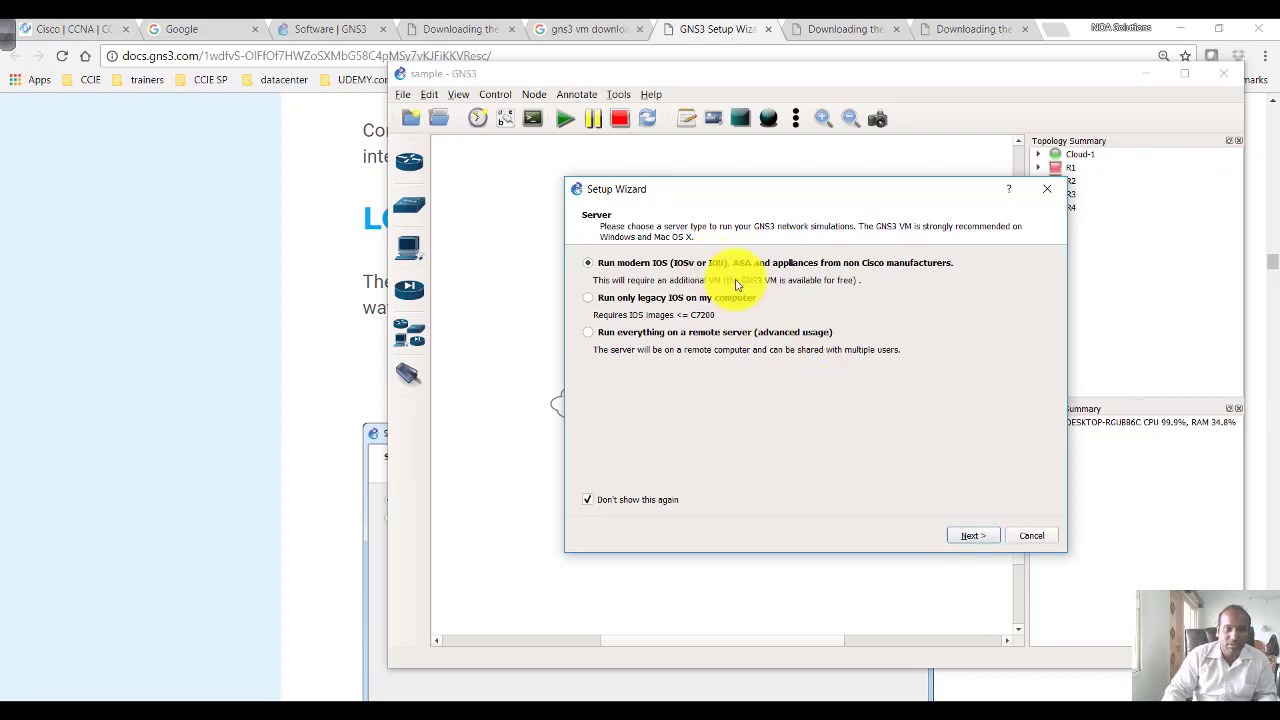
left_click(971, 535)
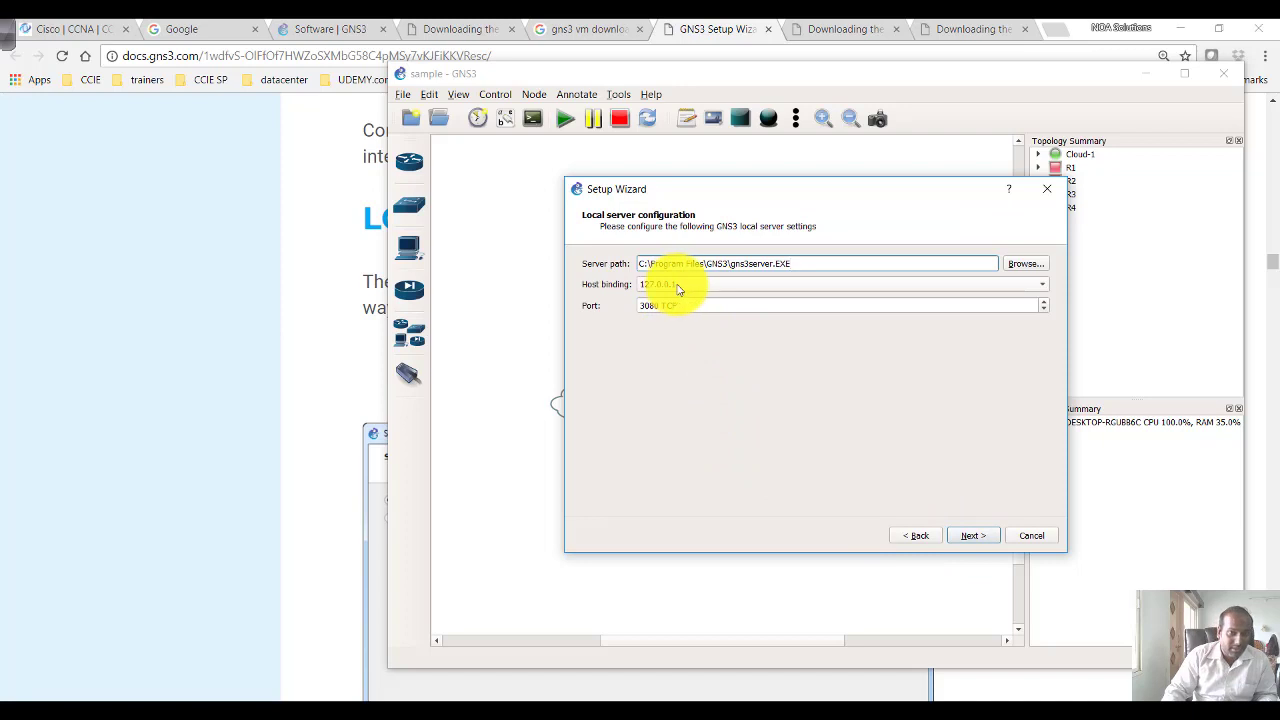
left_click_drag(694, 190, 618, 189)
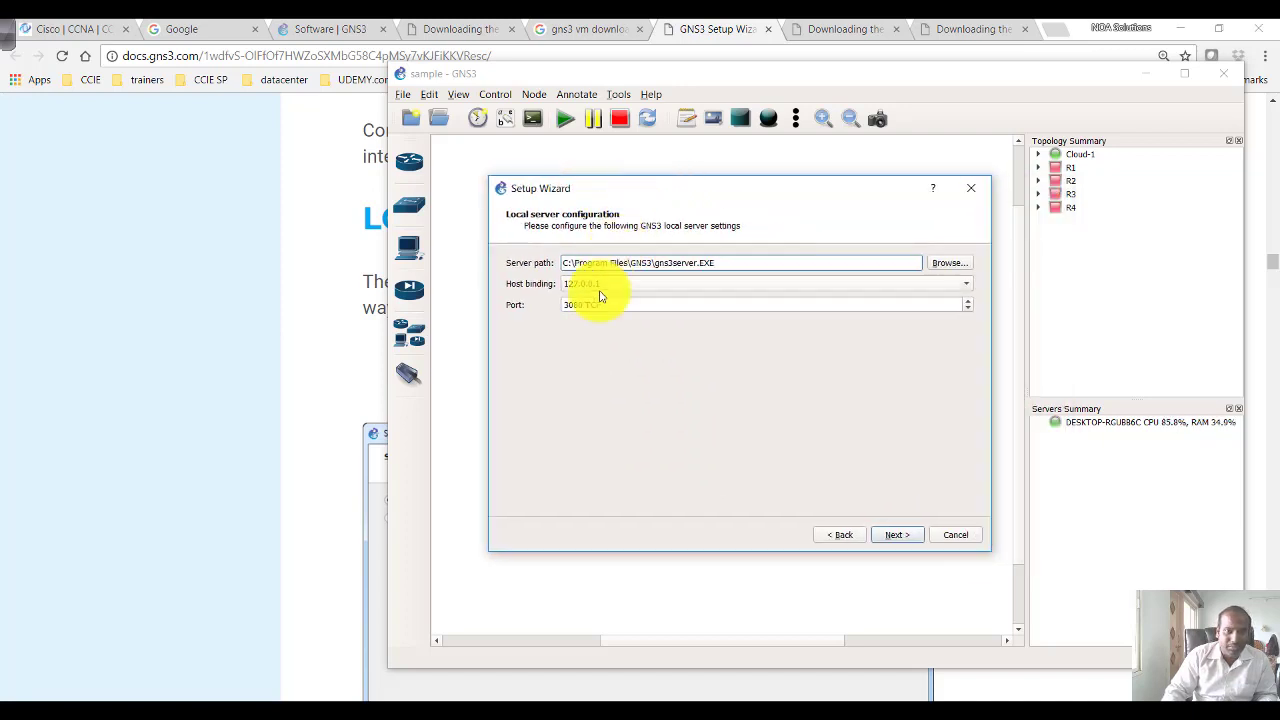
left_click(621, 288)
left_click(621, 285)
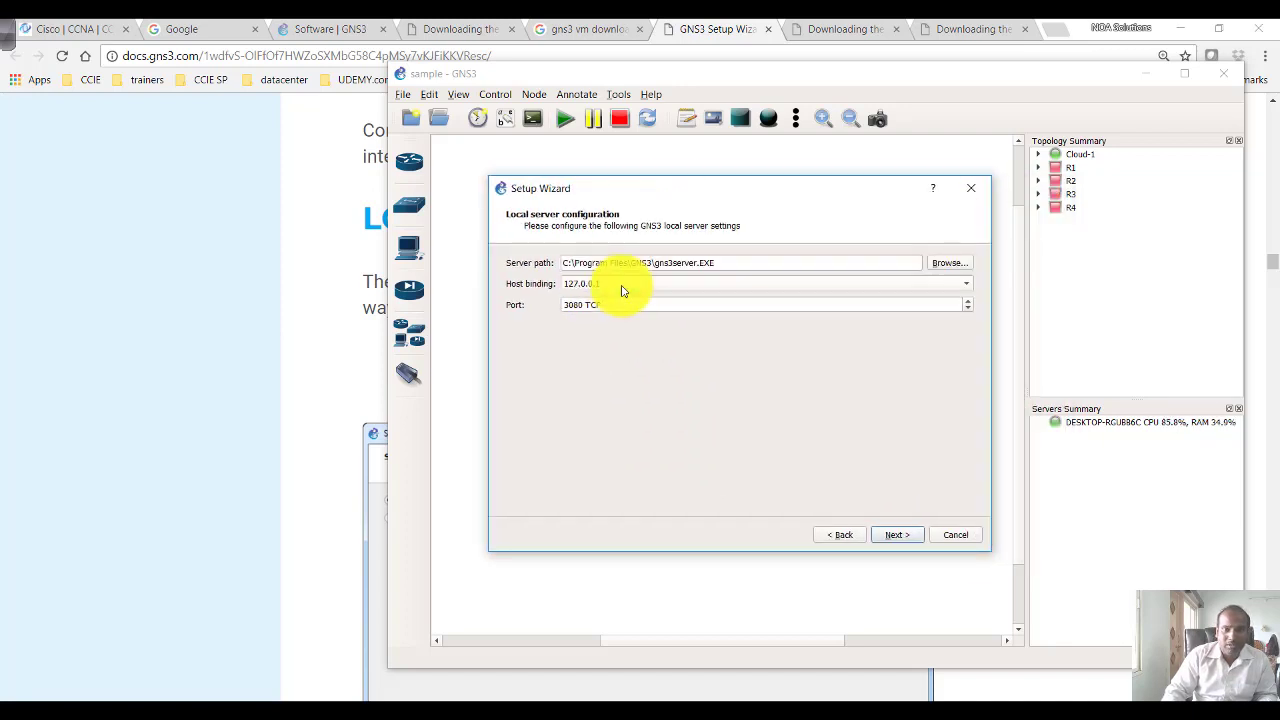
left_click(895, 534)
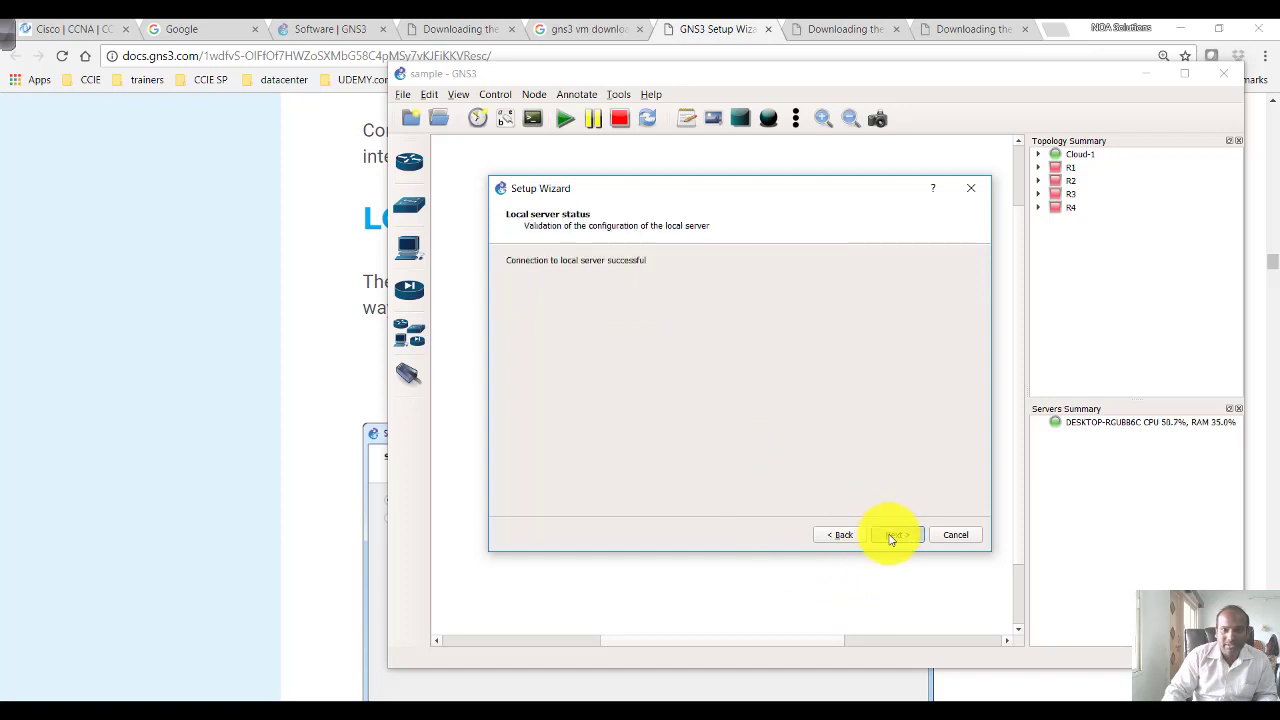
Move between the local server status and GNS3 VM pages, ending on the server configuration.
left_click(891, 535)
left_click(838, 537)
left_click(908, 534)
left_click(898, 537)
left_click(845, 535)
left_click(838, 534)
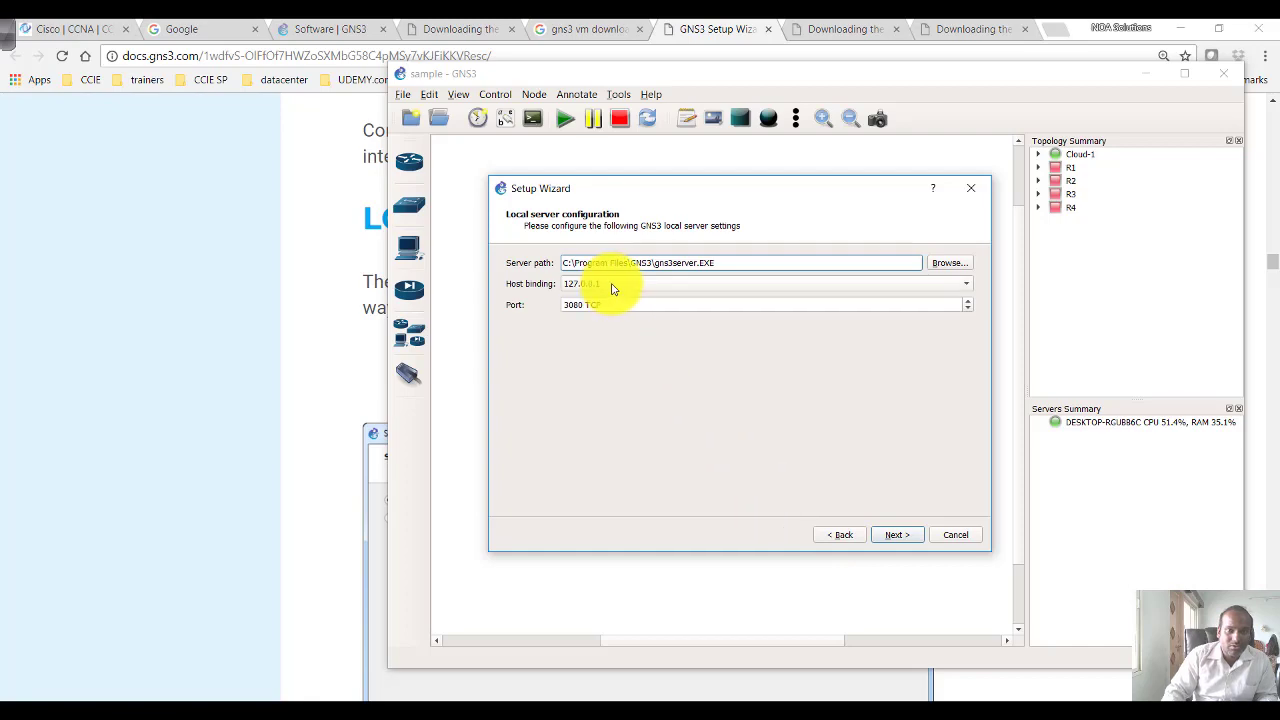
Check the wizard documentation, then confirm the local server settings and reach the GNS3 VM page.
left_click(326, 371)
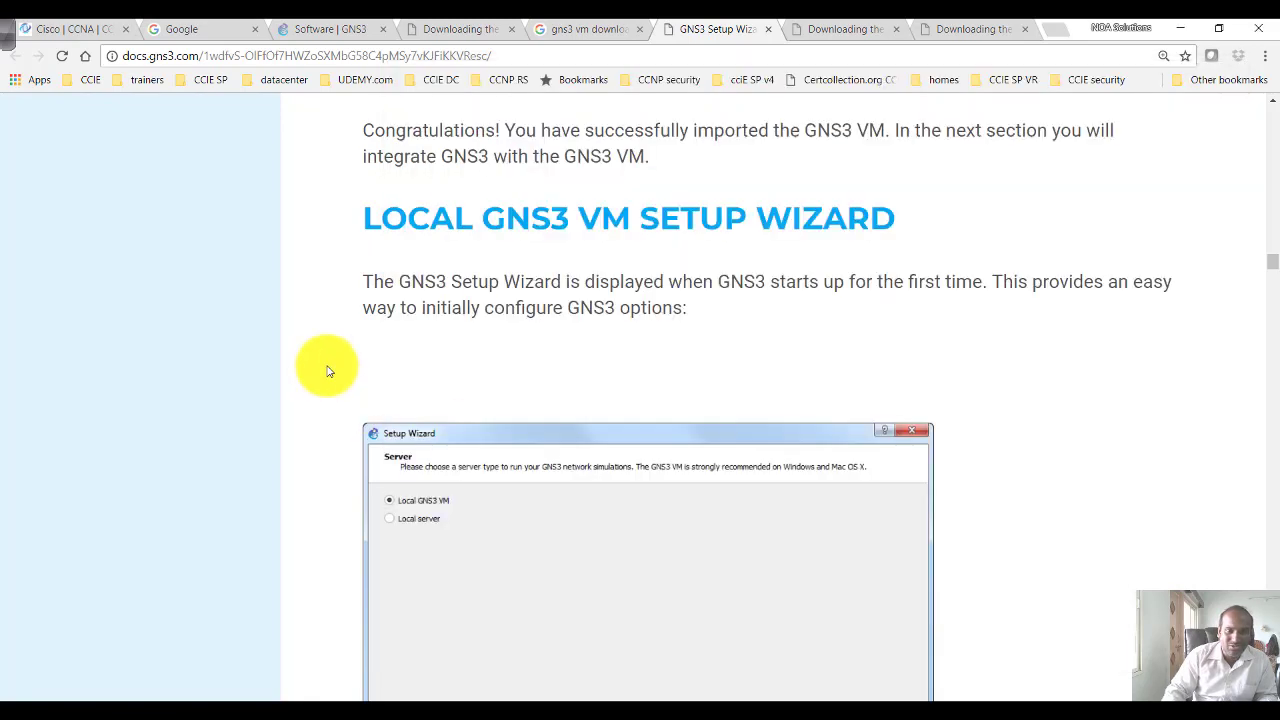
scroll(333, 371, "down", 3)
scroll(333, 371, "down", 10)
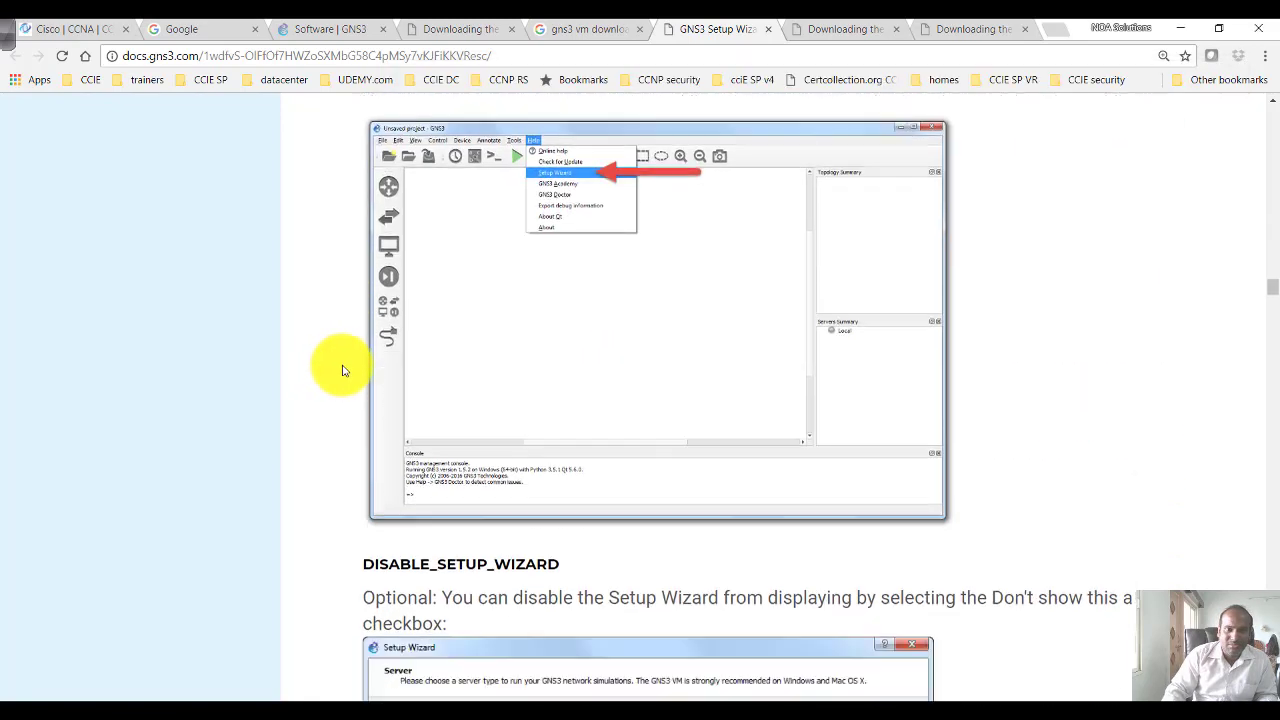
scroll(343, 373, "down", 15)
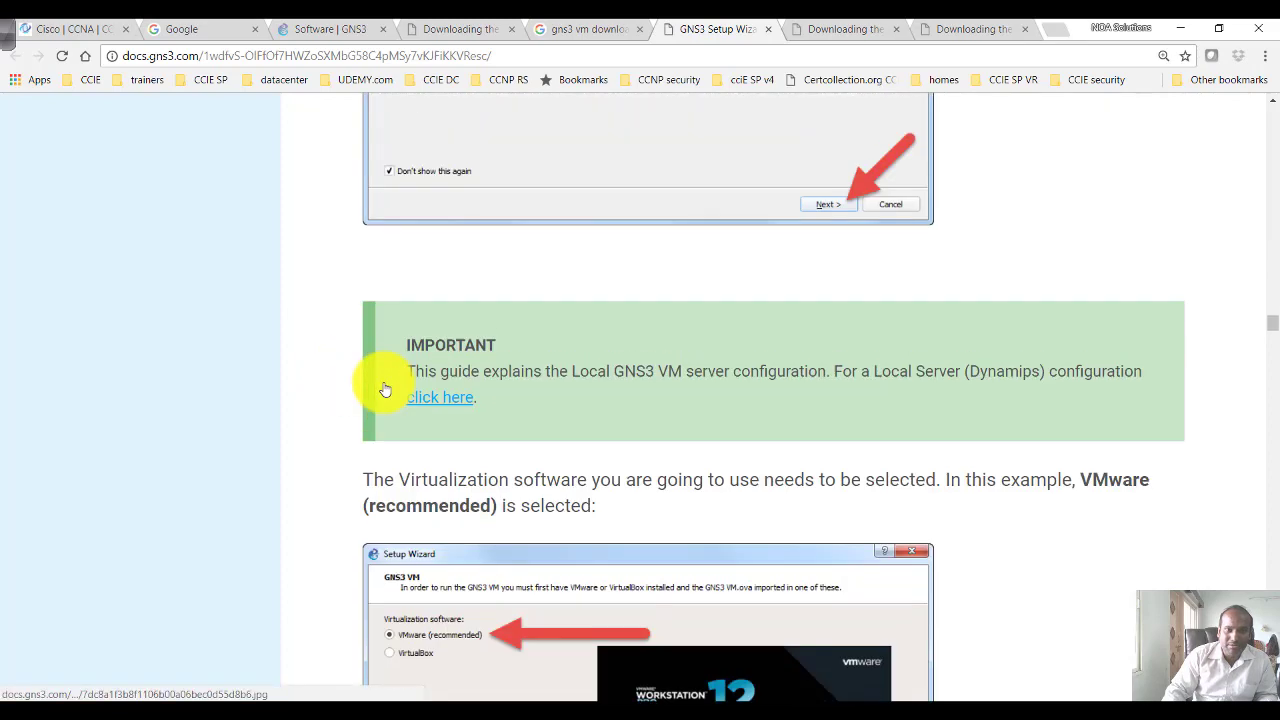
key("alt+Tab")
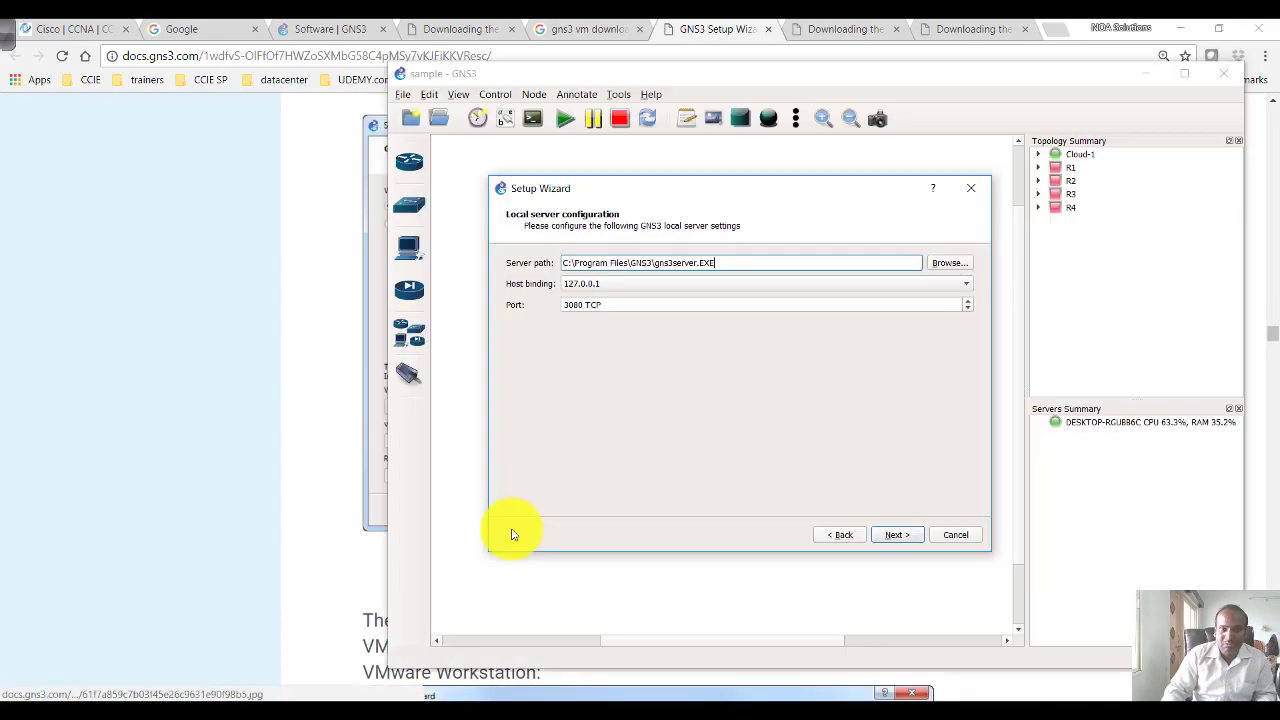
left_click(897, 534)
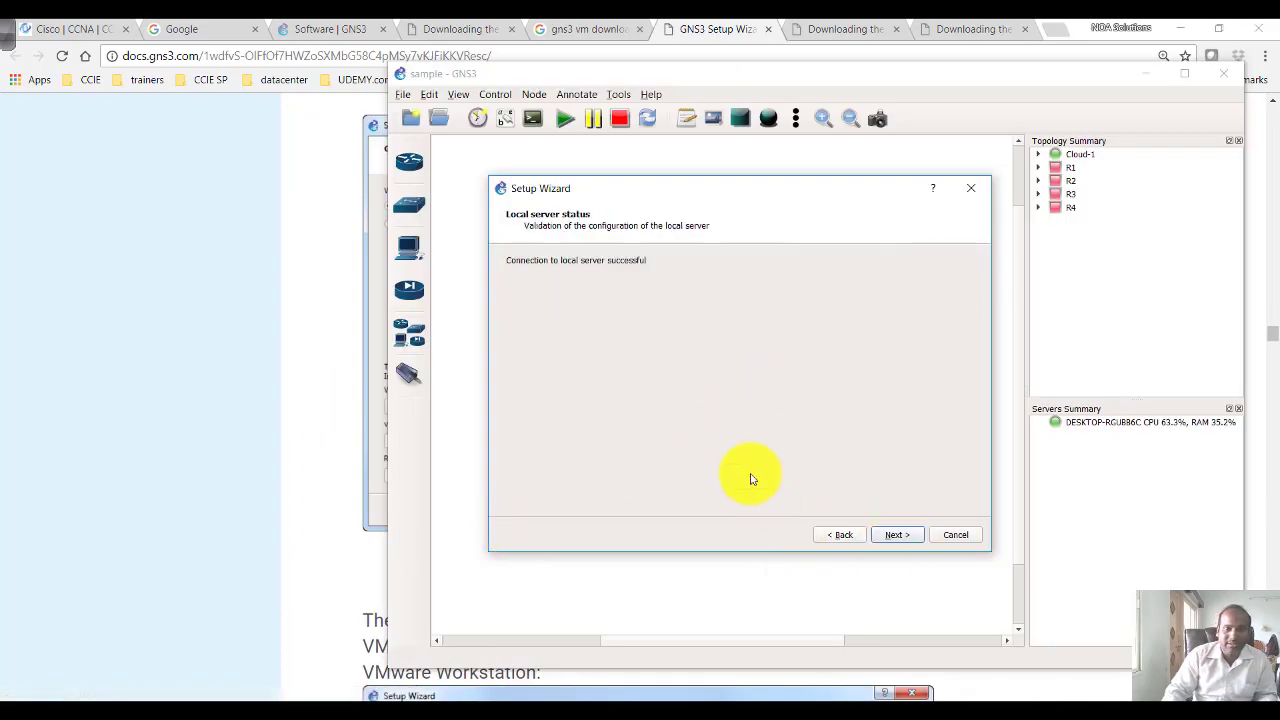
left_click(900, 534)
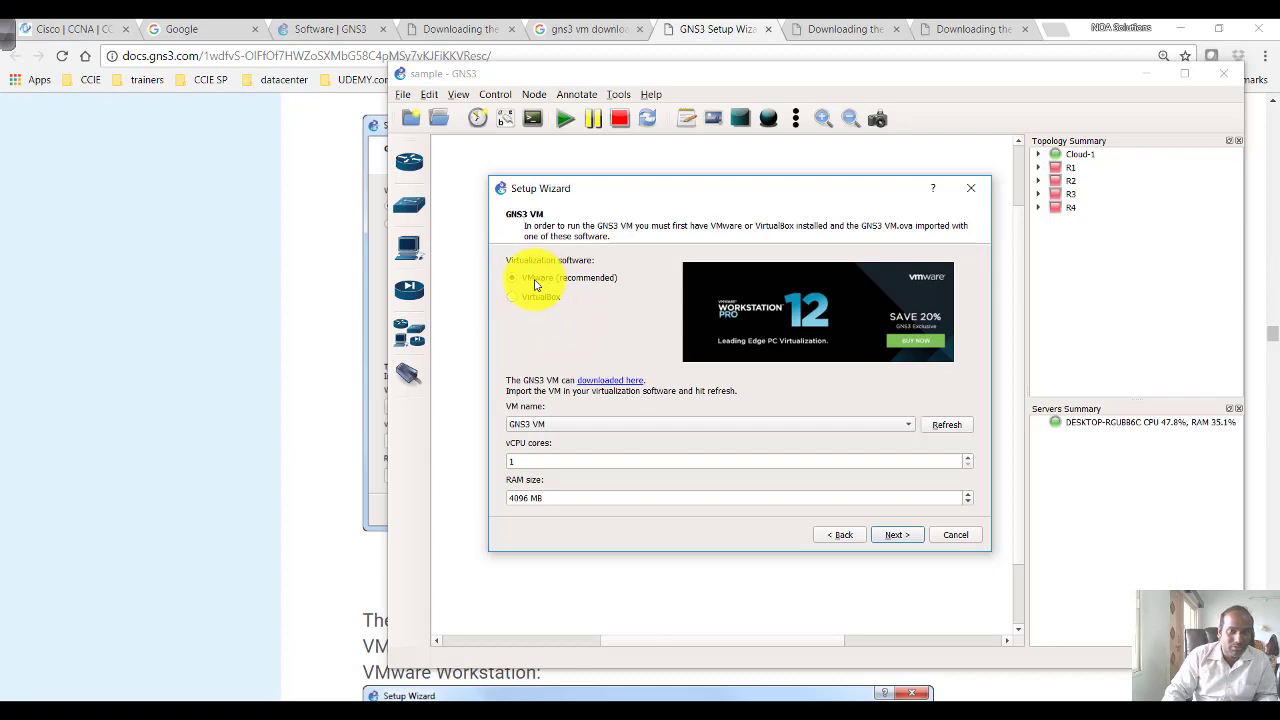
Select the GNS3 VM with 1 vCPU and 4096 MB RAM, and finish the wizard.
left_click(560, 424)
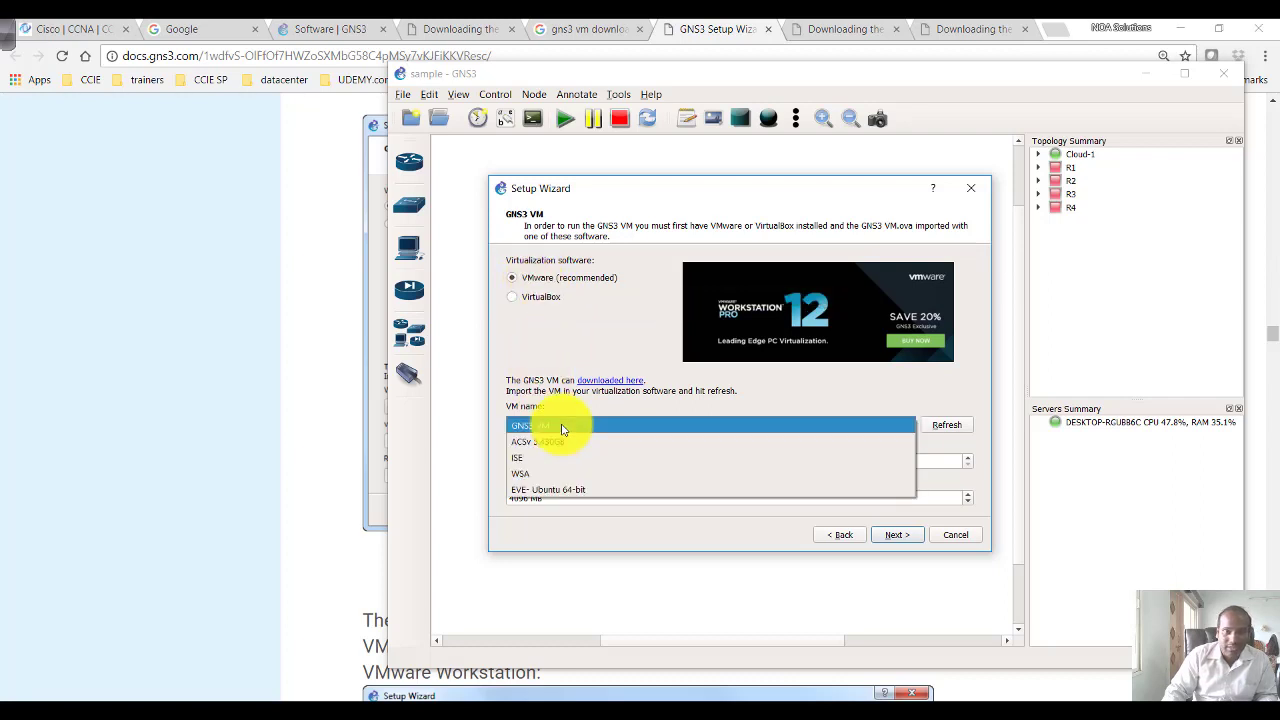
left_click(562, 429)
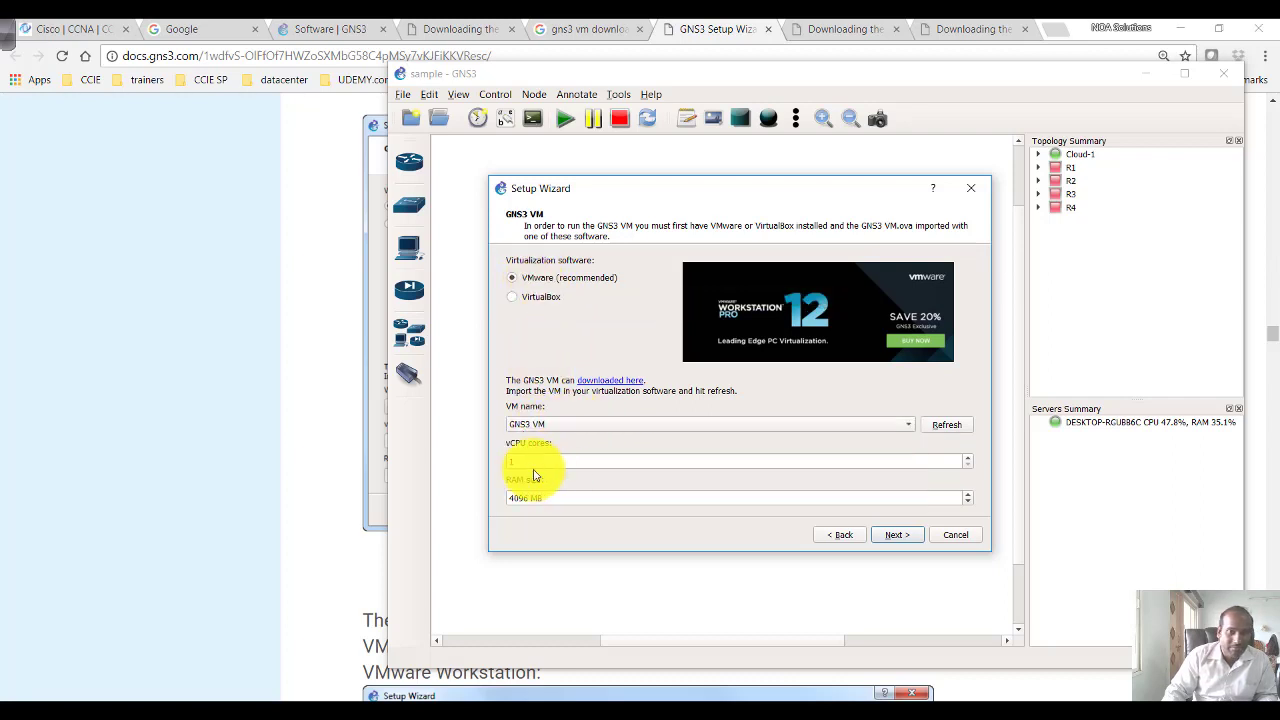
left_click(535, 461)
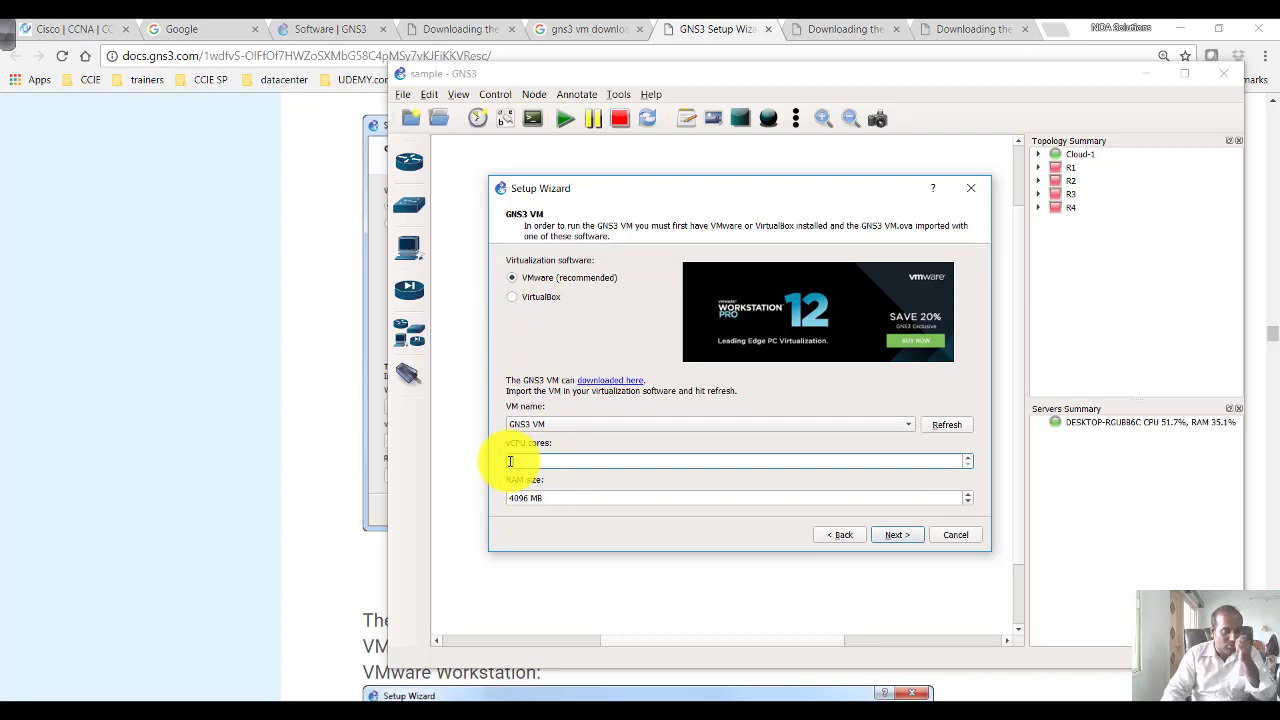
double_click(510, 461)
double_click(519, 497)
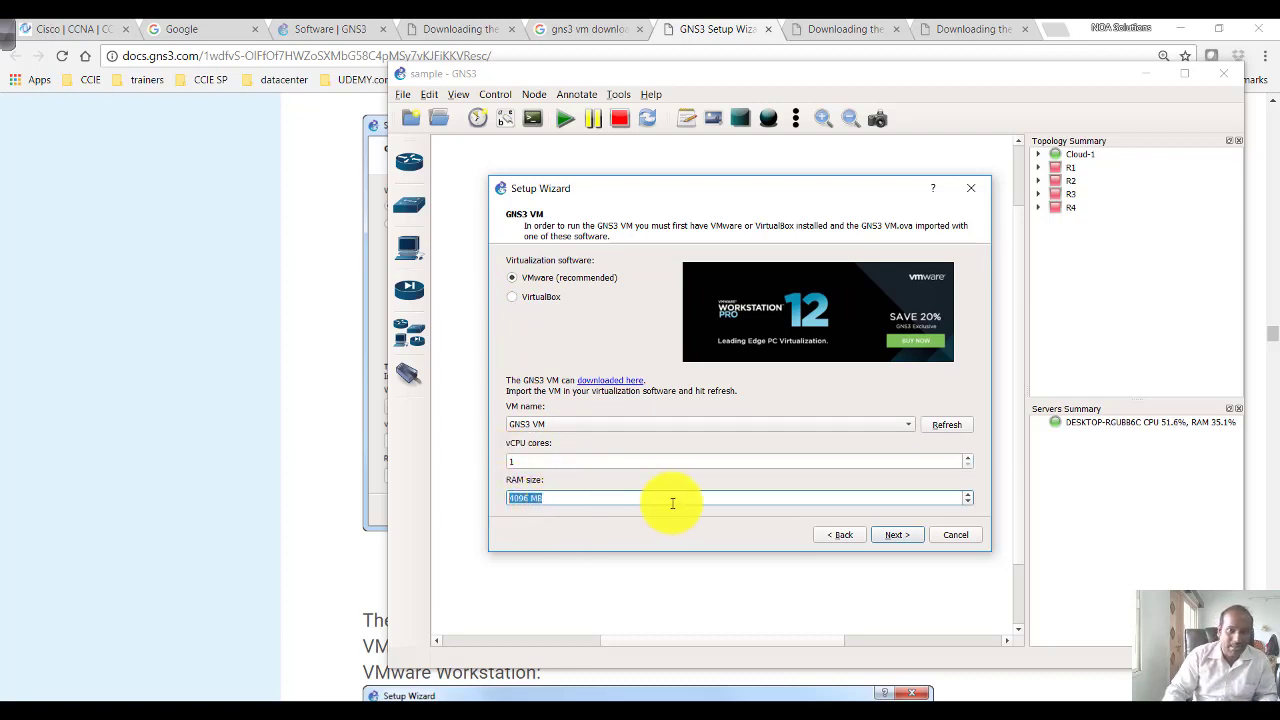
left_click(900, 535)
left_click(885, 538)
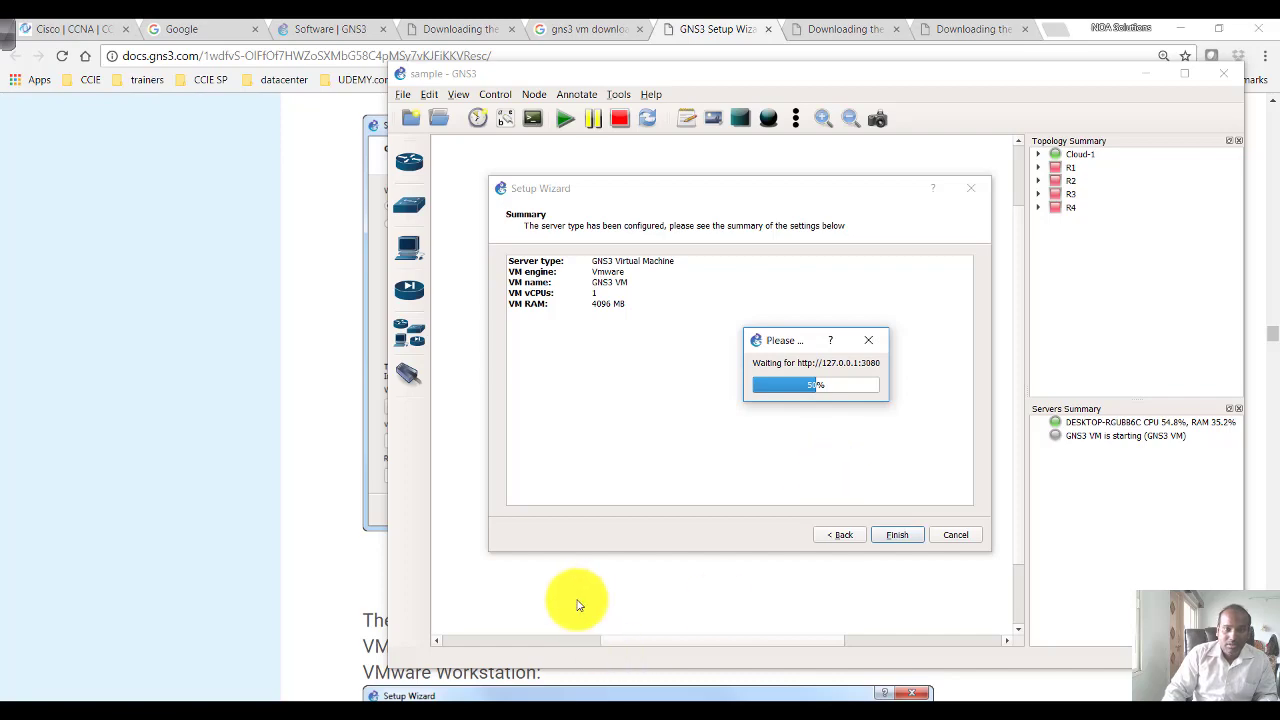
Scroll through the Setup Wizard screenshots to the IMPORTANT note on vCPU and RAM sizing.
left_click(345, 584)
scroll(366, 575, "down", 3)
scroll(366, 576, "down", 3)
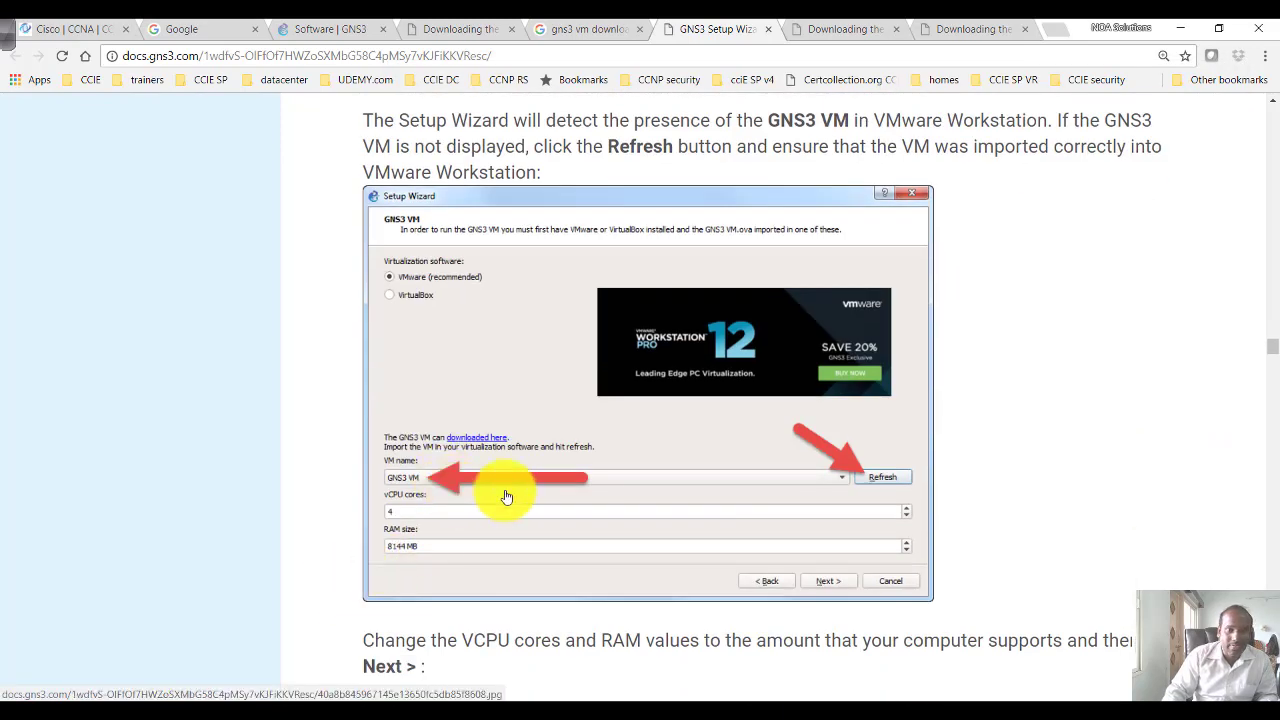
scroll(504, 495, "down", 5)
scroll(503, 492, "up", 3)
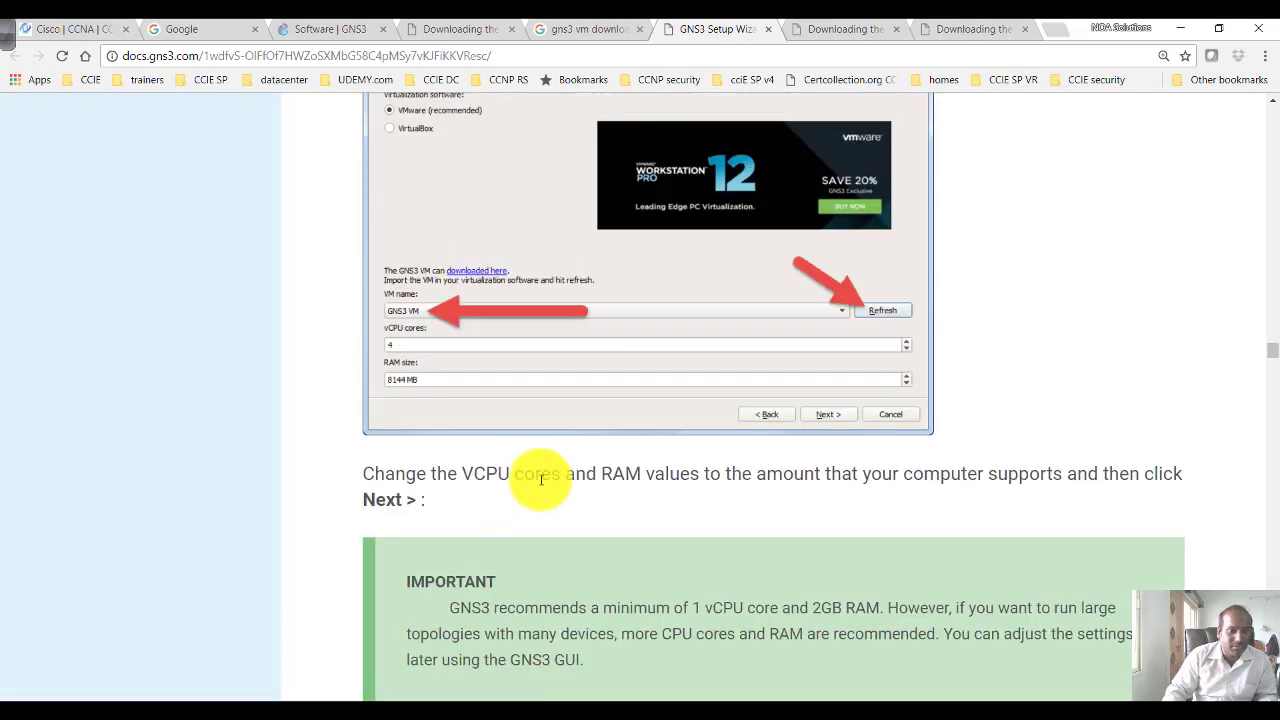
scroll(410, 435, "up", 1)
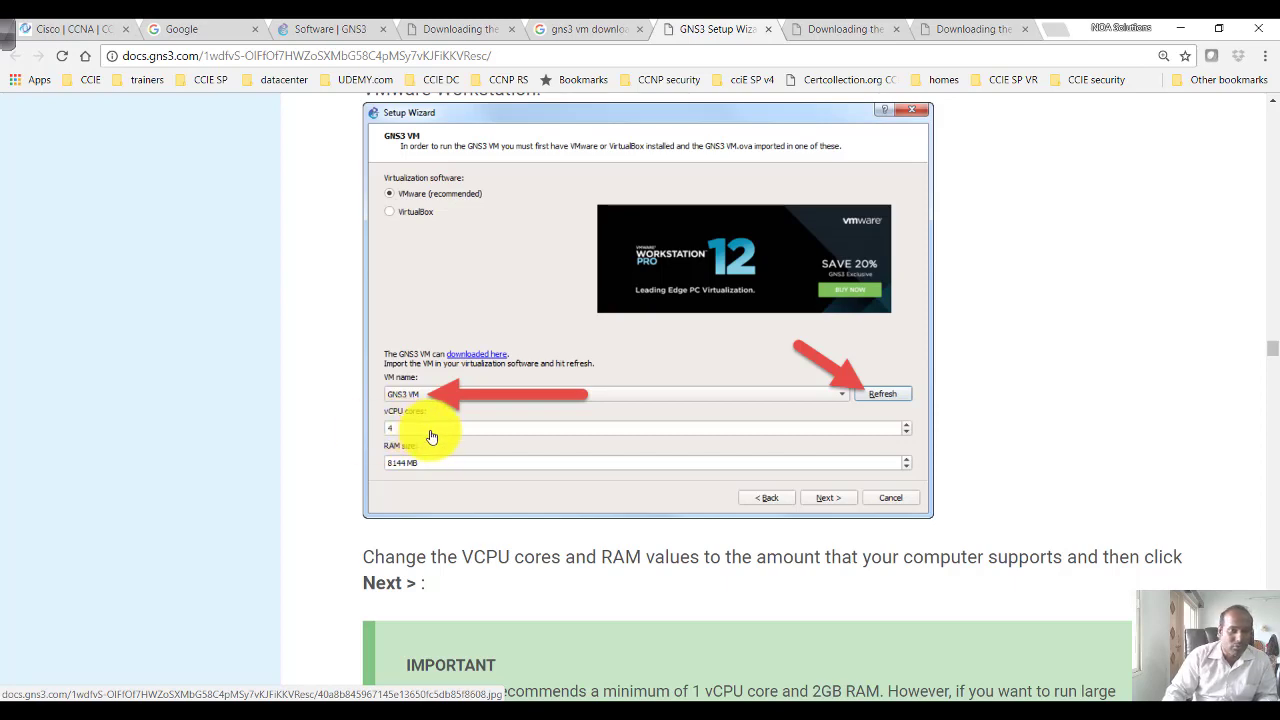
scroll(437, 440, "down", 3)
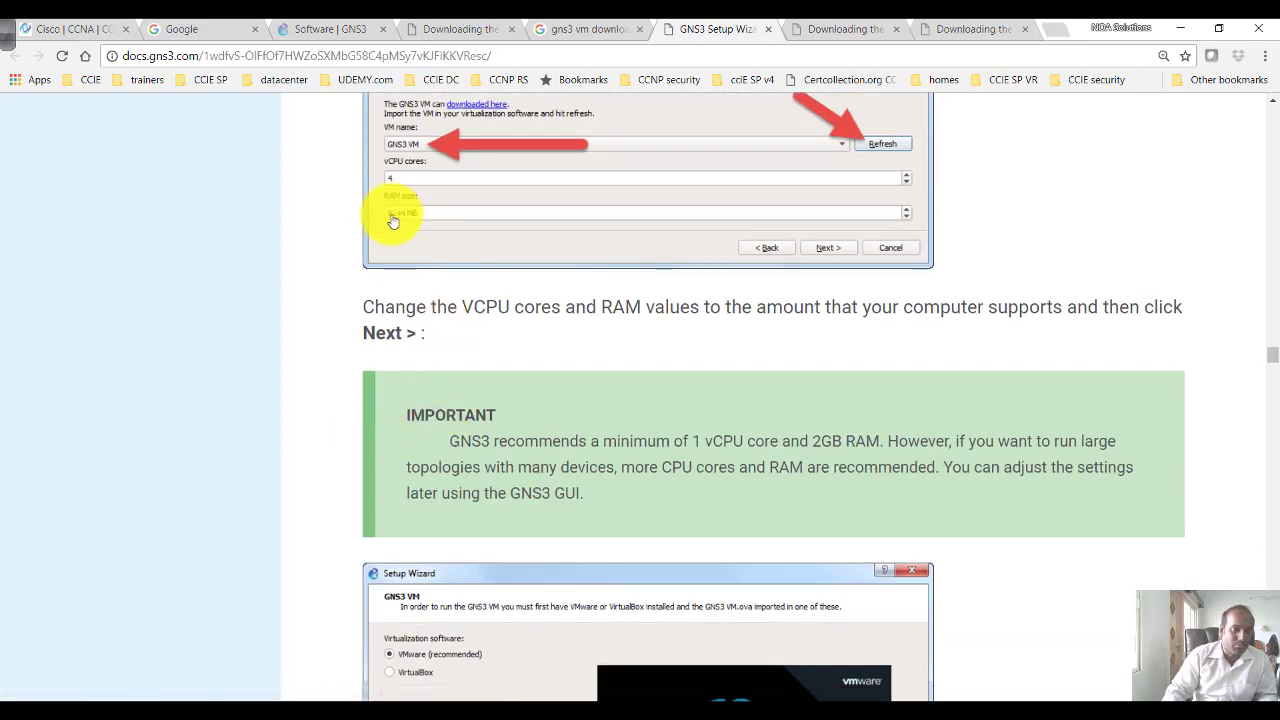
scroll(434, 255, "down", 5)
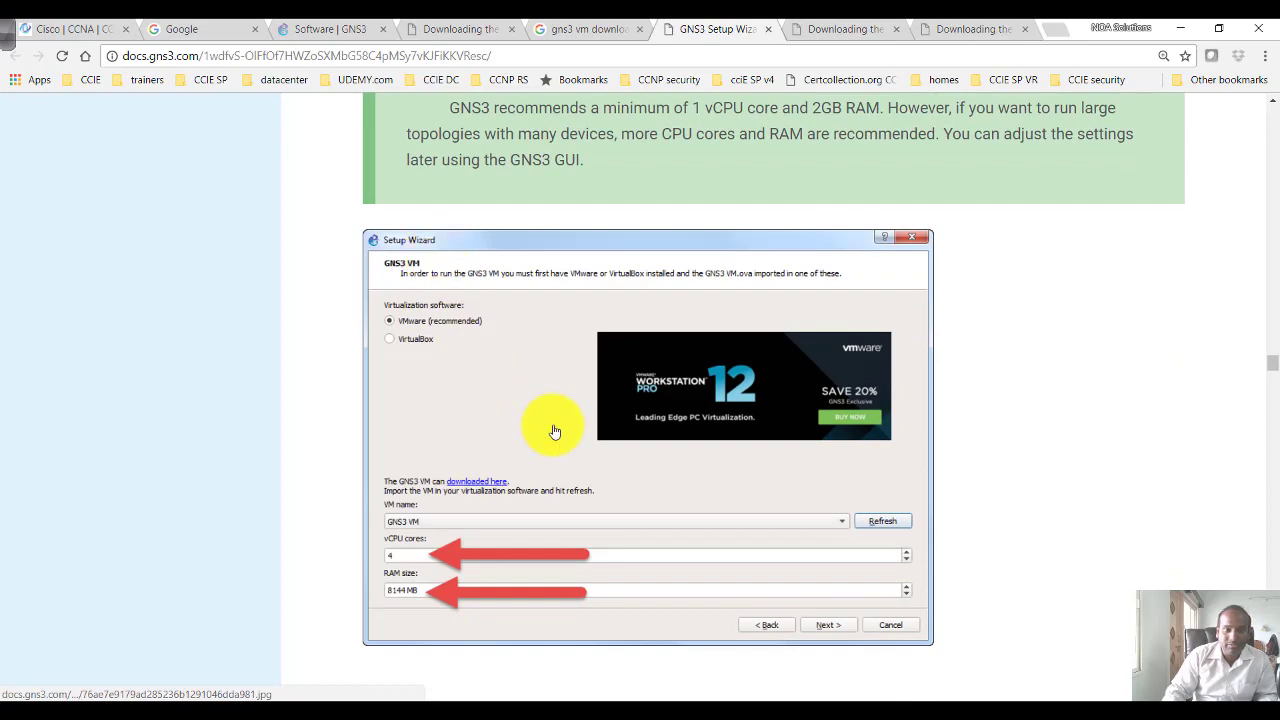
scroll(545, 430, "down", 4)
scroll(533, 435, "down", 8)
Finish the GNS3 Setup Wizard, cancel the new appliance template prompt, and select the GNS3 VM server.
key("alt+Tab")
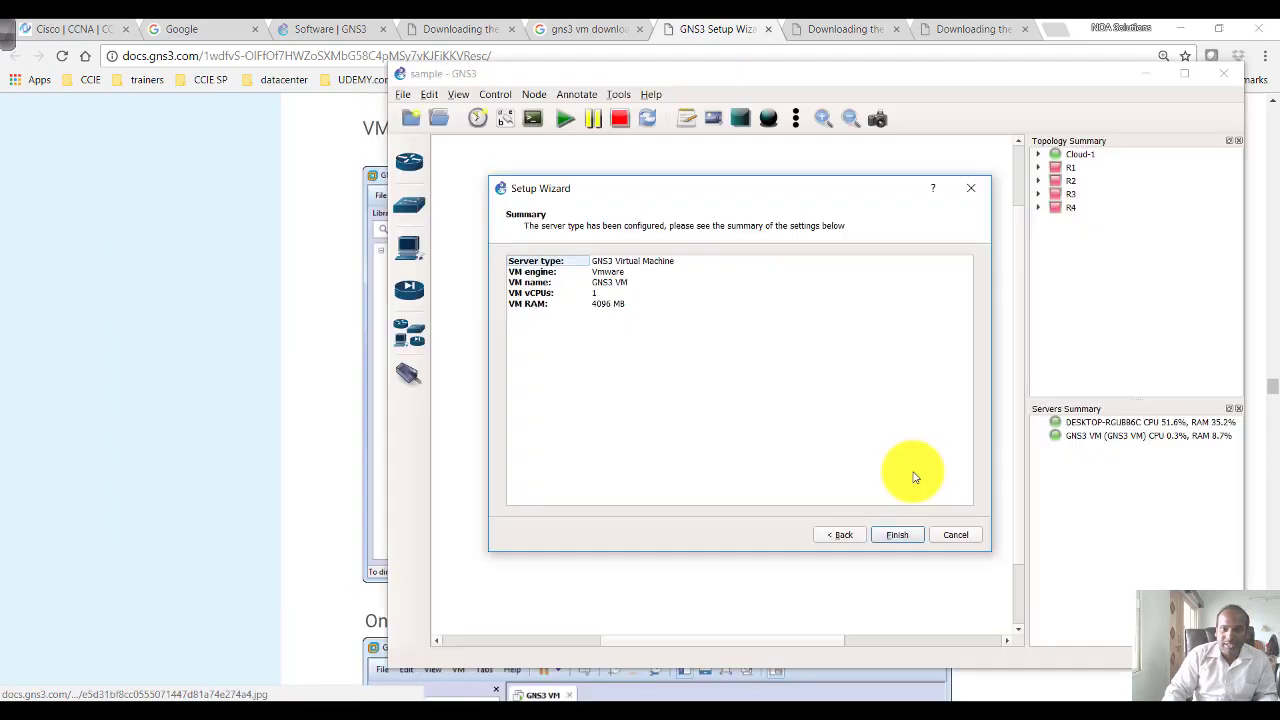
left_click(898, 535)
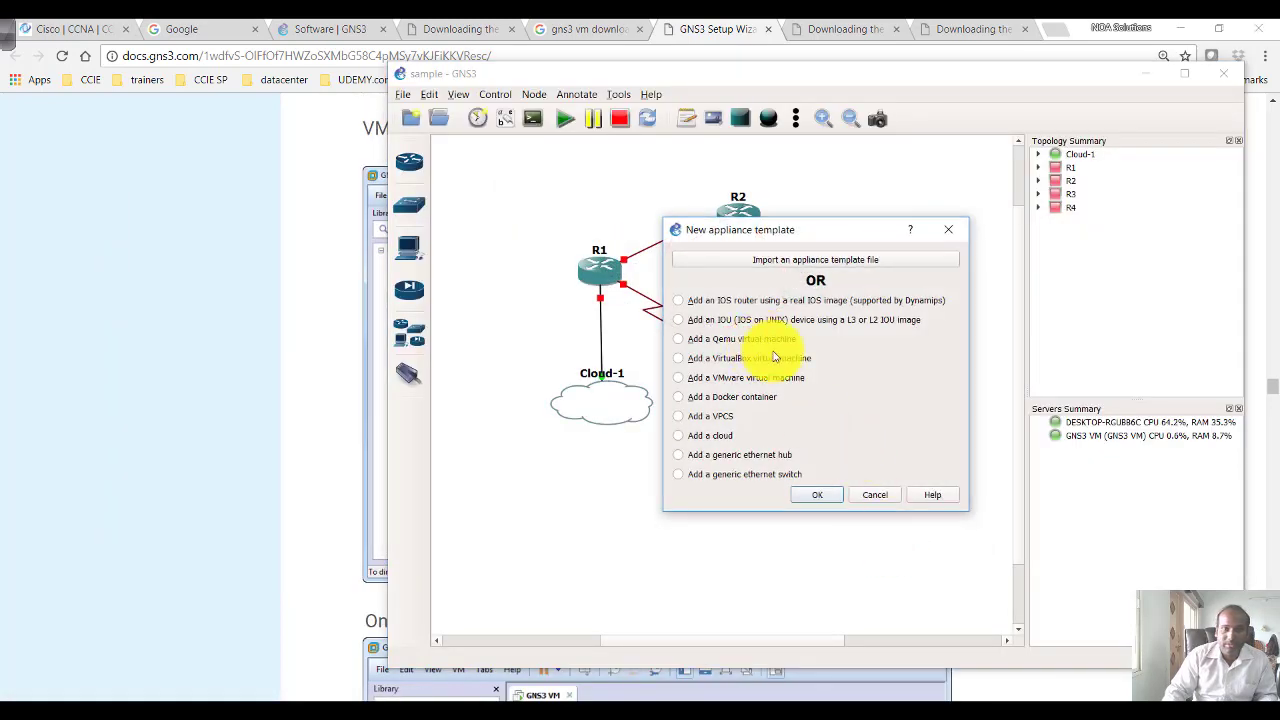
left_click_drag(783, 237, 706, 228)
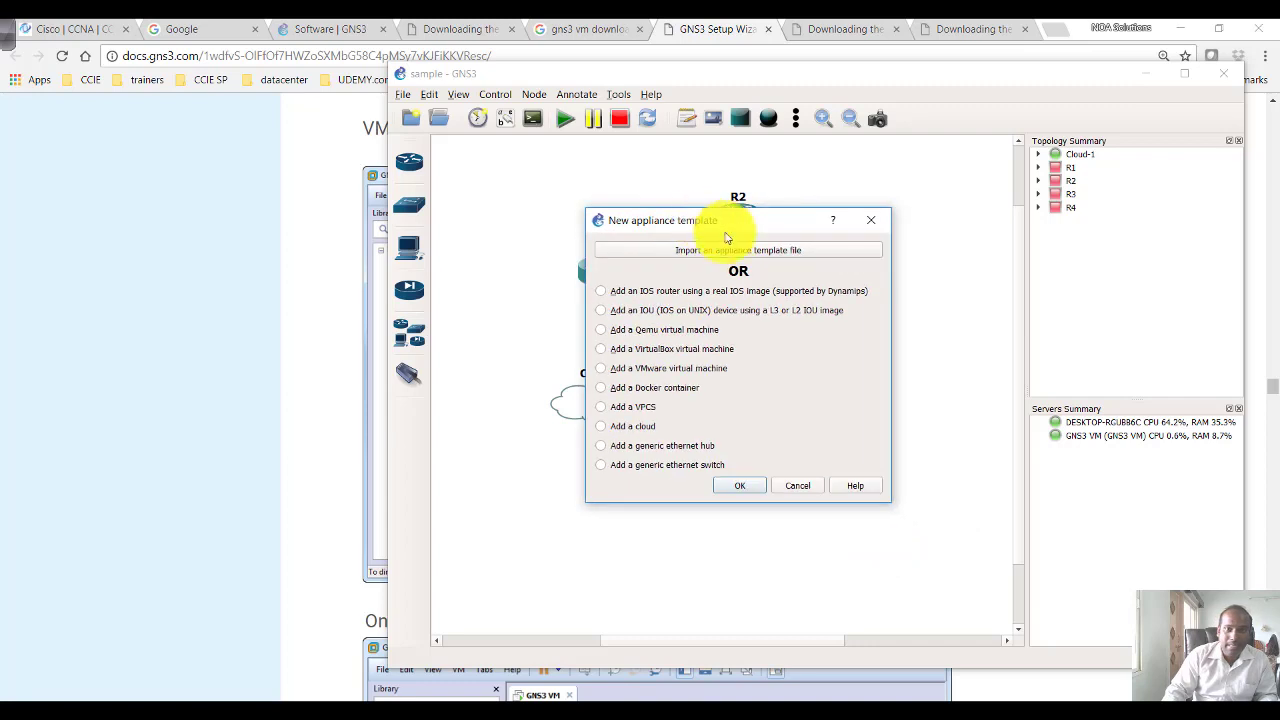
left_click(701, 312)
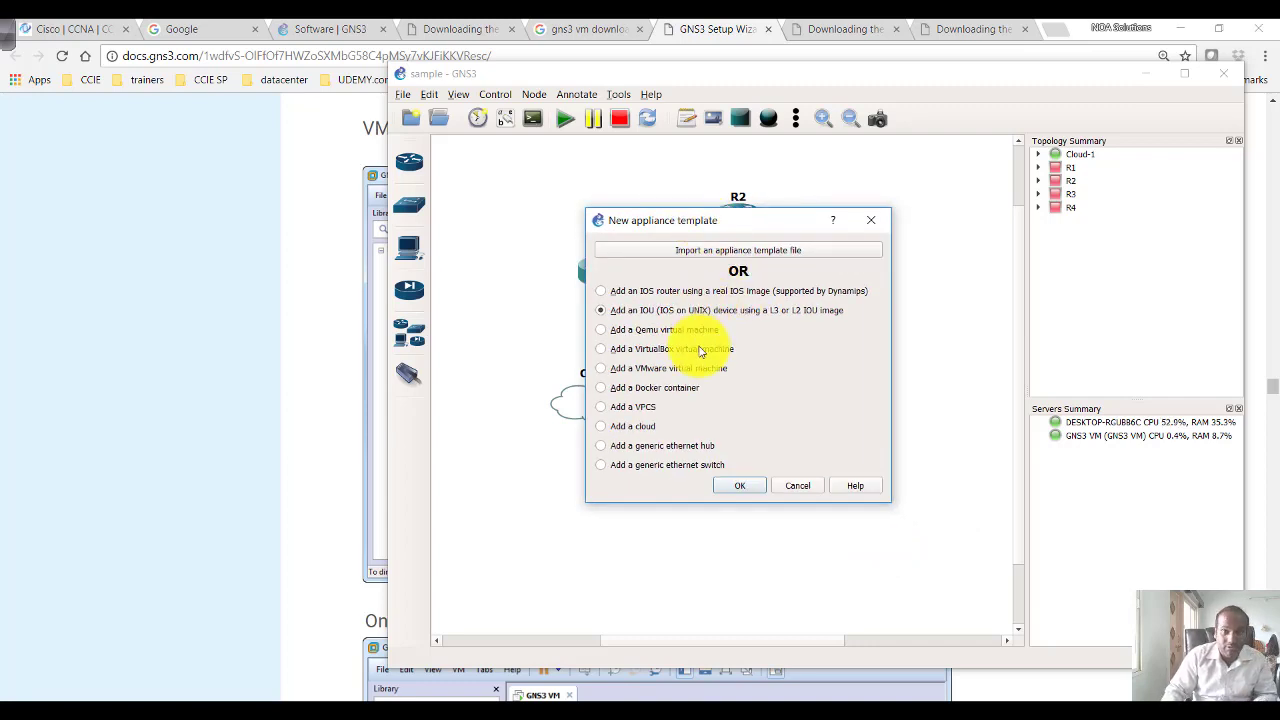
left_click(799, 487)
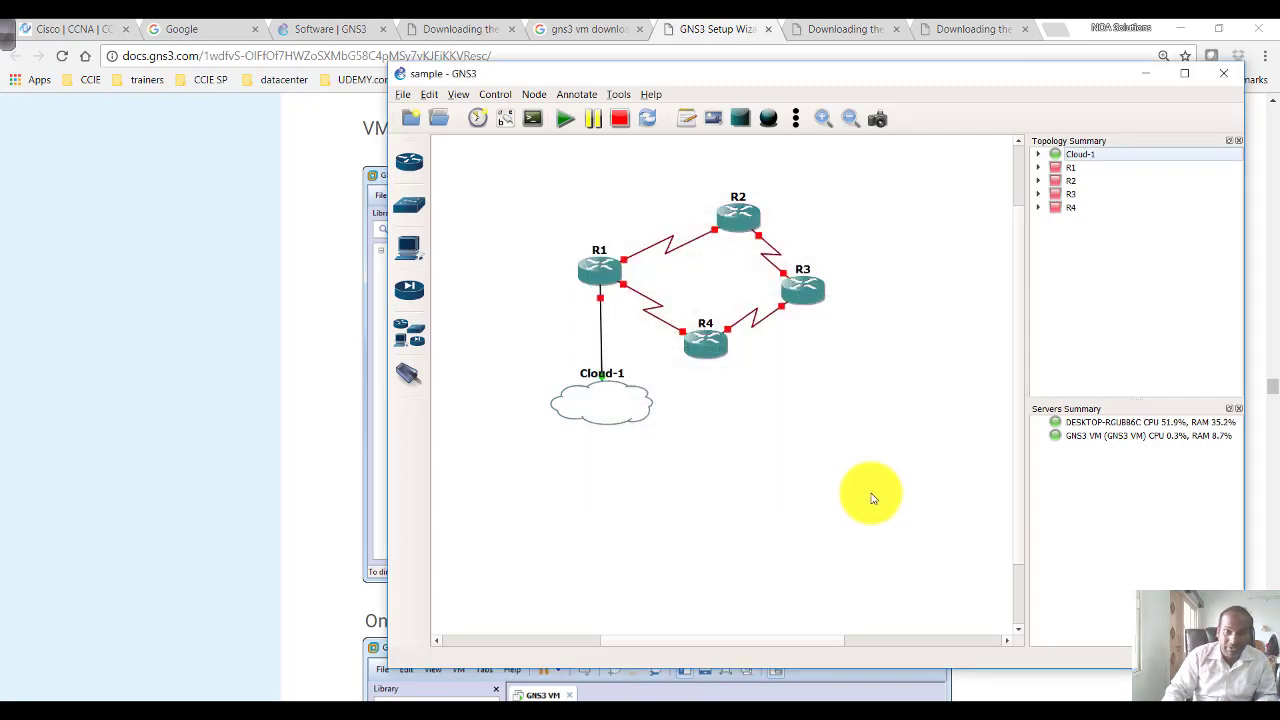
left_click(1083, 437)
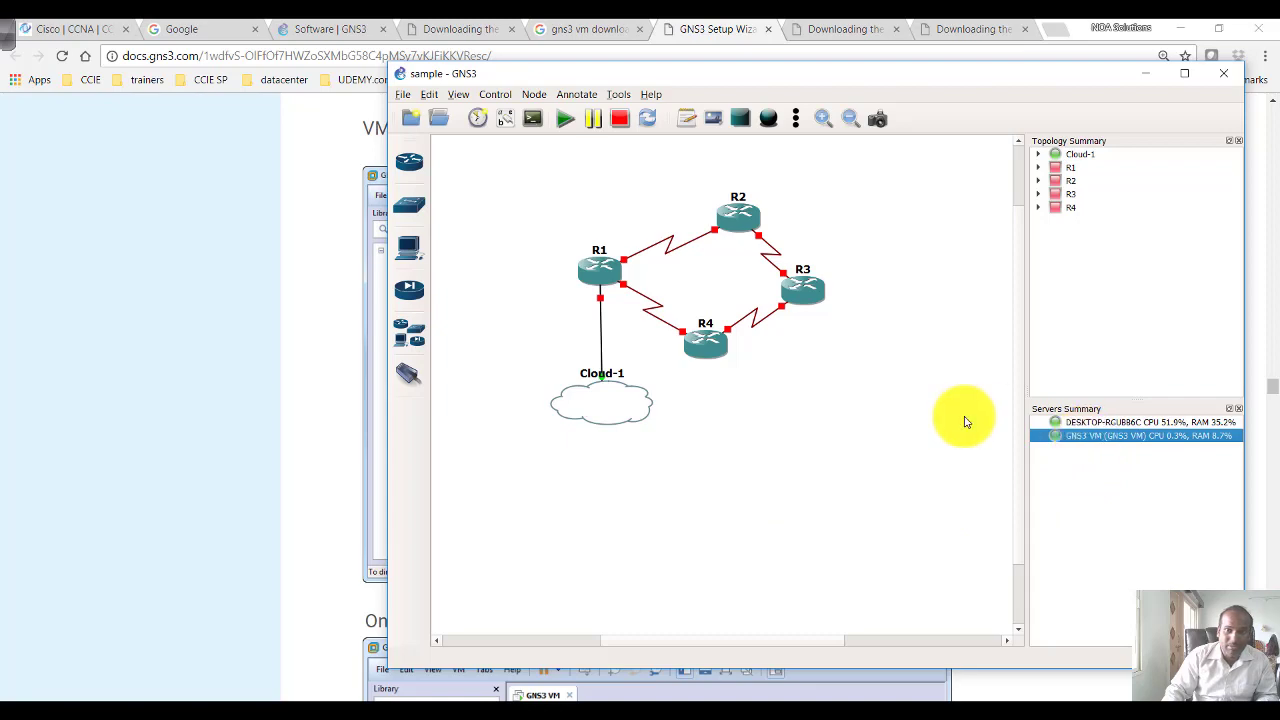
In GNS3 VM preferences, enable the GNS3 VM with VMware Workstation / Player as the engine.
left_click(433, 100)
left_click(473, 166)
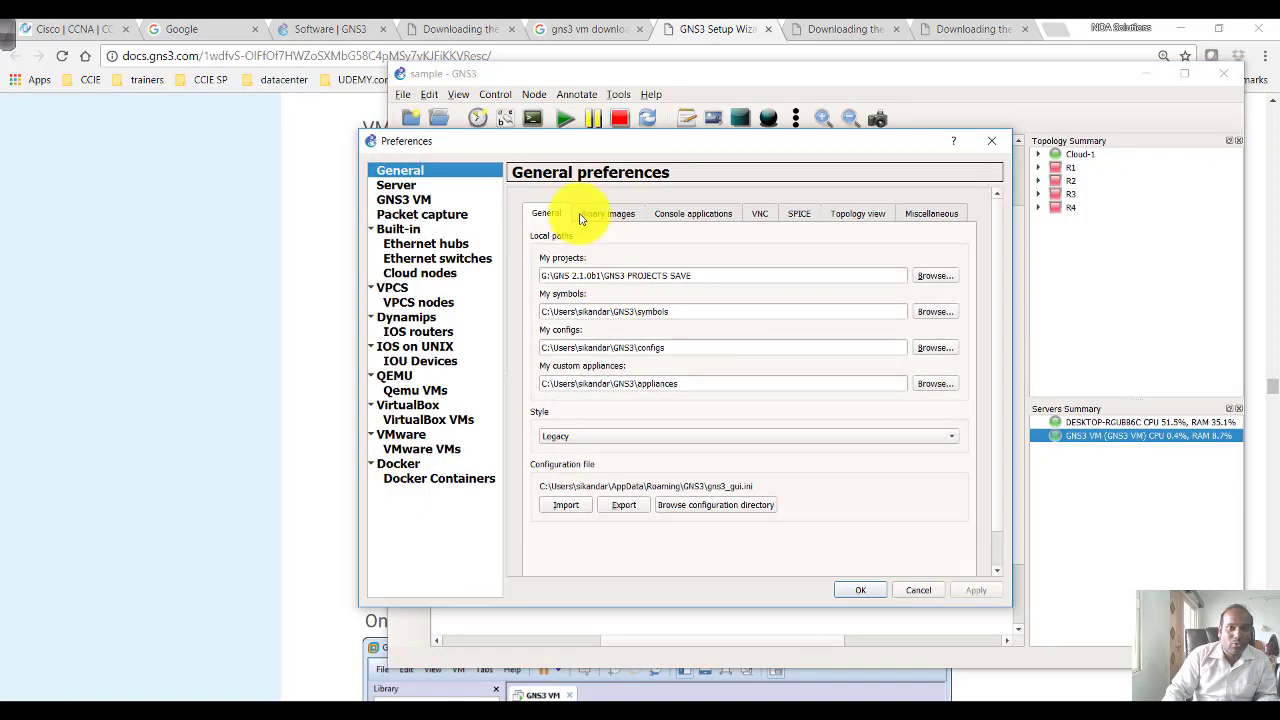
left_click(398, 185)
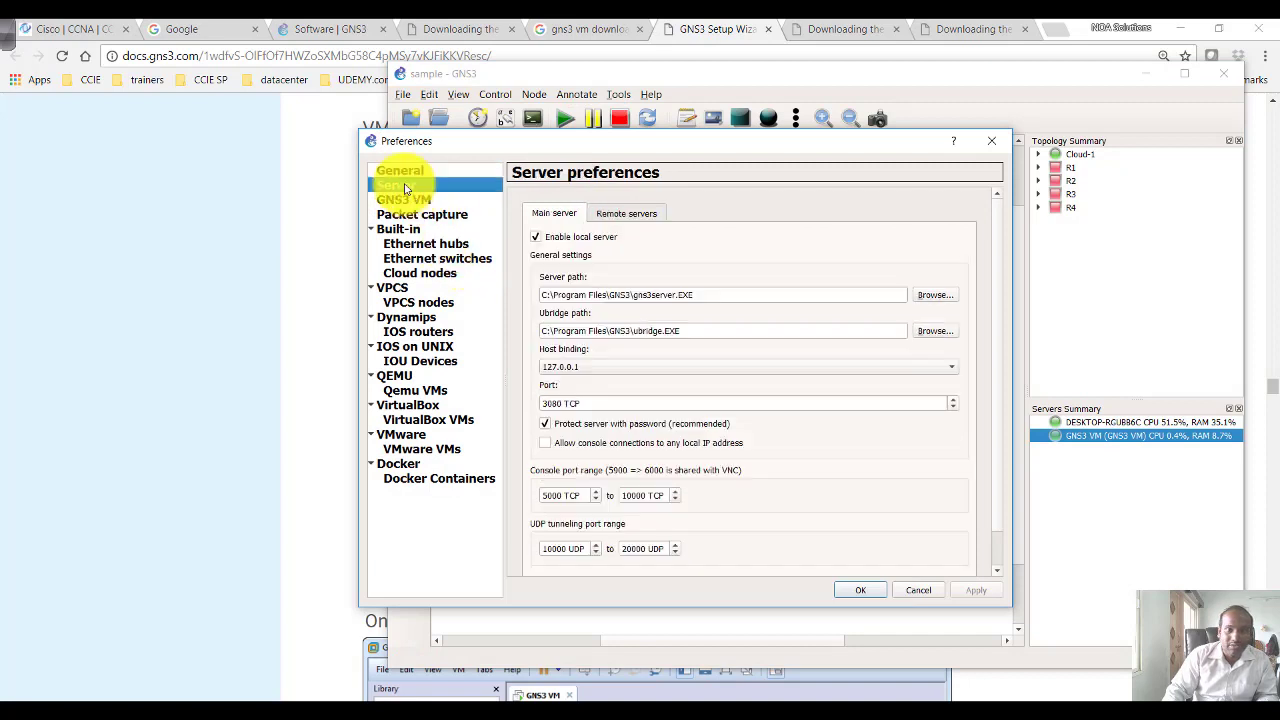
left_click(410, 199)
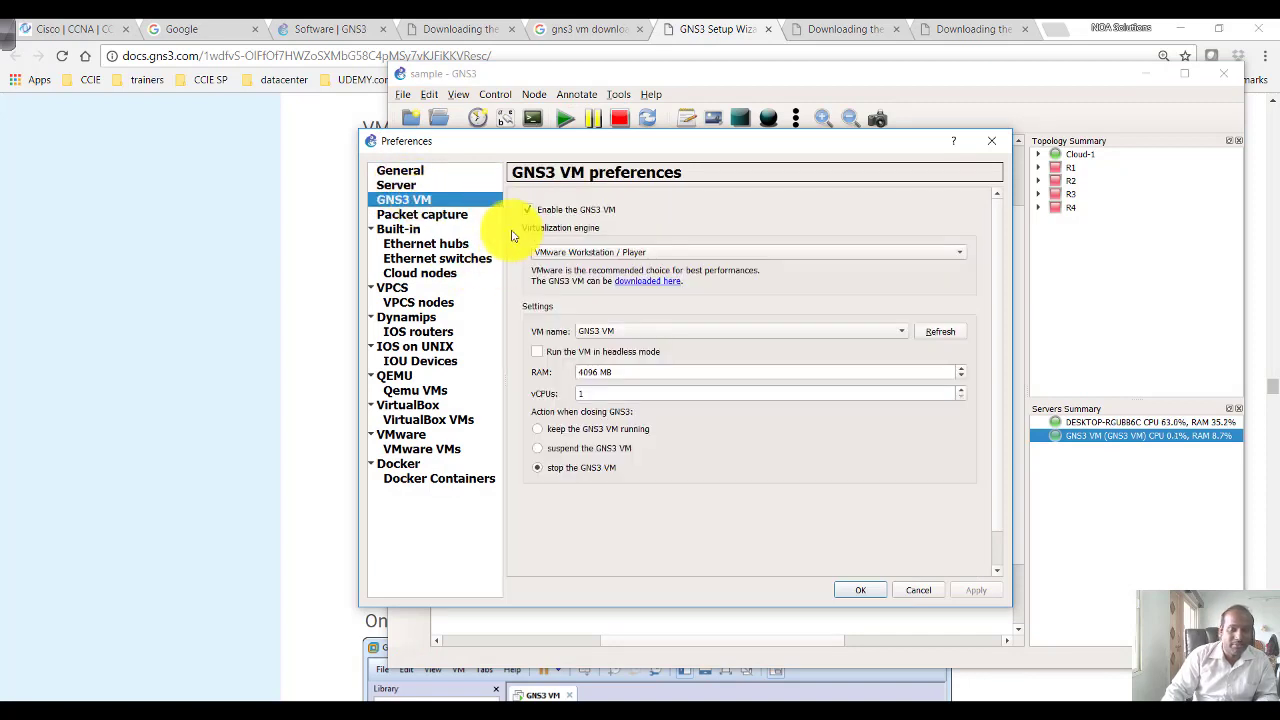
left_click(535, 213)
left_click(603, 252)
left_click(603, 251)
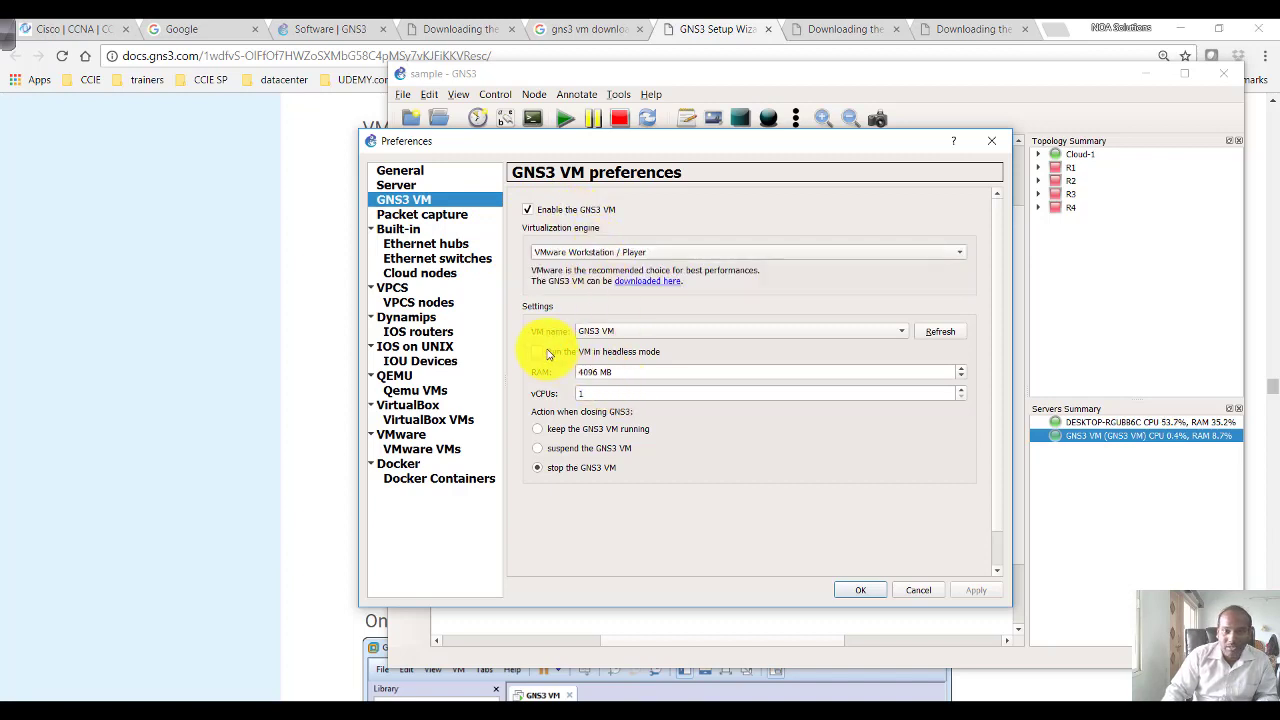
Keep GNS3 VM selected as the virtual machine in the VM list.
left_click(614, 337)
left_click(614, 337)
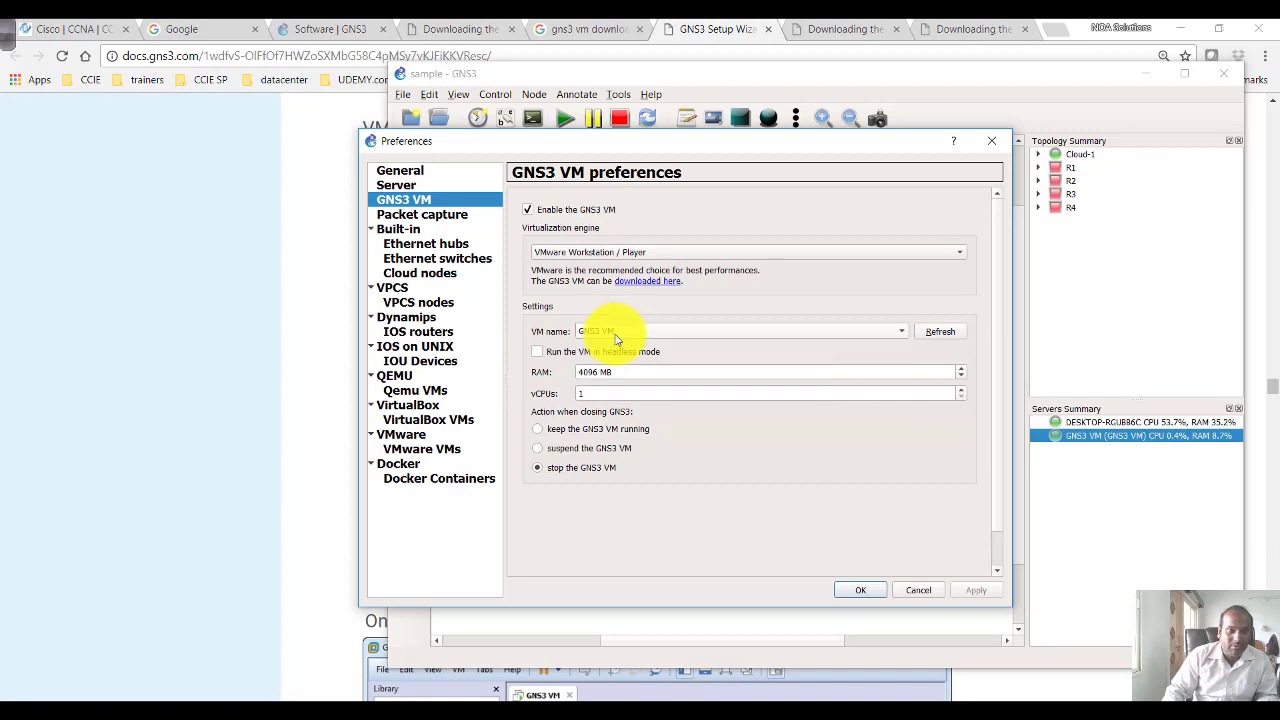
left_click(617, 339)
left_click(621, 334)
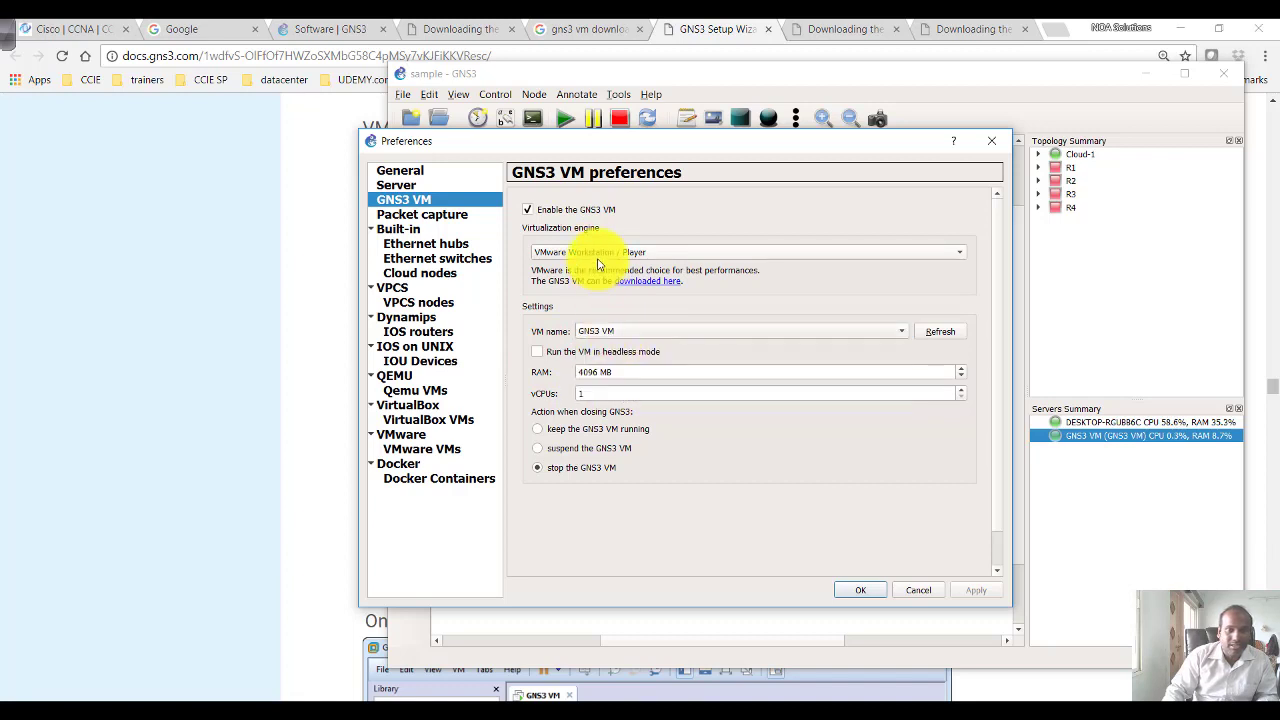
left_click(613, 331)
left_click(630, 334)
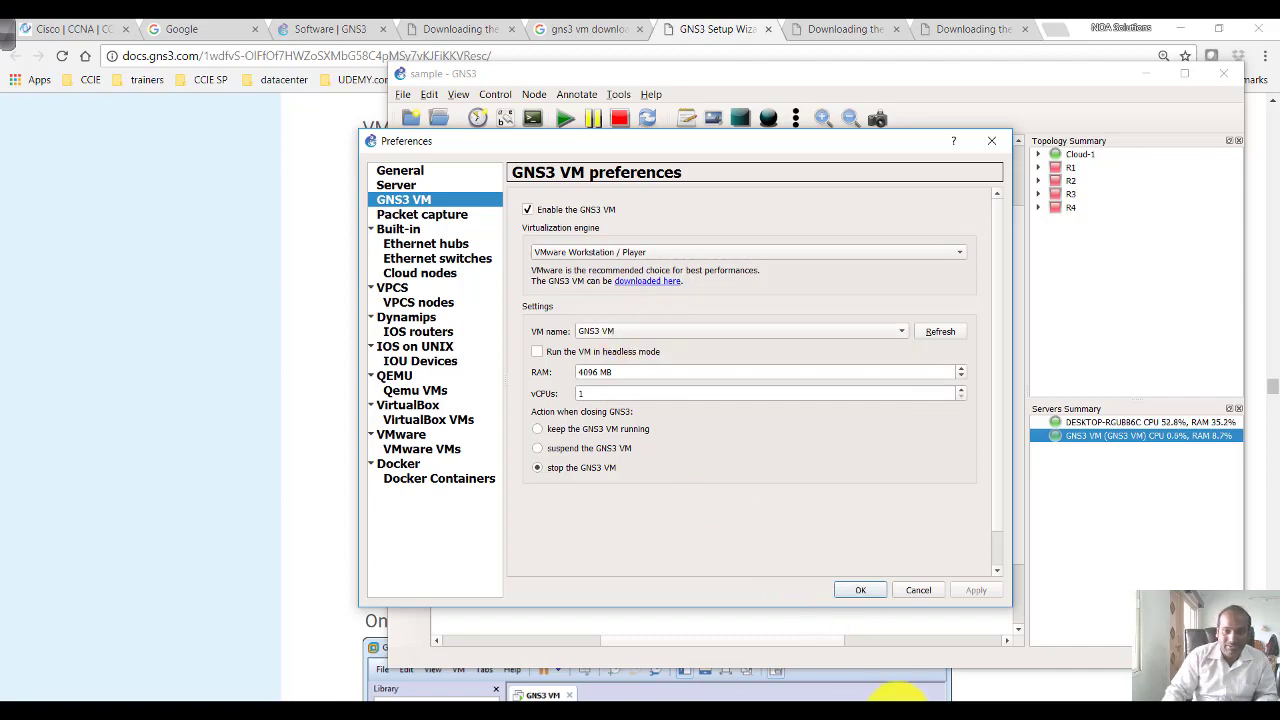
Check the GNS3 VM in VMware, apply the preferences, and maximize the GNS3 window.
mouse_move(894, 686)
left_click(728, 625)
left_click(1051, 253)
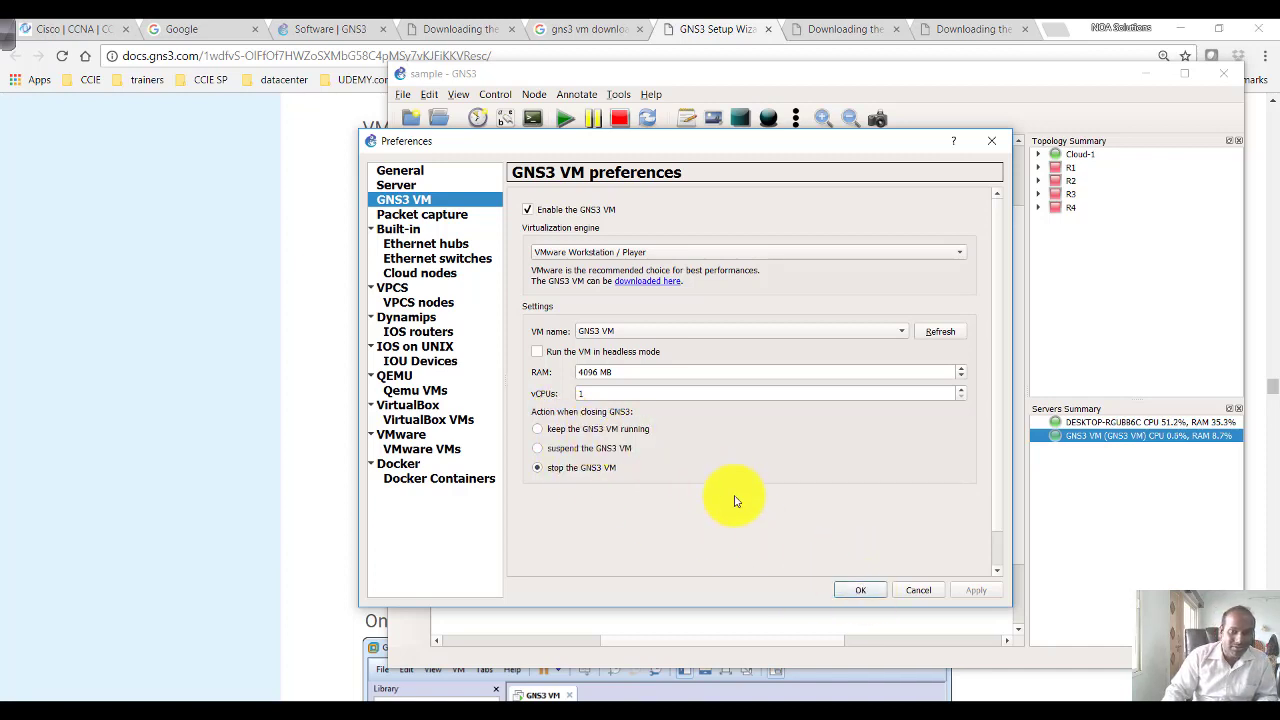
left_click(866, 591)
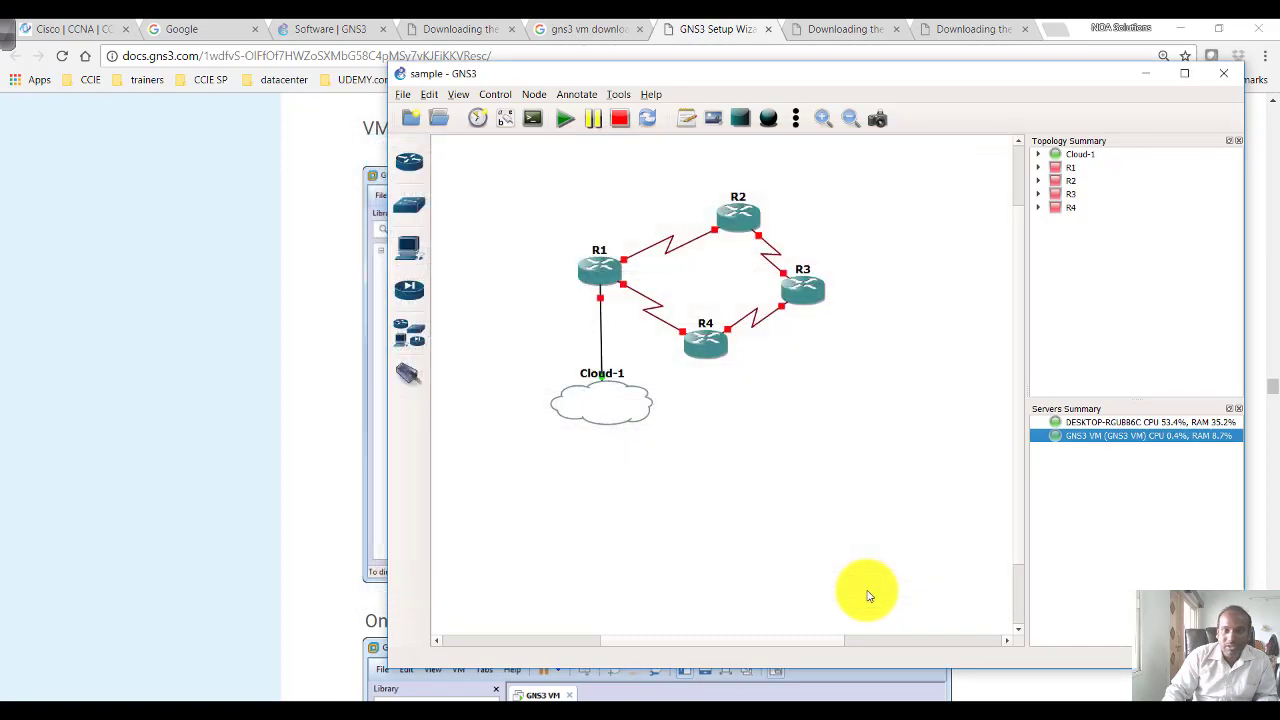
left_click(1188, 76)
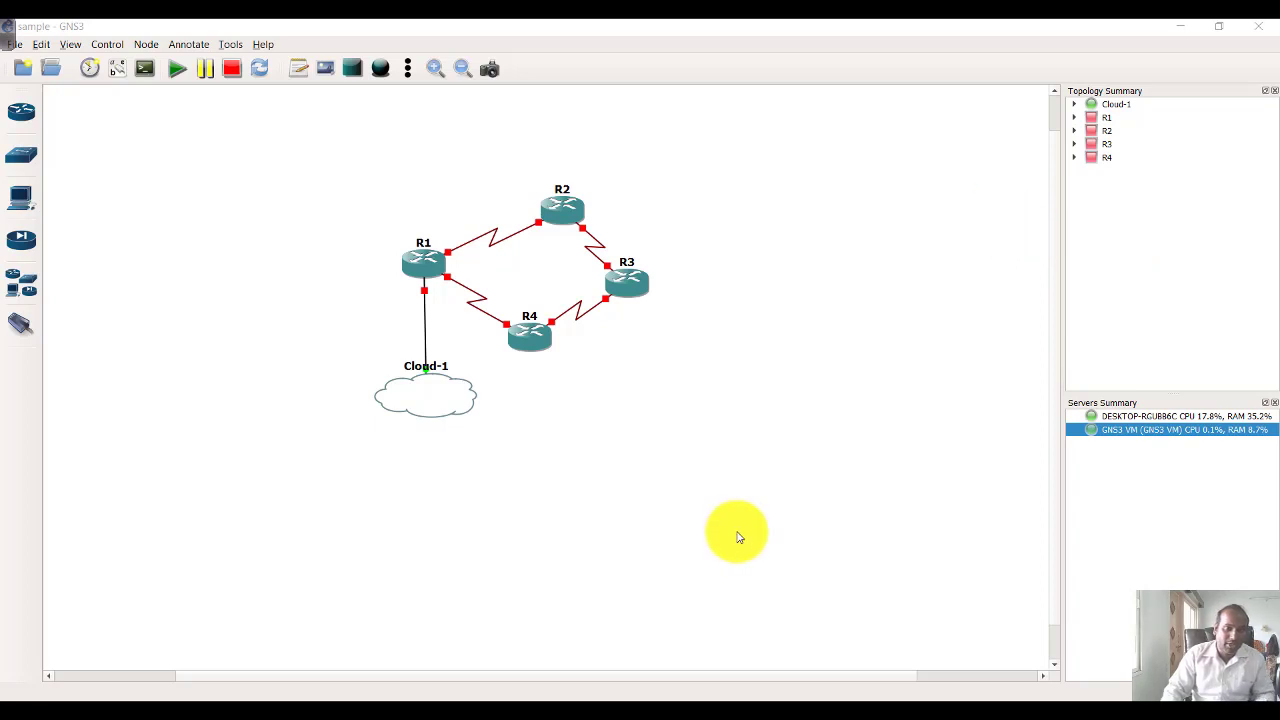
Close Paint's empty text box and bring up the GNS3 VM console in VMware.
left_click(512, 697)
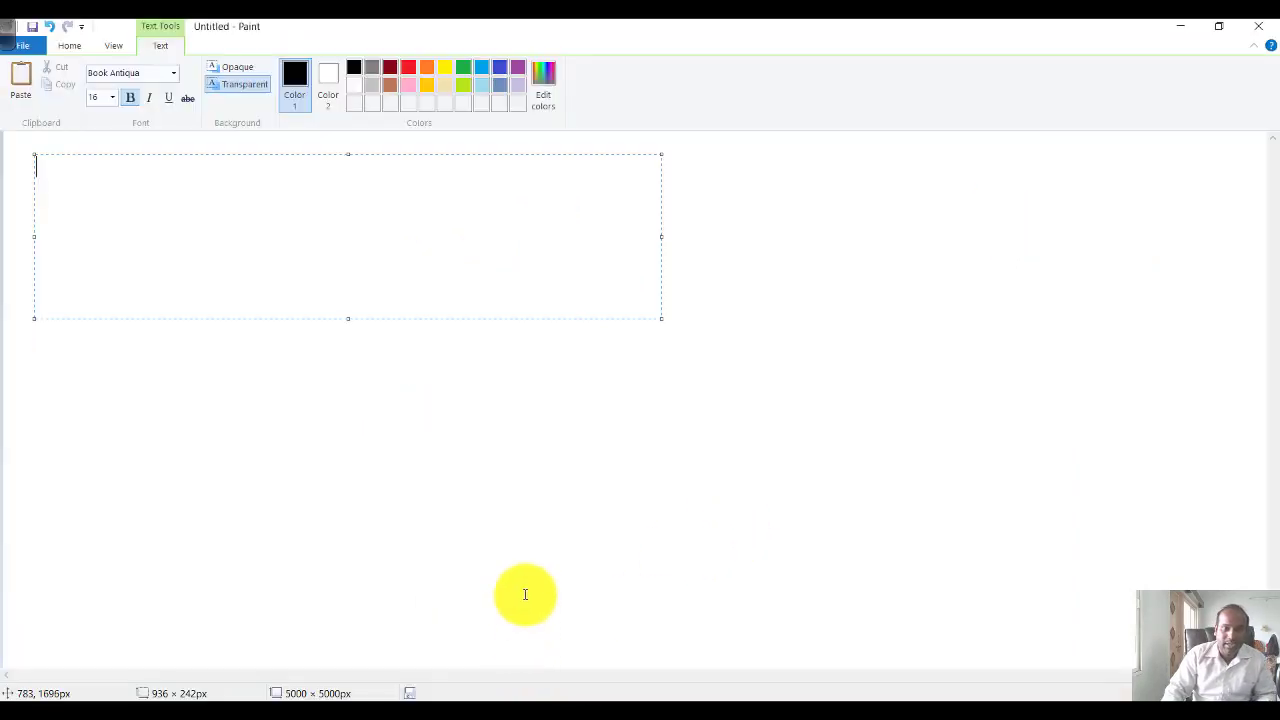
left_click(479, 503)
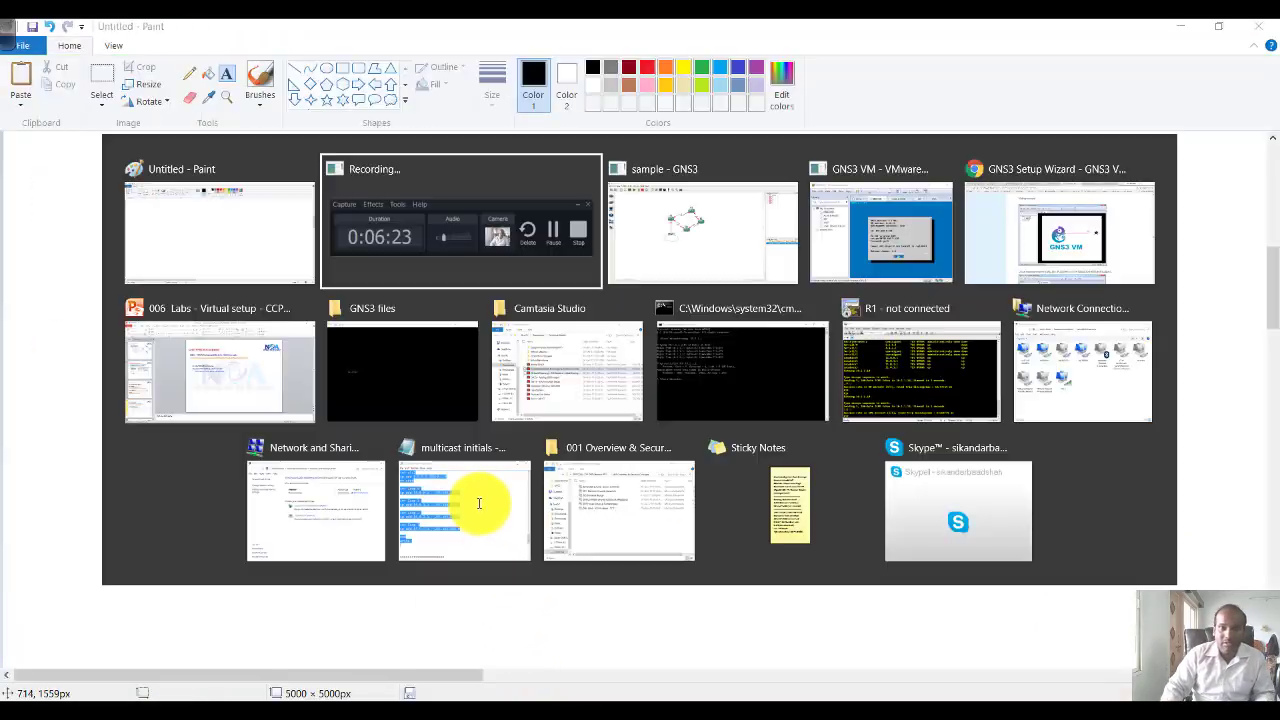
mouse_move(900, 670)
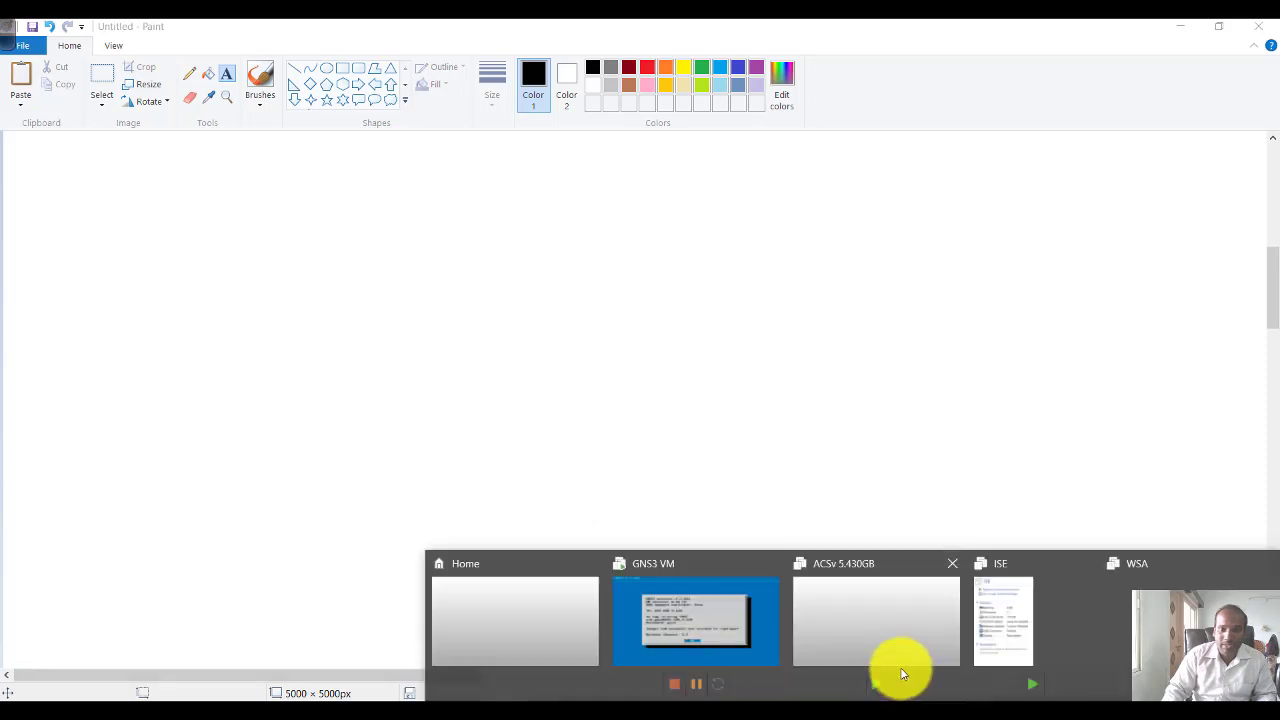
left_click(718, 603)
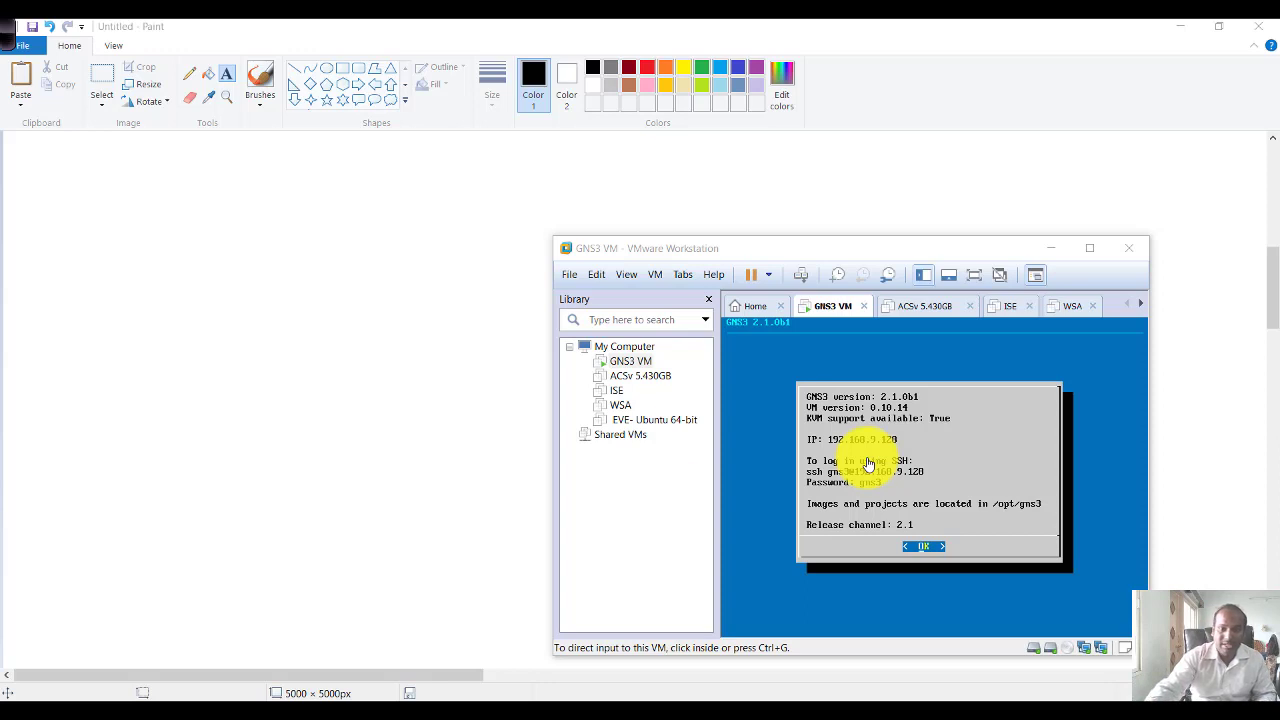
Mark the VM's IP 192.168.9.128 and version line in red, then clear marks and return to Paint.
mouse_move(857, 423)
left_mouse_down()
mouse_move(863, 409)
mouse_move(828, 428)
mouse_move(815, 462)
left_mouse_up()
mouse_move(643, 517)
left_mouse_down()
mouse_move(700, 518)
mouse_move(843, 463)
mouse_move(787, 465)
left_mouse_up()
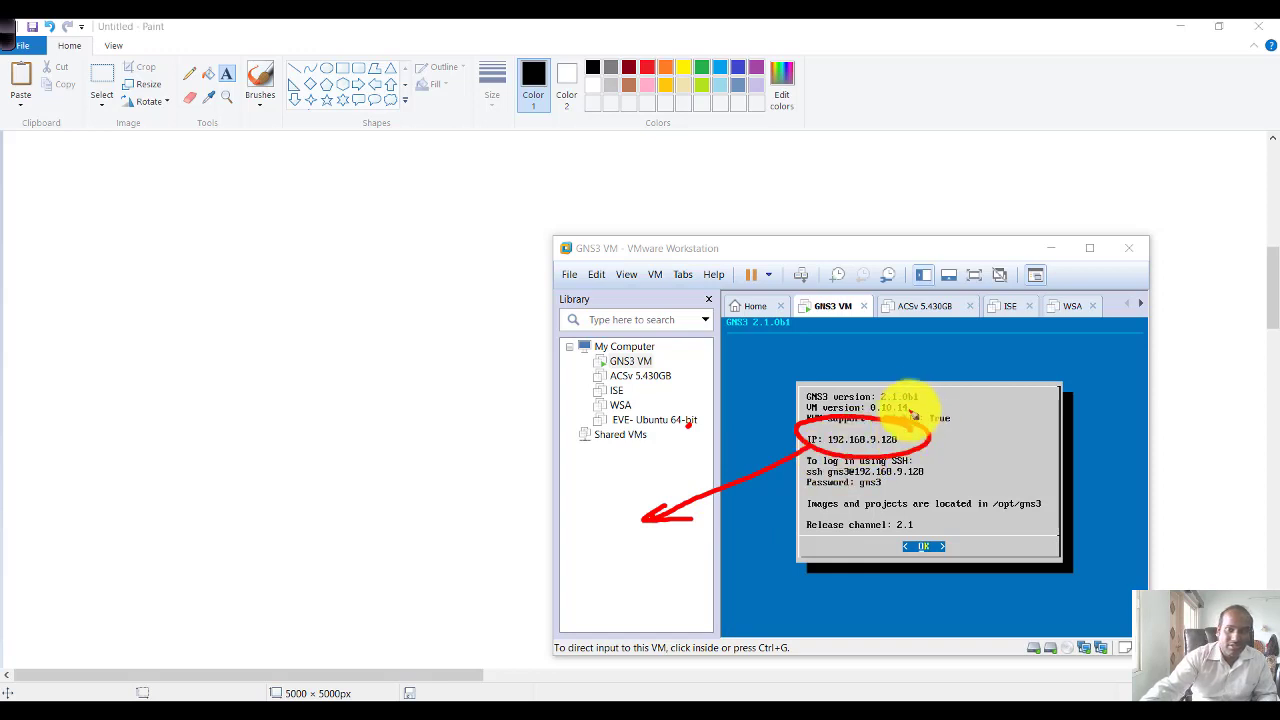
mouse_move(887, 380)
left_mouse_down()
mouse_move(928, 358)
mouse_move(957, 381)
mouse_move(950, 355)
left_mouse_up()
key("Escape")
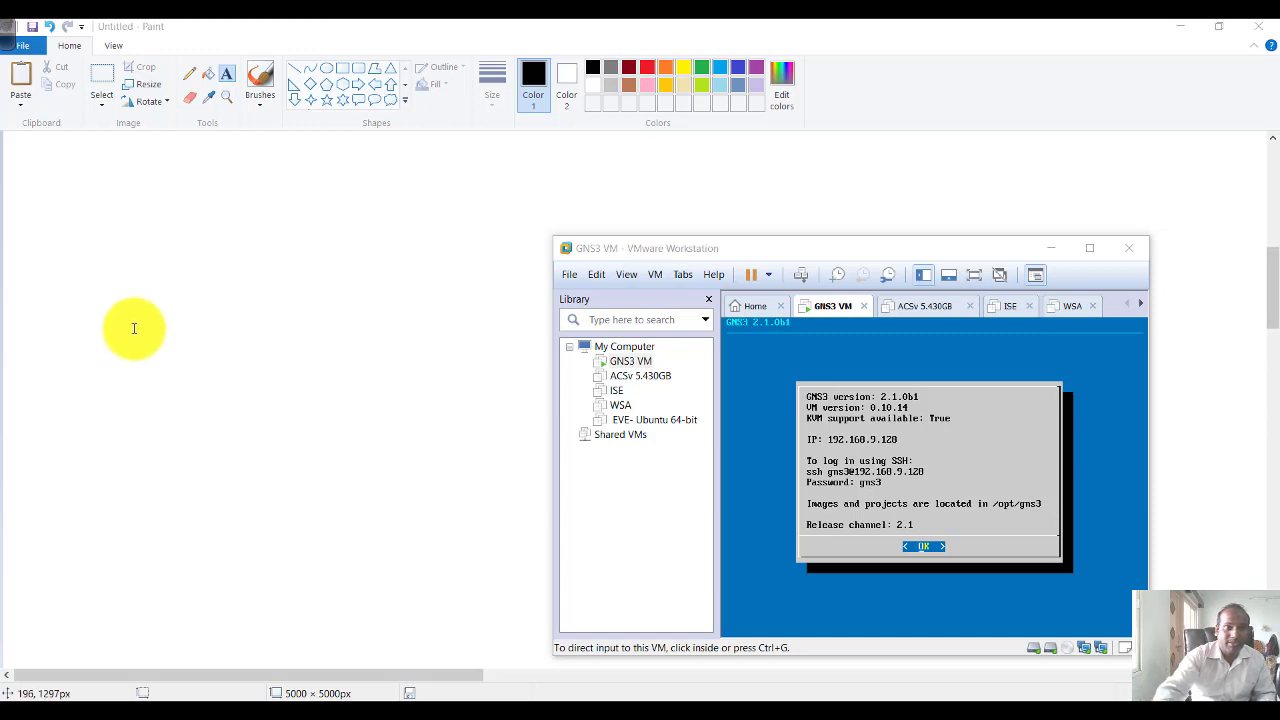
left_click(226, 74)
Brush-sketch a GNS3 circle linked to a VM circle, with an arrow down to a PC label.
left_click(258, 78)
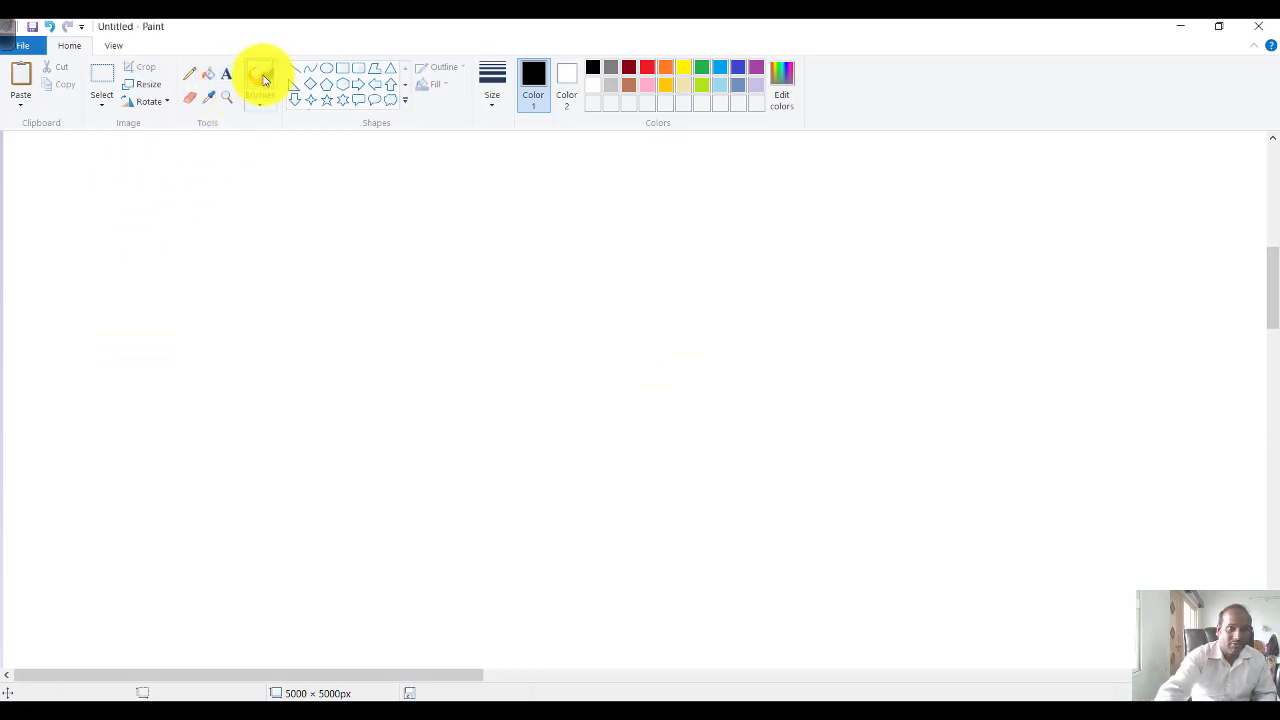
mouse_move(128, 208)
left_mouse_down()
mouse_move(166, 183)
mouse_move(416, 203)
mouse_move(397, 226)
mouse_move(414, 194)
mouse_move(378, 250)
left_mouse_up()
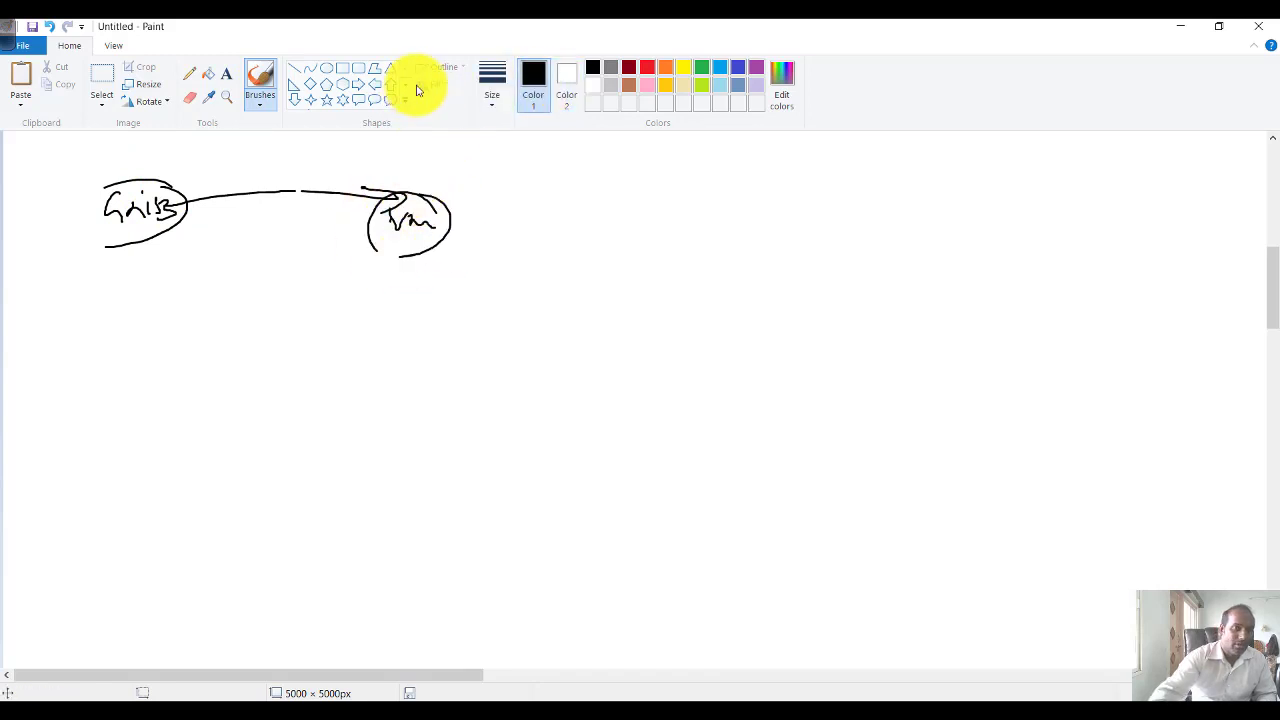
left_click_drag(150, 182, 149, 223)
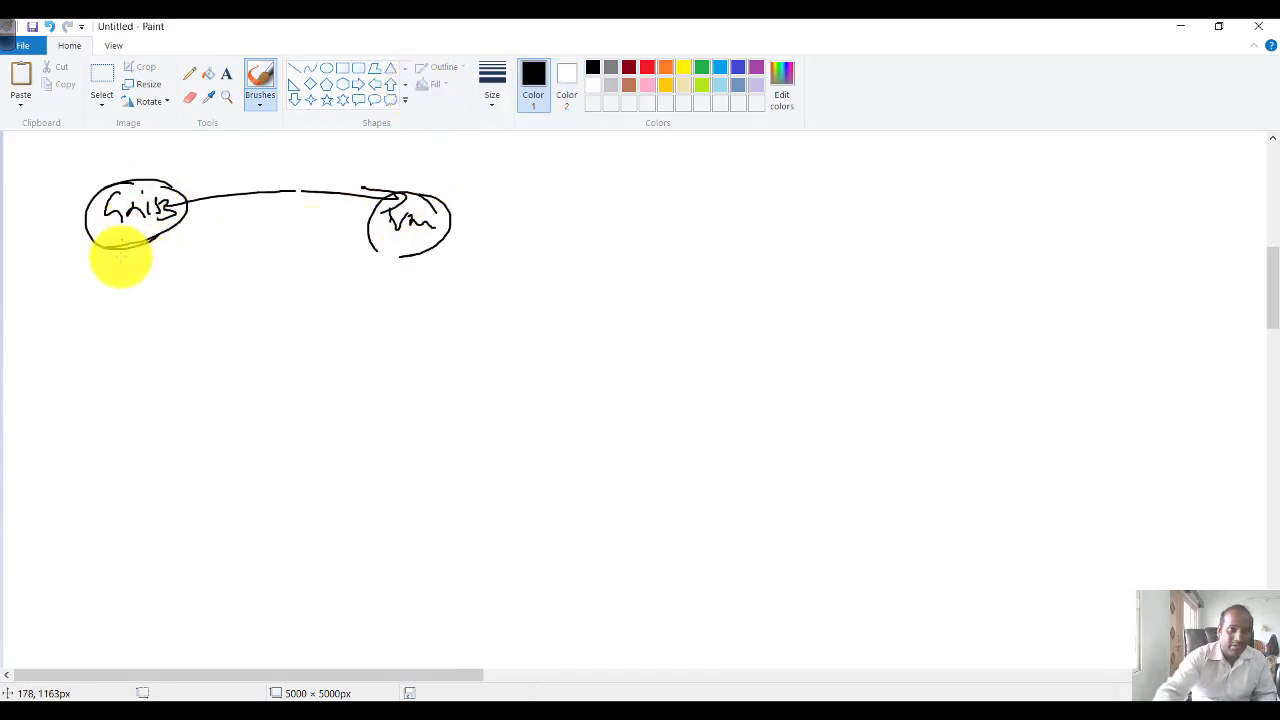
left_click_drag(120, 268, 138, 283)
left_click_drag(377, 191, 402, 255)
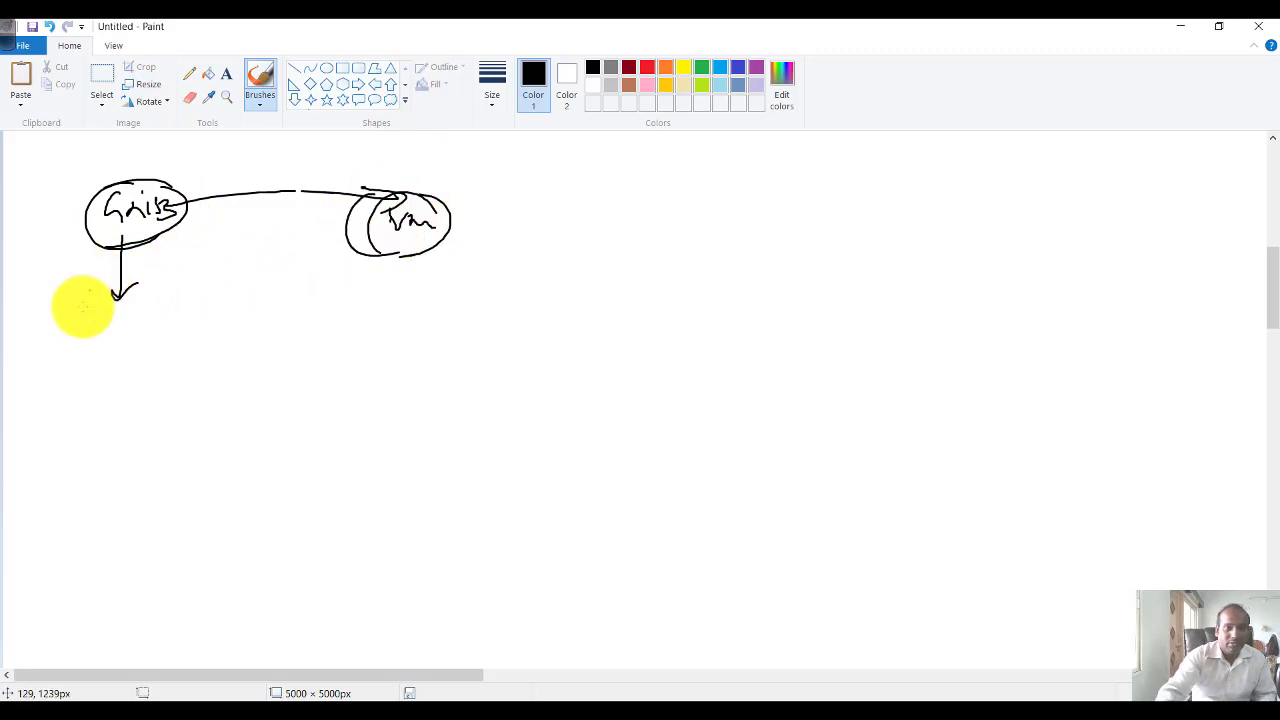
mouse_move(85, 312)
left_mouse_down()
mouse_move(125, 332)
mouse_move(148, 349)
left_mouse_up()
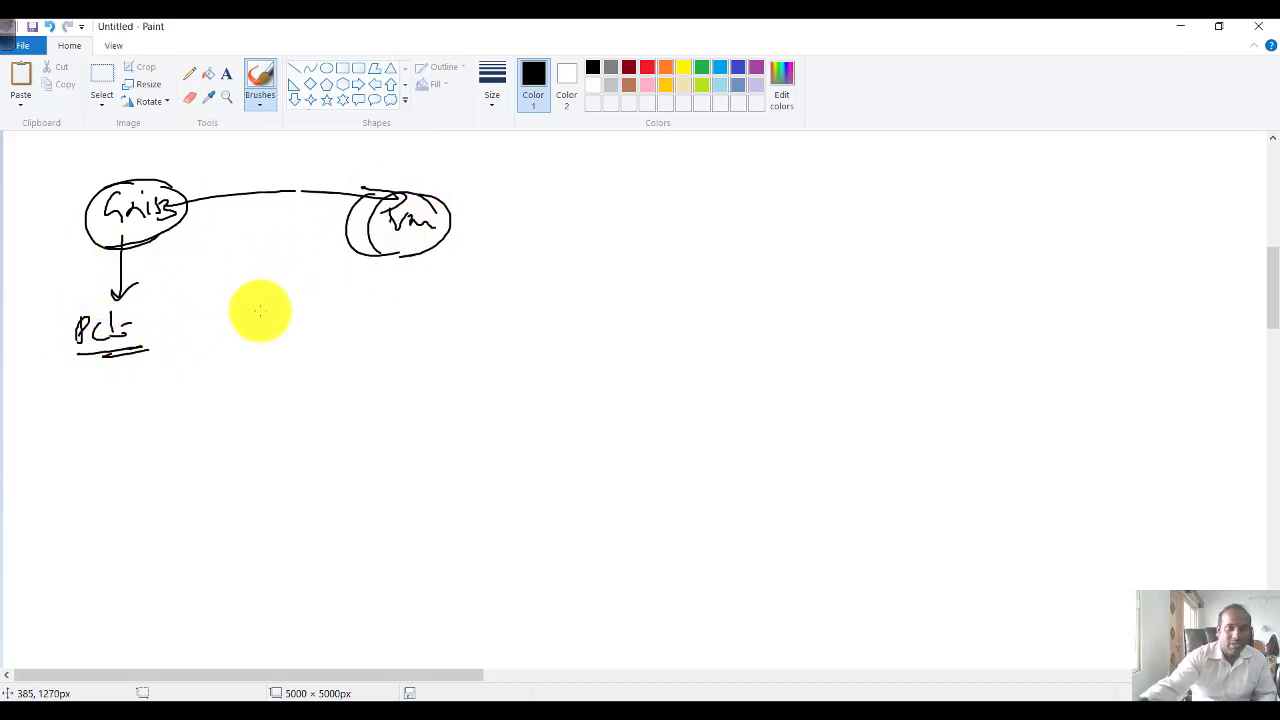
key("alt+Tab")
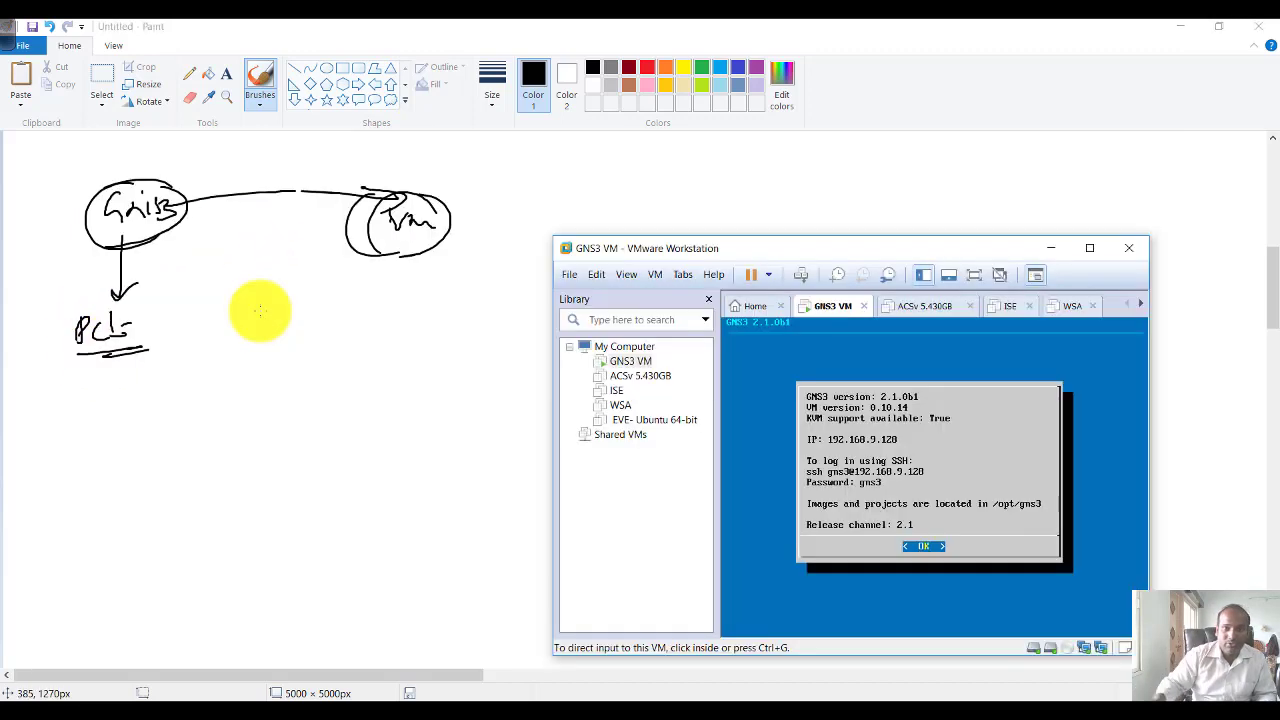
Open the GNS3 VM's Network Adapter settings and circle the Custom VMnet1 (Host-only) choice.
right_click(820, 306)
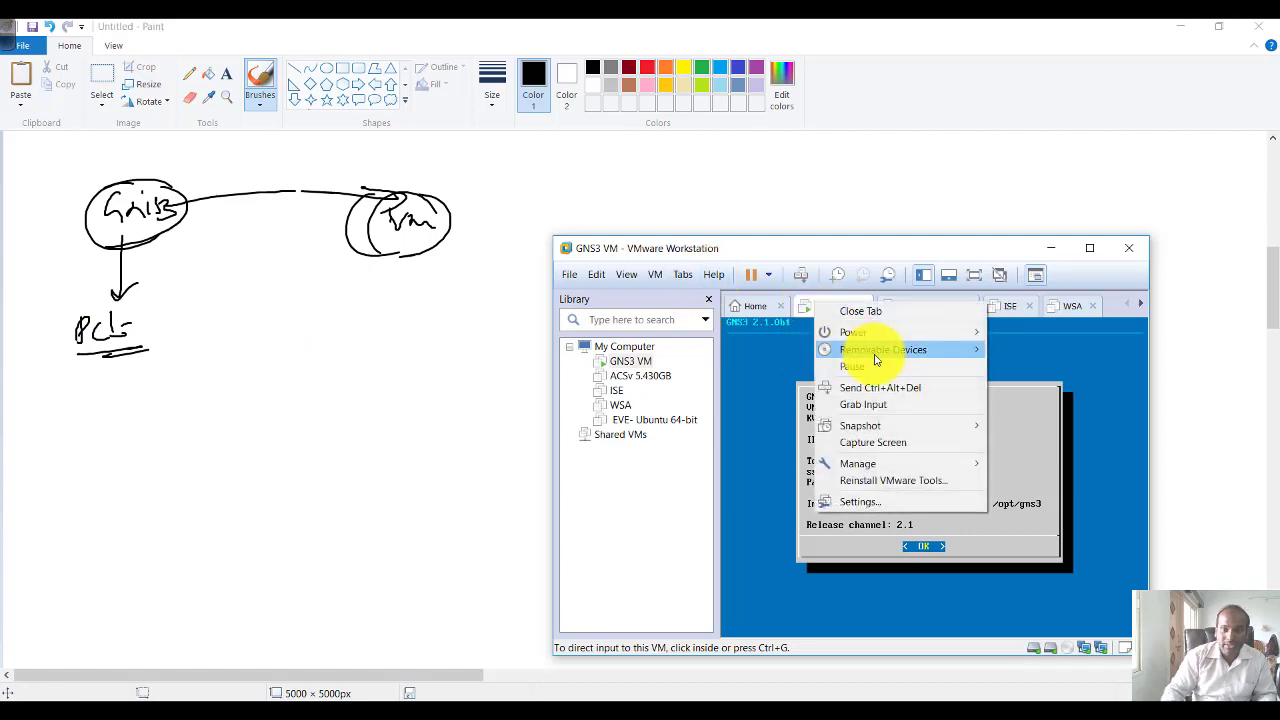
left_click(862, 504)
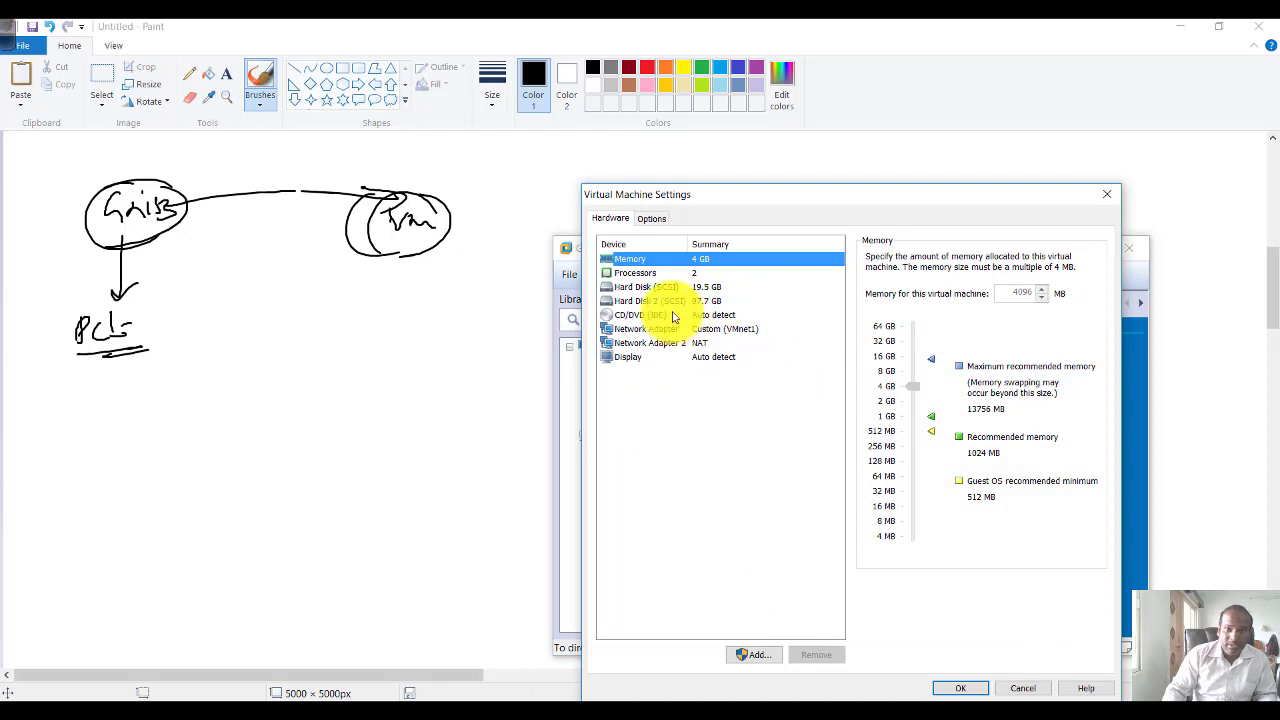
left_click(675, 329)
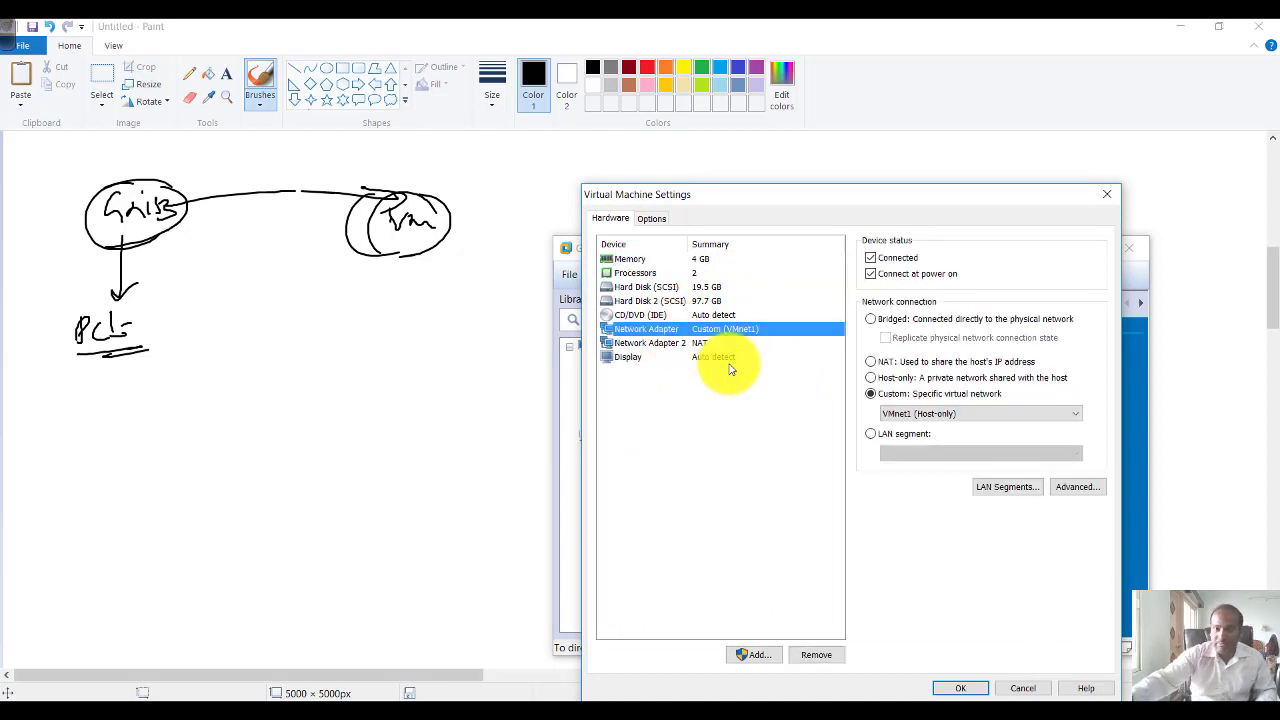
mouse_move(862, 407)
left_mouse_down()
mouse_move(955, 400)
mouse_move(923, 426)
left_mouse_up()
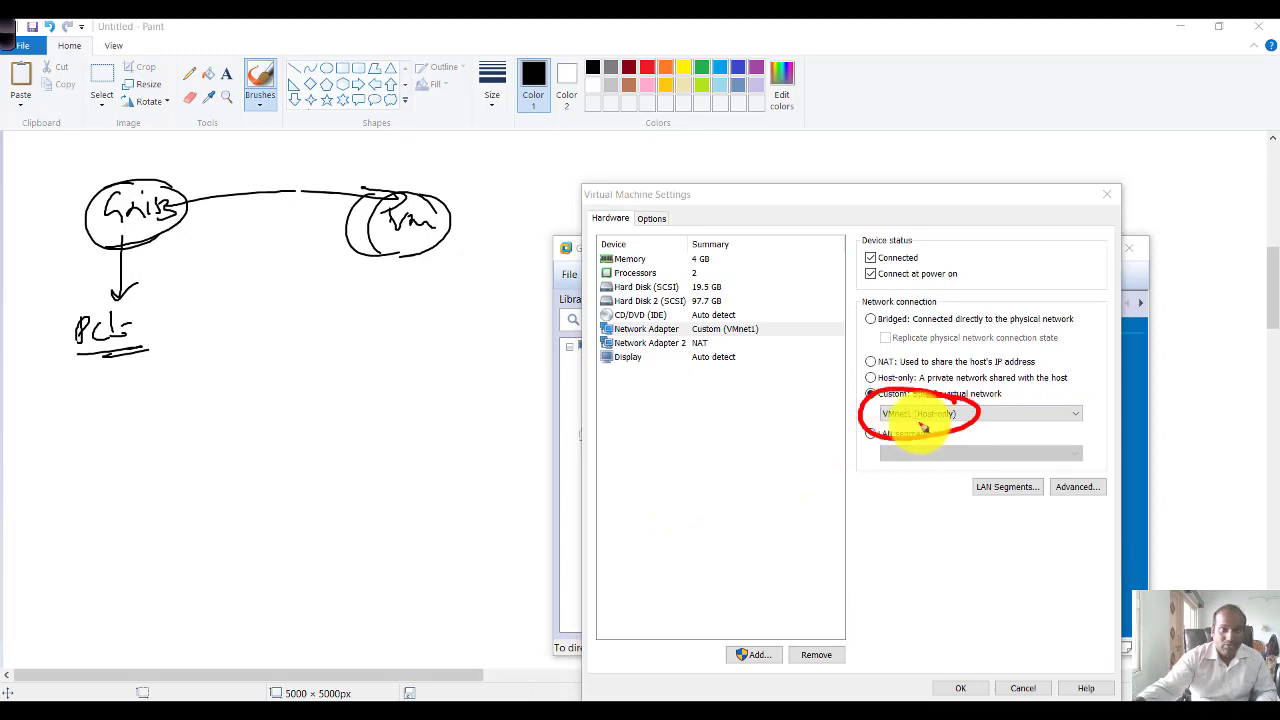
left_click(274, 303)
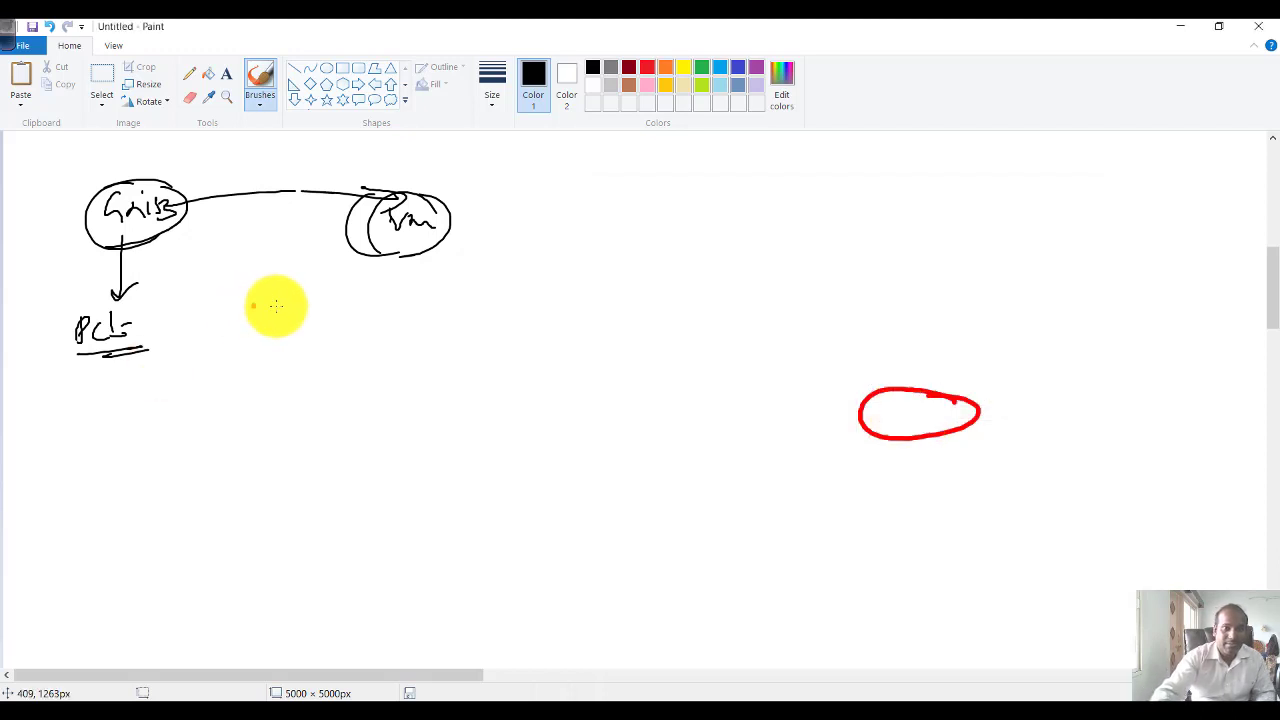
Write VMNET1 under PC and thicken the PC arrow and VM circle outline.
left_click(259, 323)
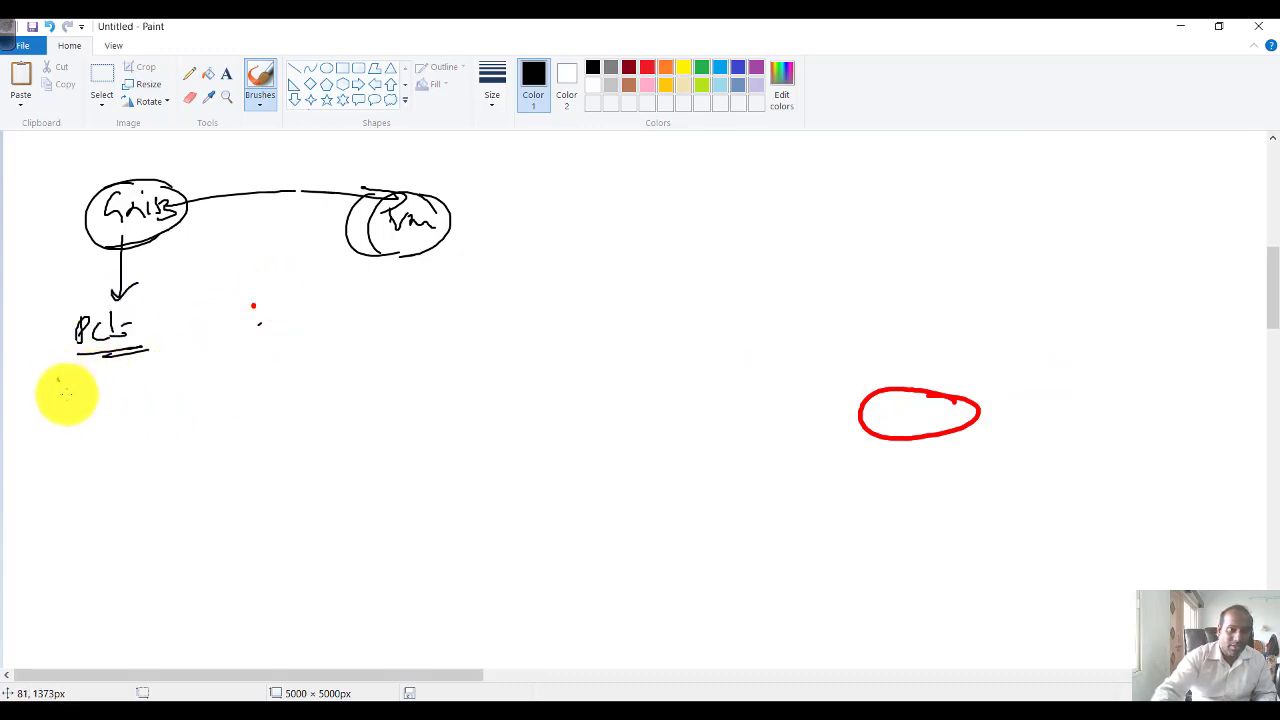
mouse_move(69, 391)
left_mouse_down()
mouse_move(153, 377)
mouse_move(95, 406)
mouse_move(157, 393)
left_mouse_up()
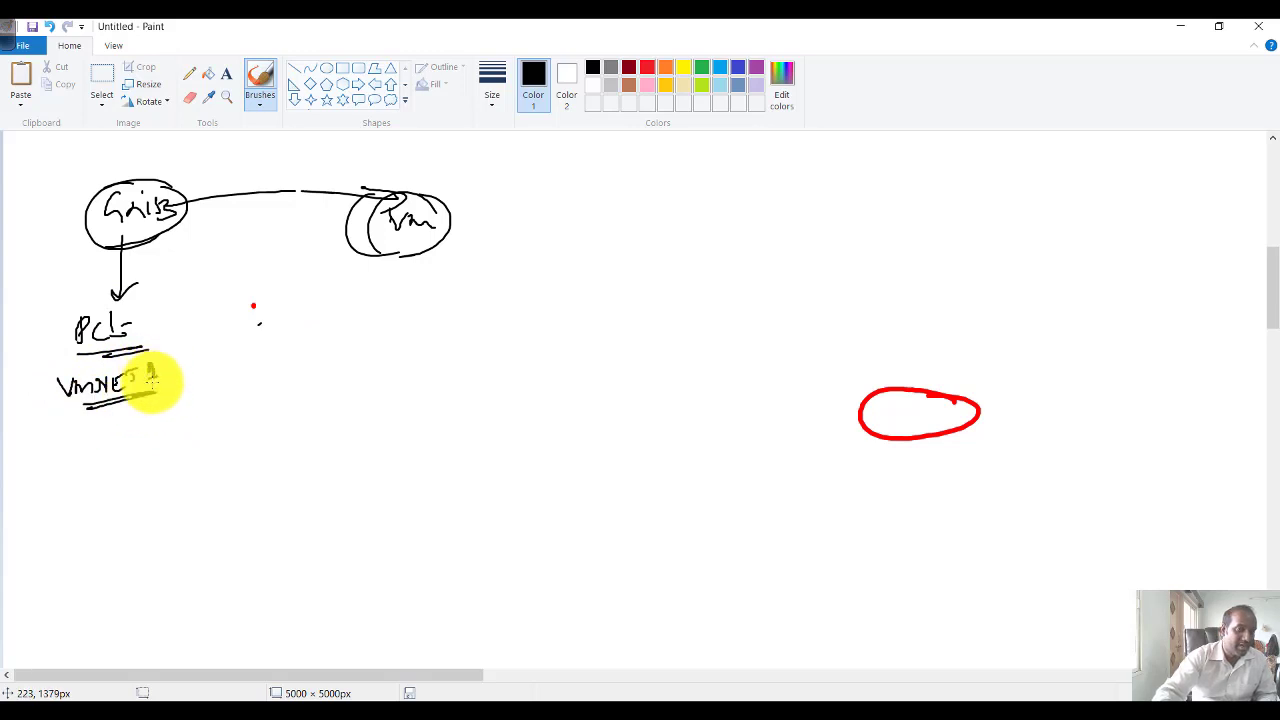
left_click_drag(118, 238, 116, 298)
left_click_drag(382, 196, 371, 257)
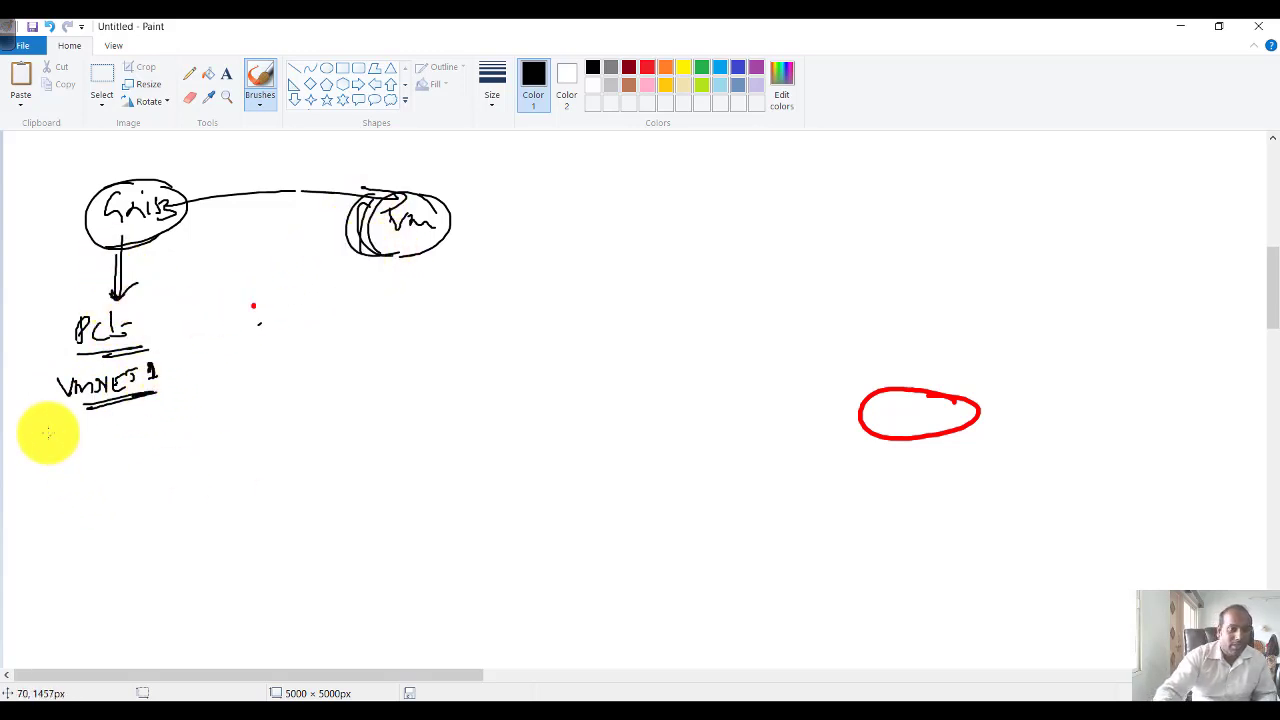
mouse_move(34, 420)
left_mouse_down()
mouse_move(36, 450)
mouse_move(106, 422)
mouse_move(78, 438)
left_mouse_up()
Close VM Settings, write and underline host IP 192.168.9.1, and arrow the VM down to 9.128.
key("alt+Tab")
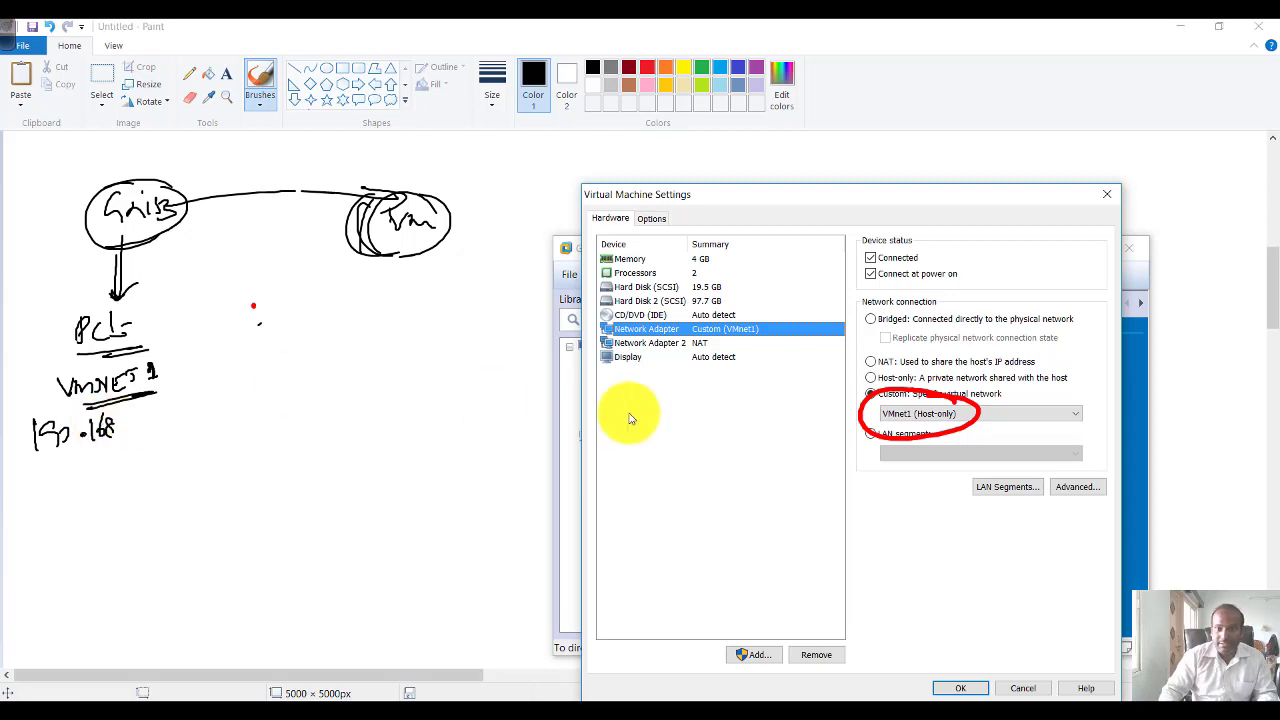
key("Escape")
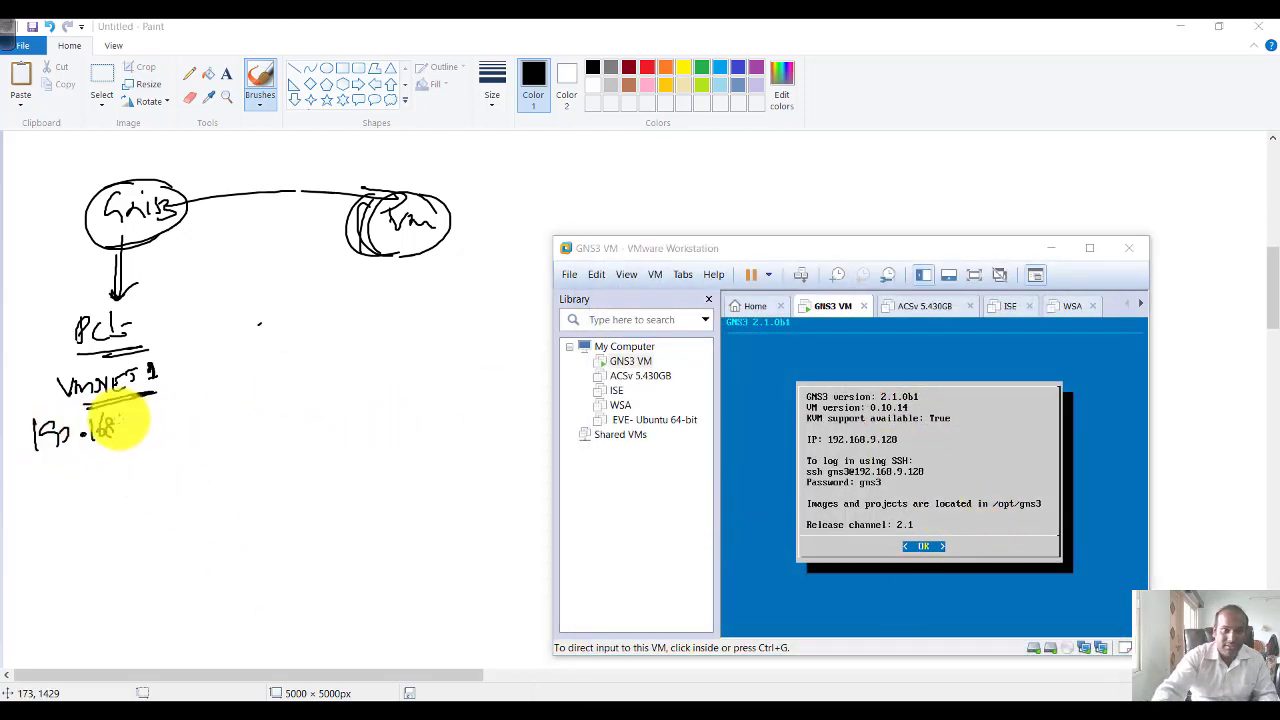
left_click(144, 420)
left_click_drag(125, 425, 180, 422)
left_click_drag(66, 460, 185, 432)
mouse_move(401, 245)
left_mouse_down()
mouse_move(402, 300)
mouse_move(416, 296)
mouse_move(372, 345)
mouse_move(438, 335)
mouse_move(457, 348)
mouse_move(397, 364)
left_mouse_up()
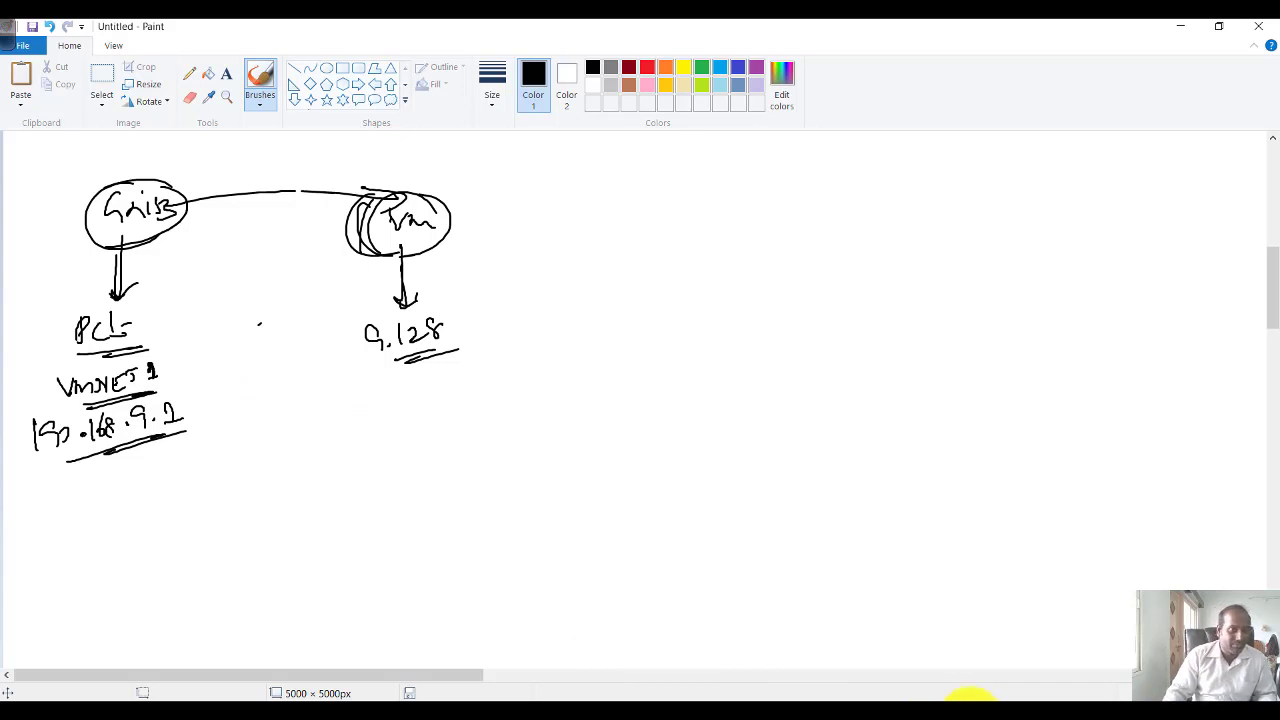
mouse_move(808, 701)
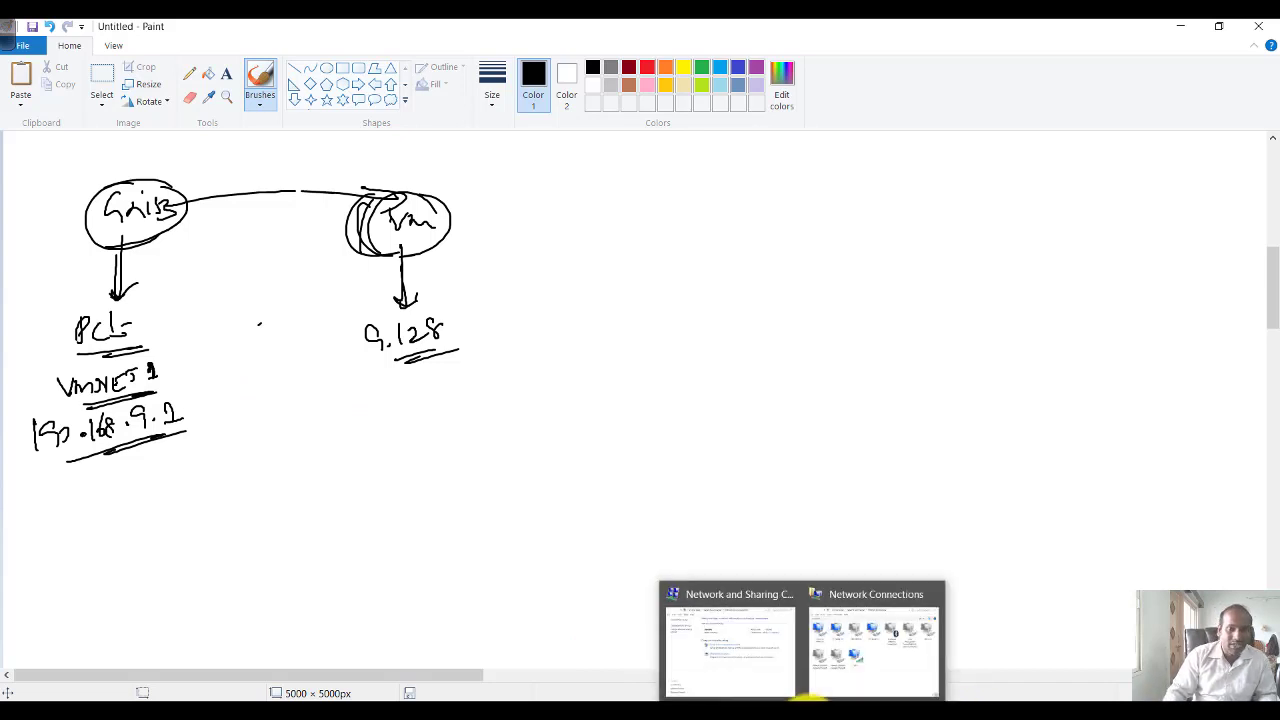
Open Network Connections and the properties of the 192.168.9.1 VMnet1 adapter.
left_click(840, 665)
left_click_drag(603, 196, 736, 190)
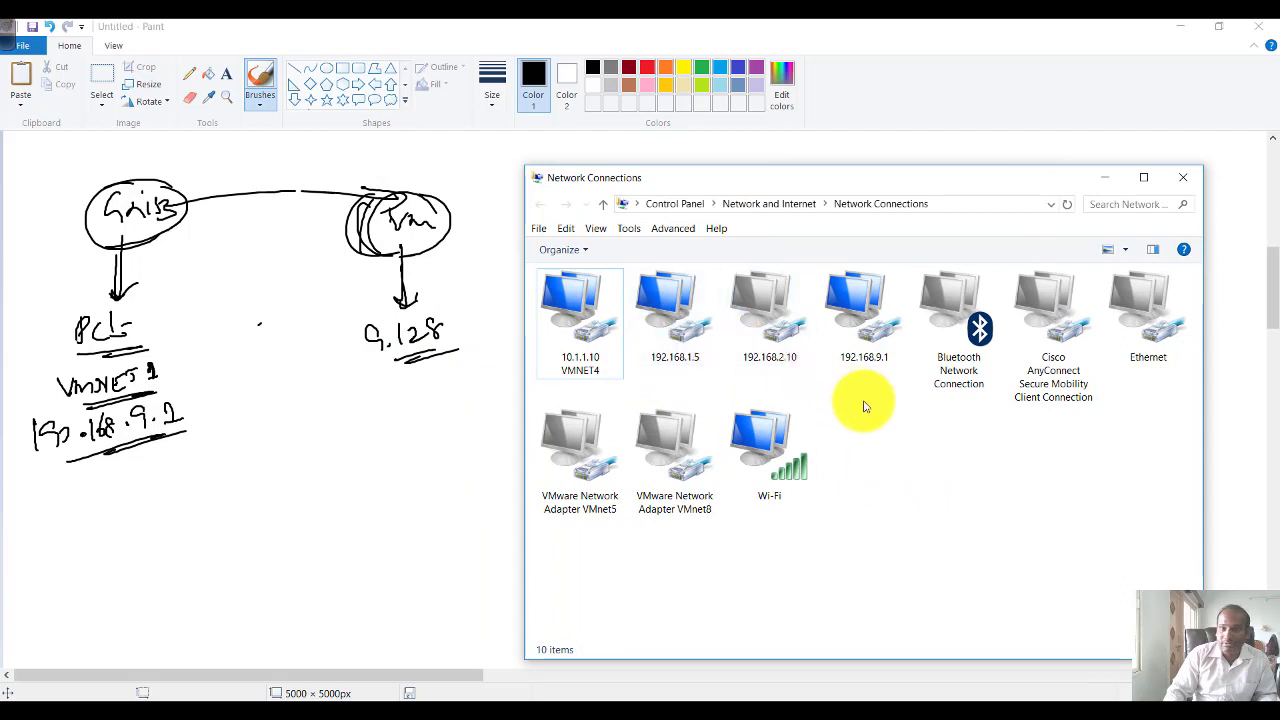
right_click(857, 328)
left_click(806, 494)
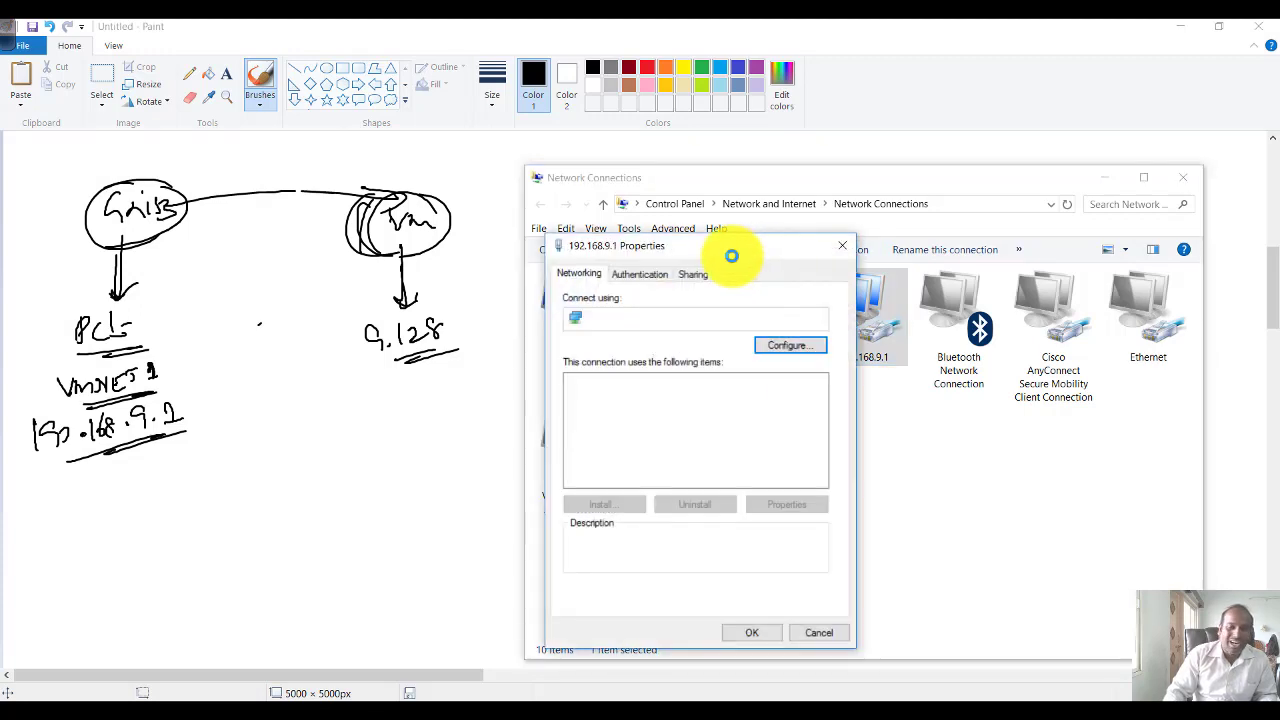
Check IPv4 shows 192.168.9.1 with mask 255.255.255.0, then close the dialogs unchanged.
left_click_drag(718, 253, 542, 226)
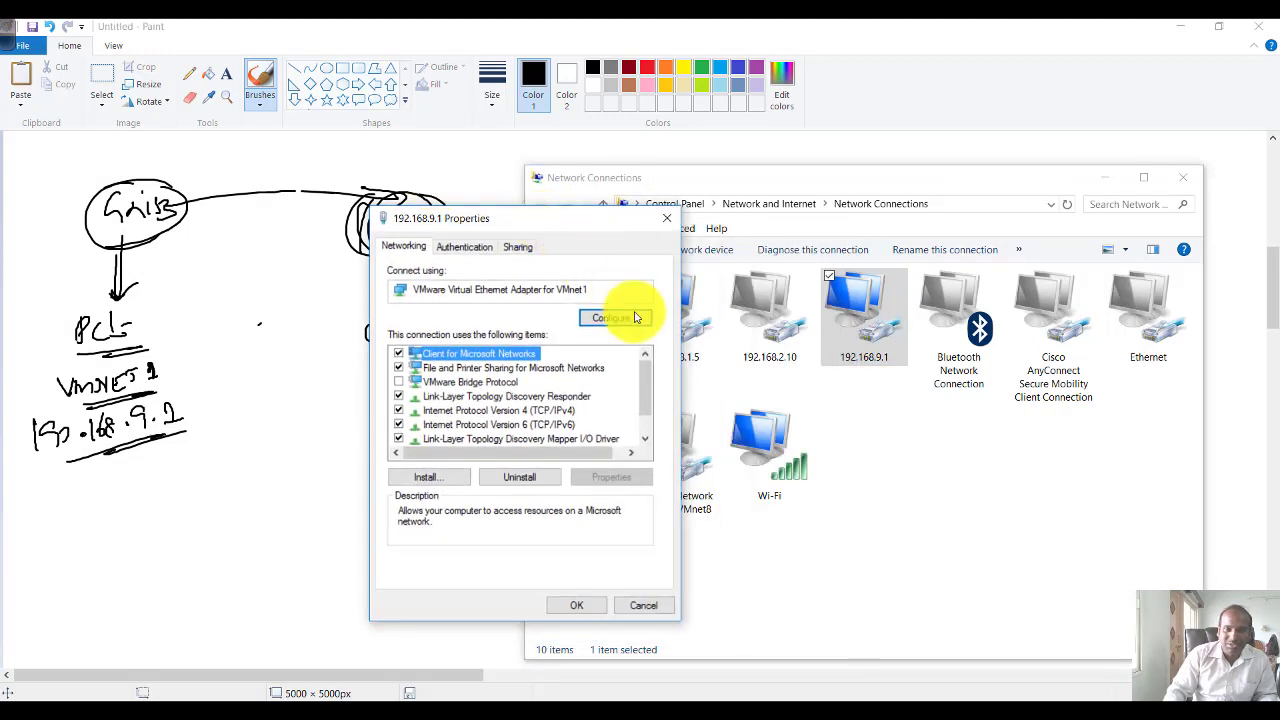
left_click(500, 410)
double_click(500, 411)
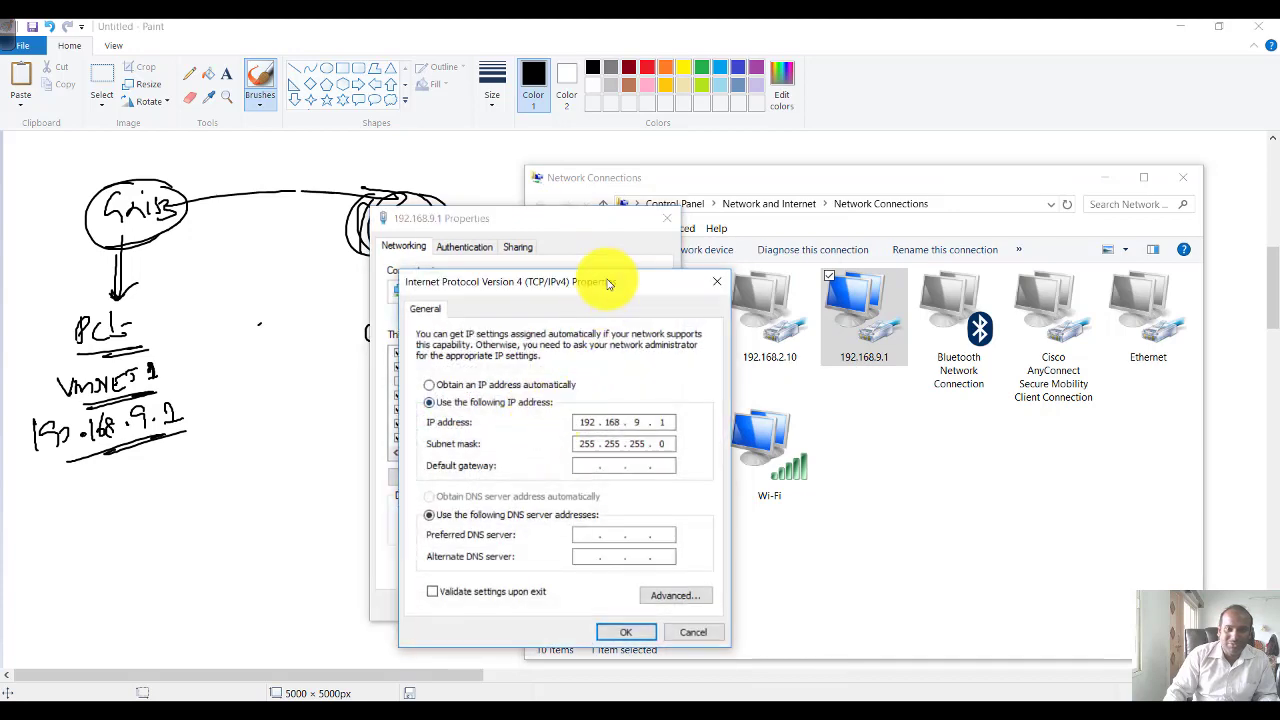
left_click_drag(586, 278, 521, 280)
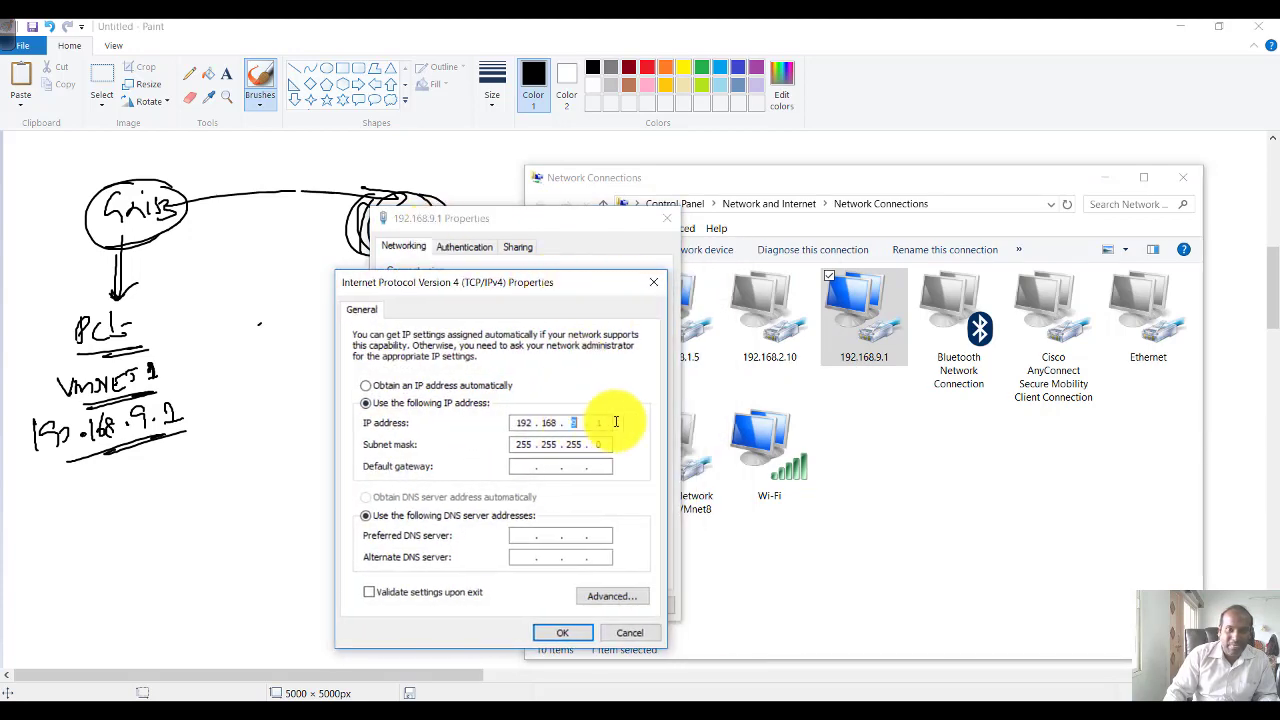
left_click(654, 282)
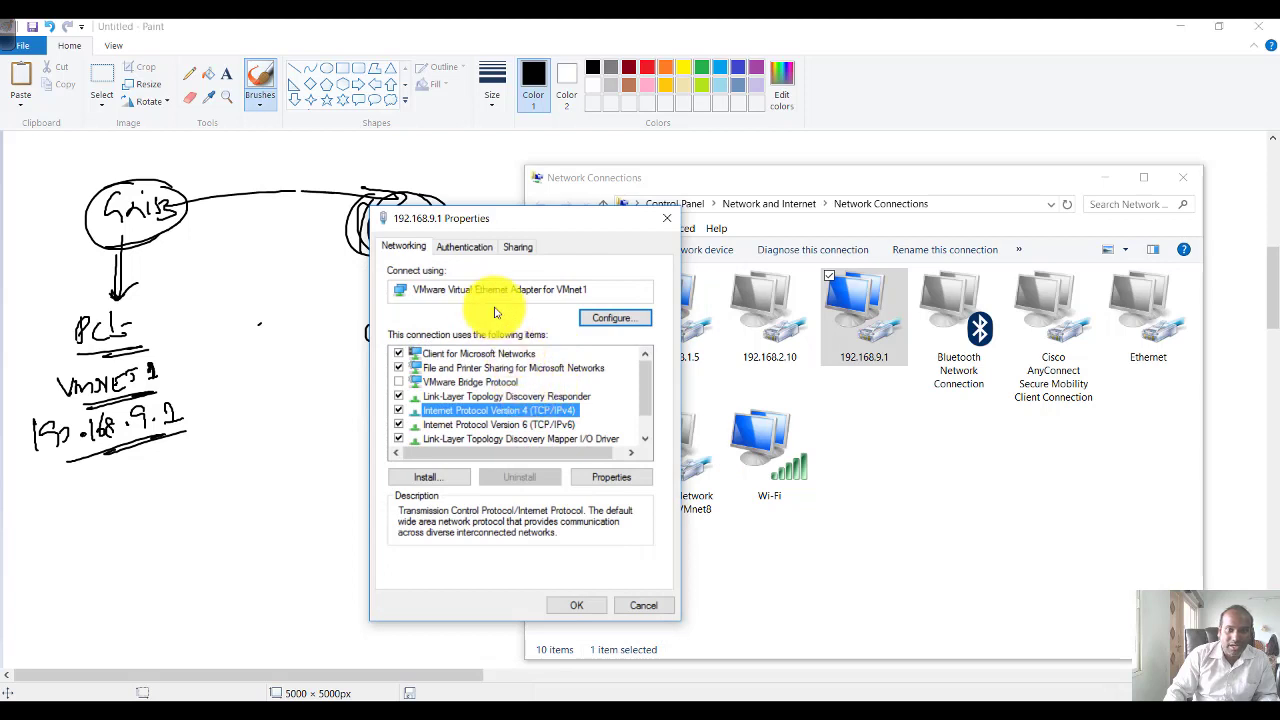
left_click(578, 608)
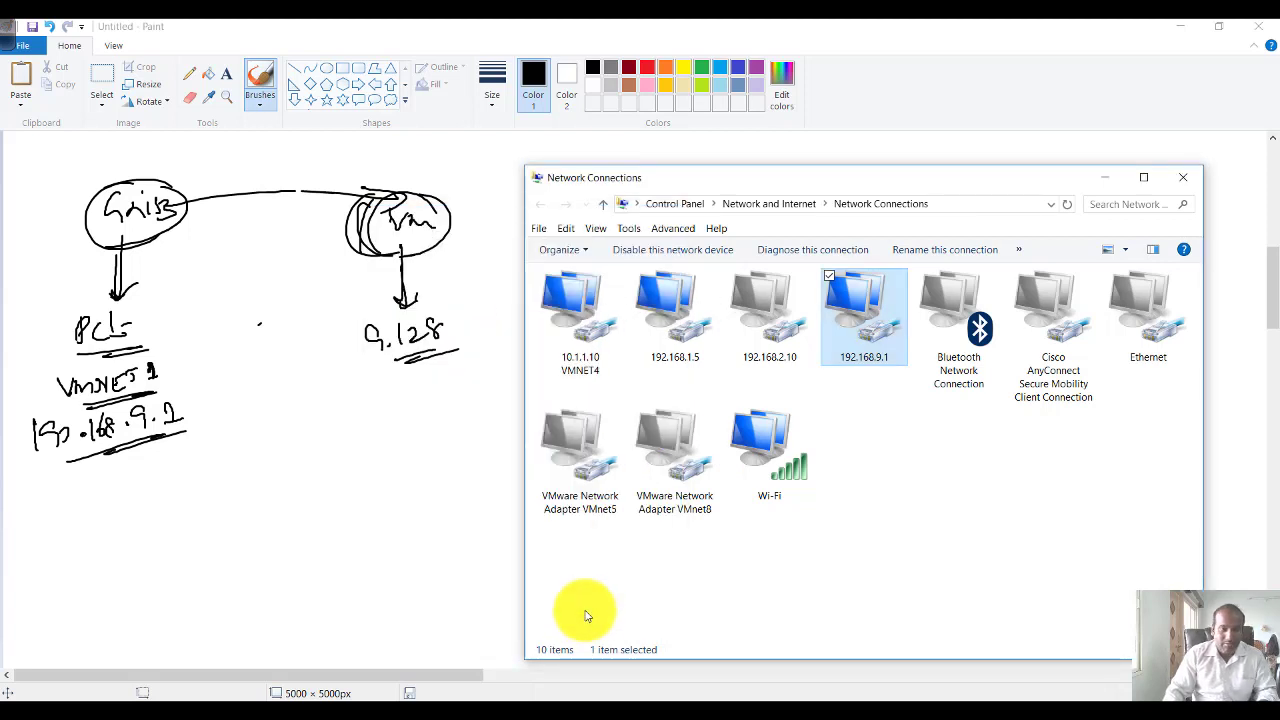
key("super+r")
Ping the GNS3 VM at 192.168.9.128 from Command Prompt and get replies under 1 ms.
key("Return")
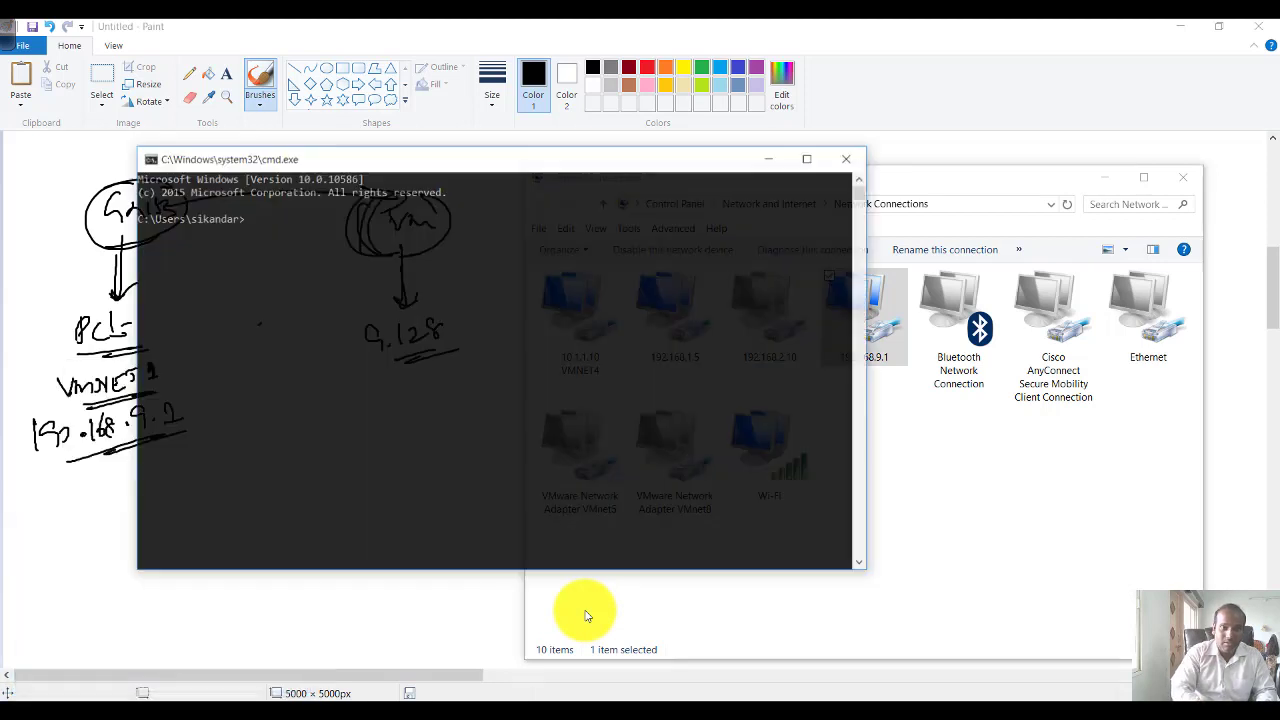
type("ping 192.168.")
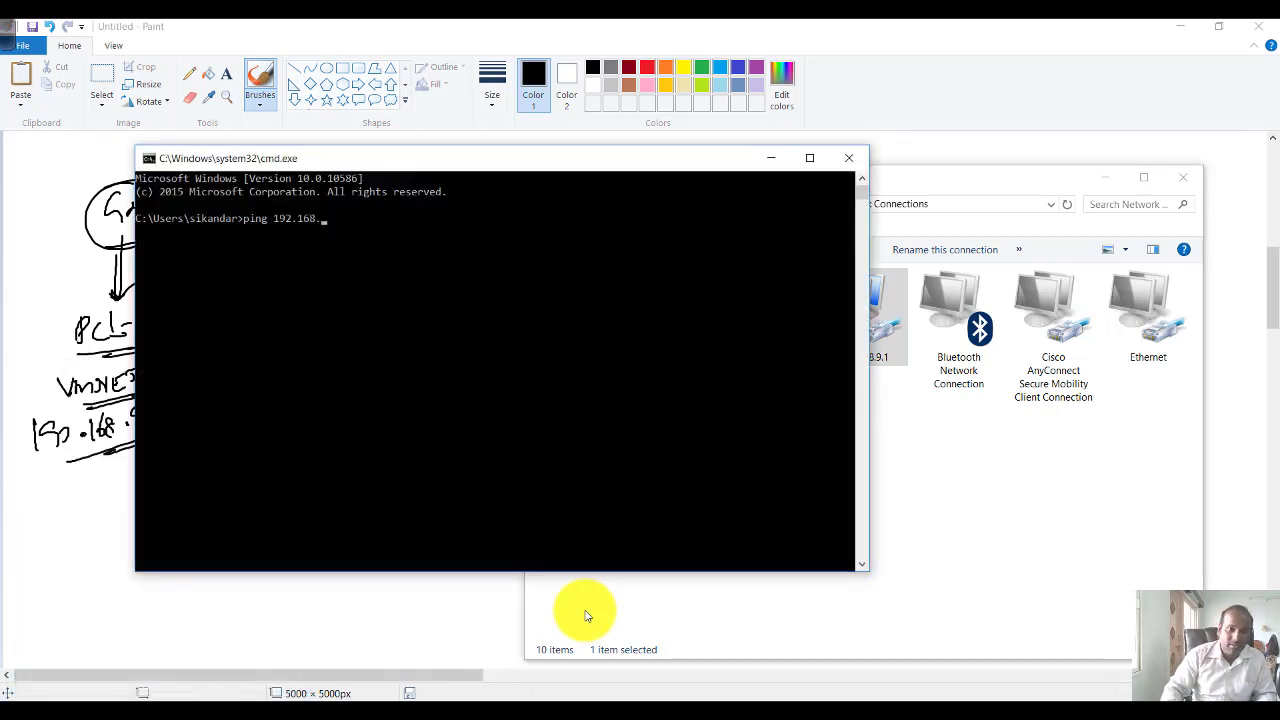
left_click_drag(408, 164, 517, 183)
type("192.168.9.128")
key("Return")
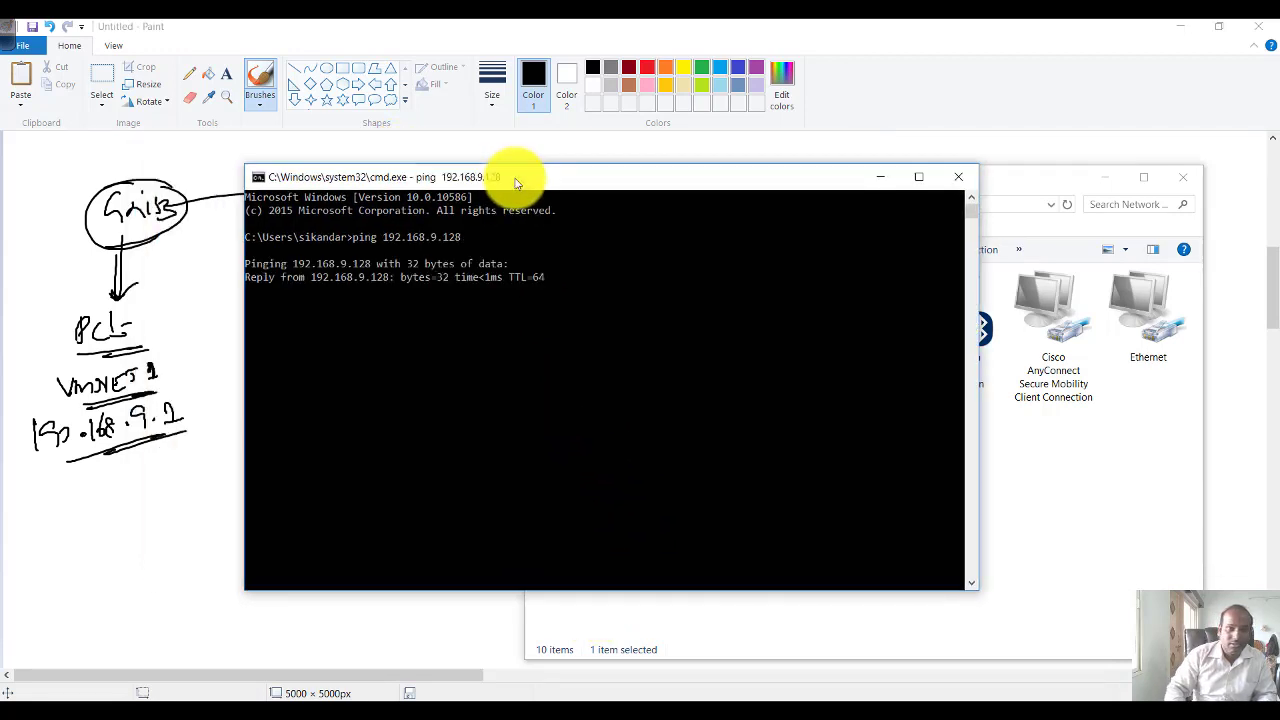
left_click(198, 357)
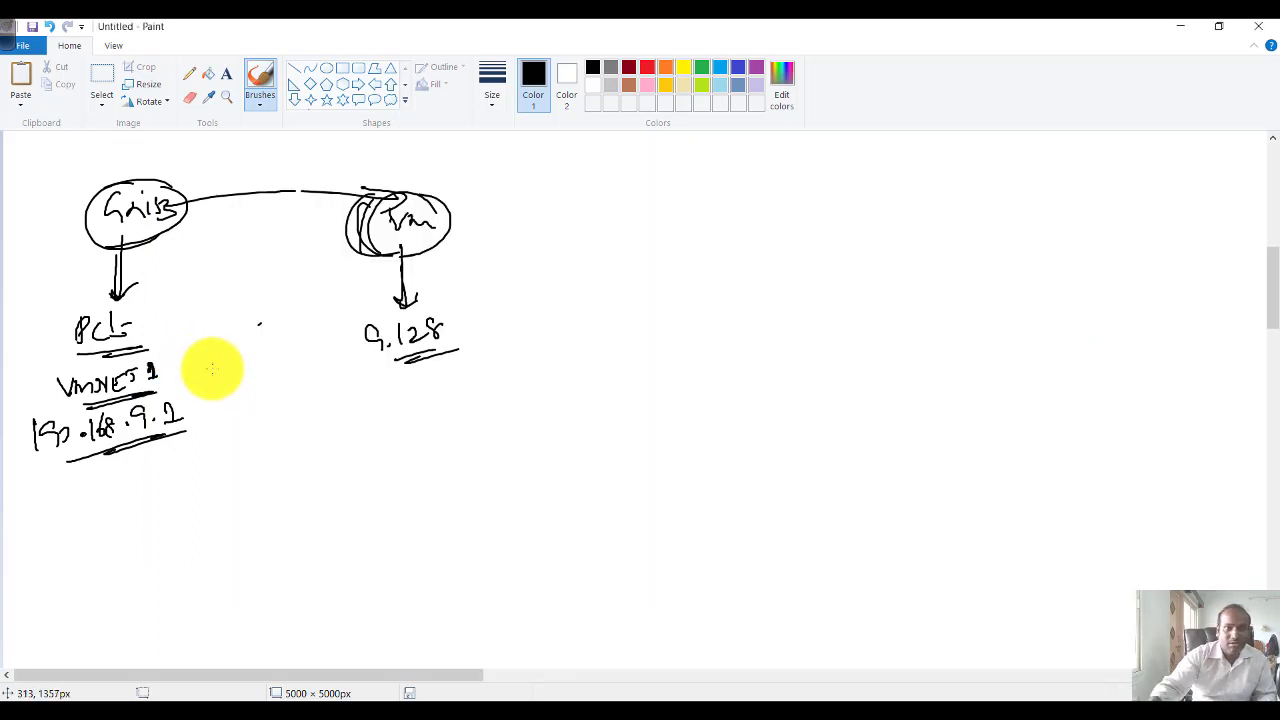
Redraw the brush line connecting the GNS3 circle to the VM circle.
left_click_drag(200, 206, 340, 200)
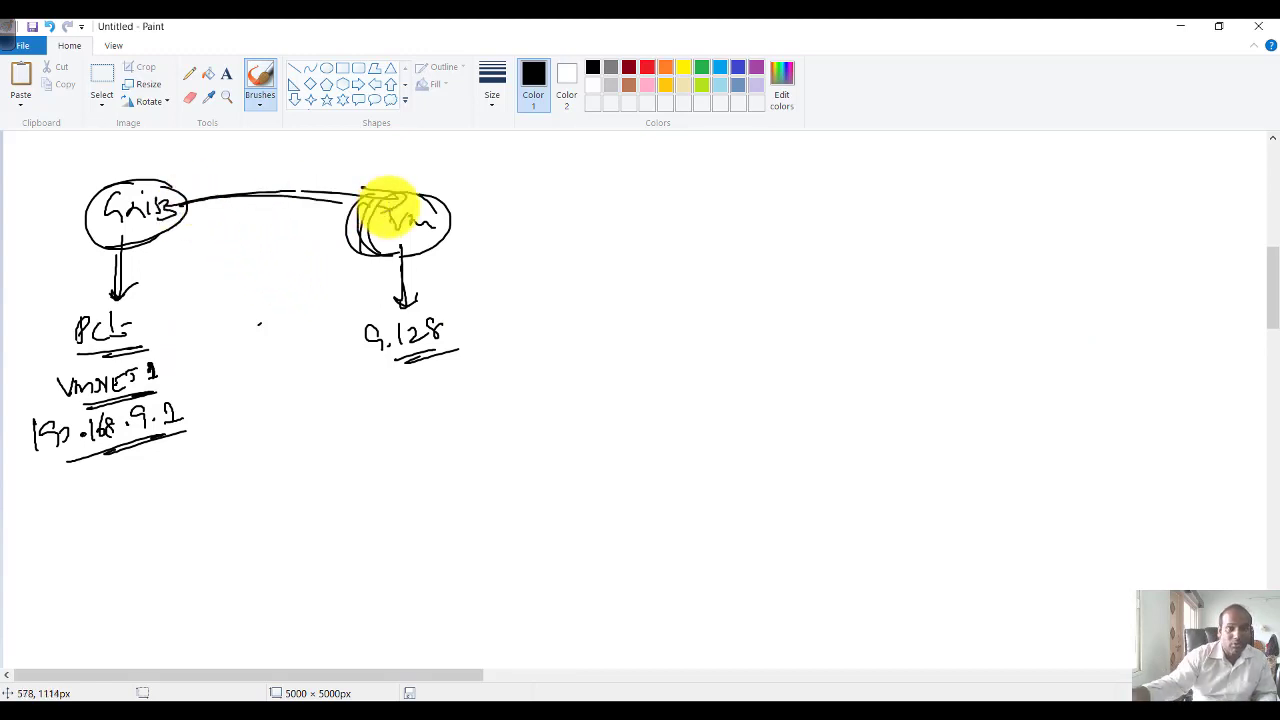